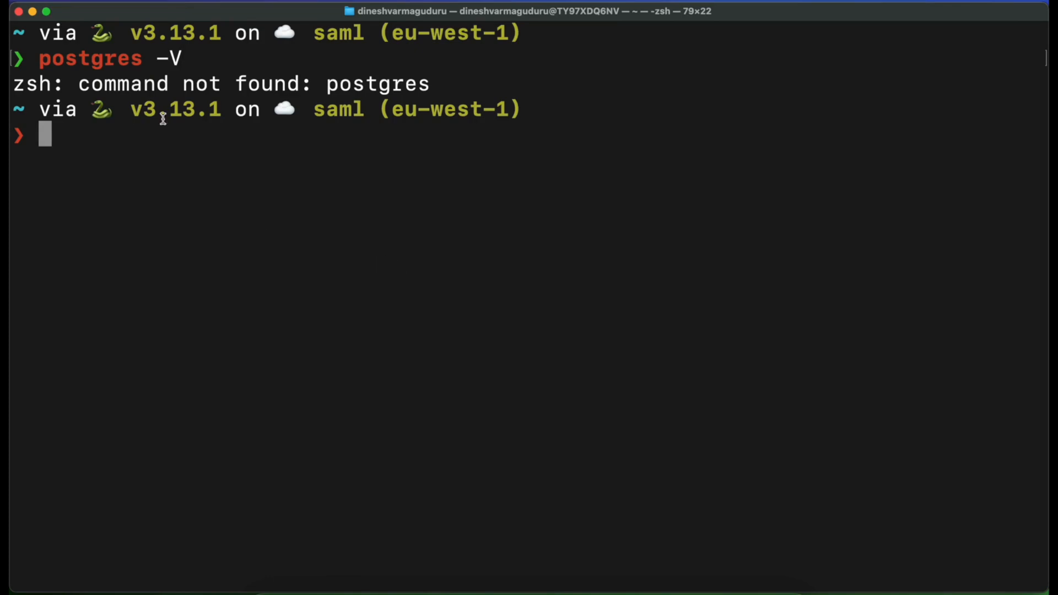
# Switch to the Safari browser and open the docker.com website
pyautogui.moveTo(182, 58); pyautogui.dragTo(38, 58)
pyautogui.click(87, 132)
pyautogui.hotkey('ctrl', 'Left')
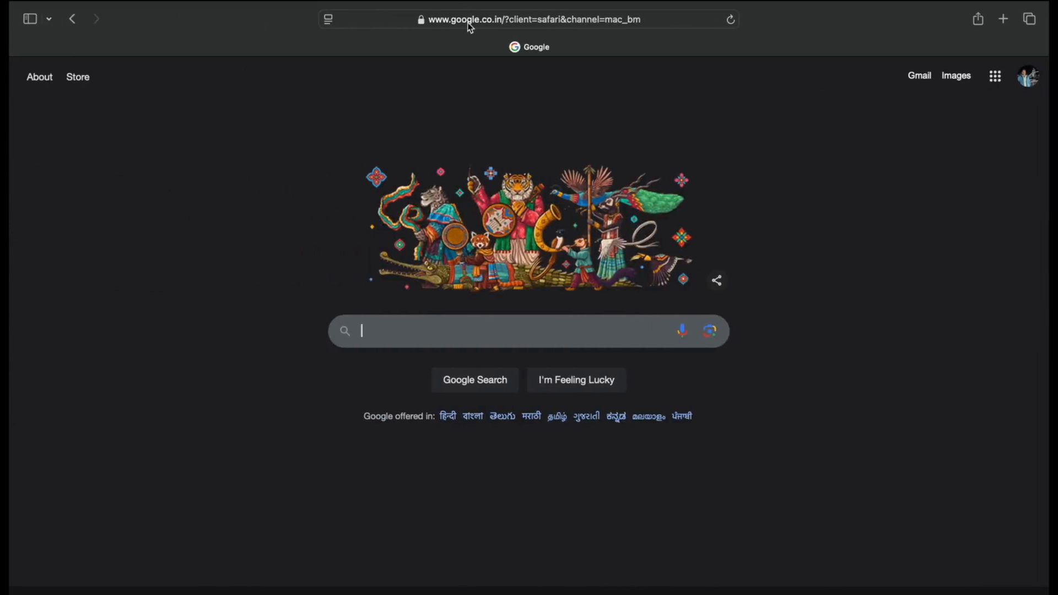
pyautogui.click(468, 26)
pyautogui.write('docker.com')
pyautogui.press('Return')
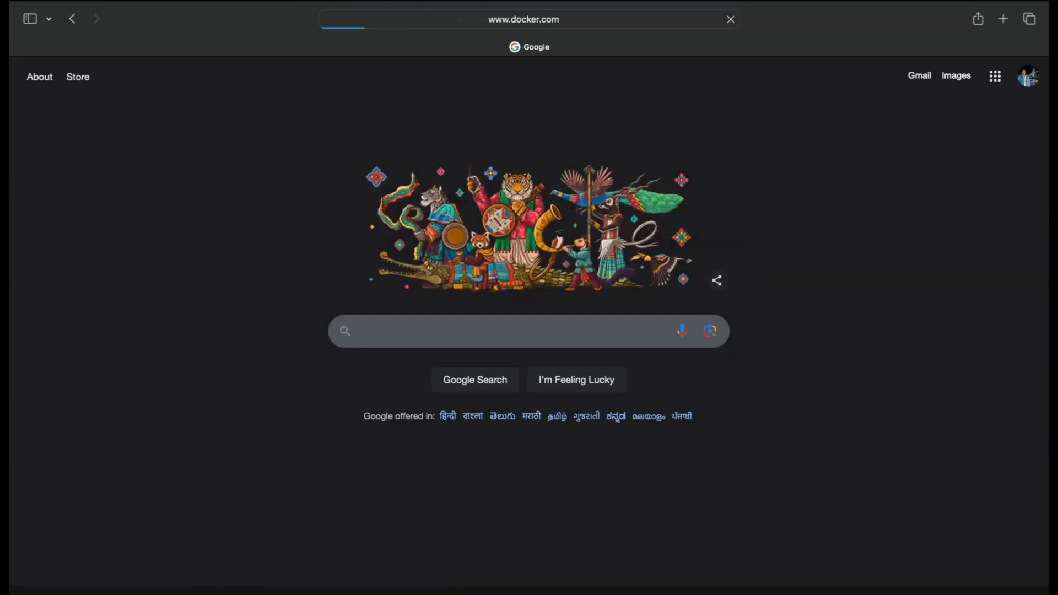
pyautogui.moveTo(447, 411)
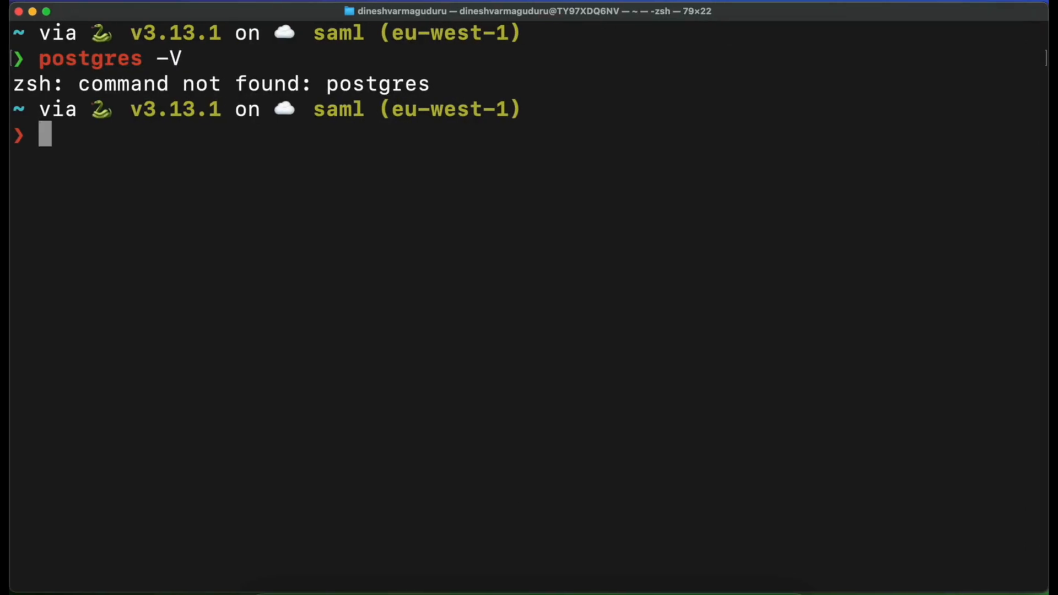
# Check the installed Docker version in the terminal with docker --version
pyautogui.write('doc')
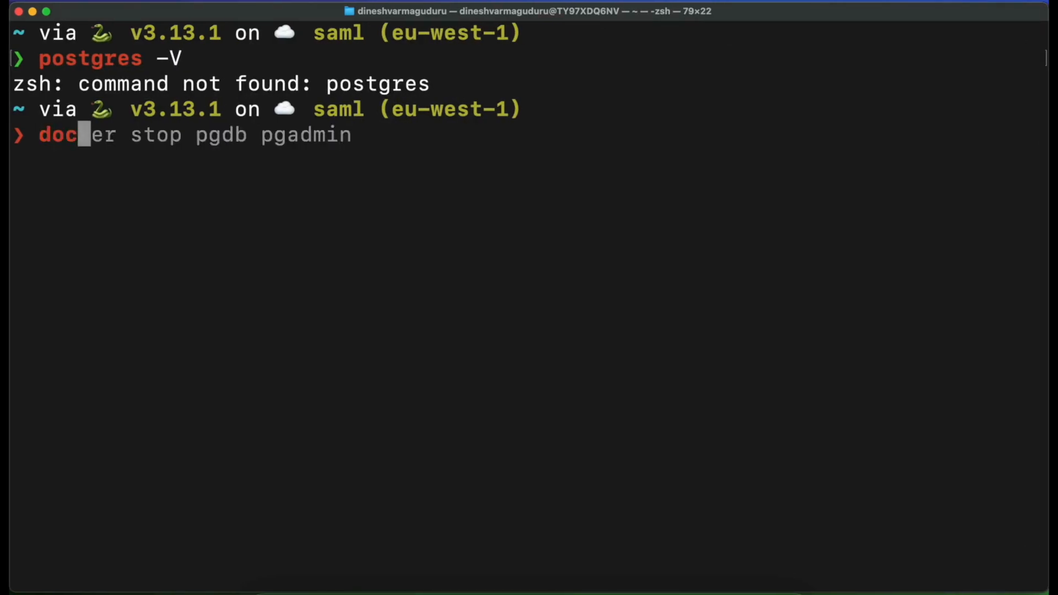
pyautogui.write('ker --version')
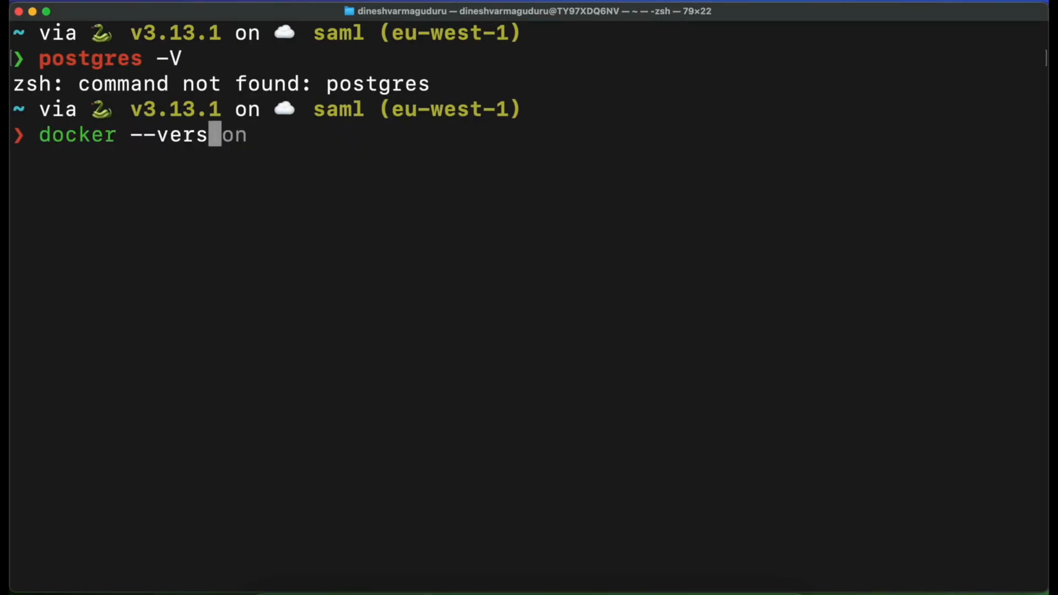
pyautogui.press('Return')
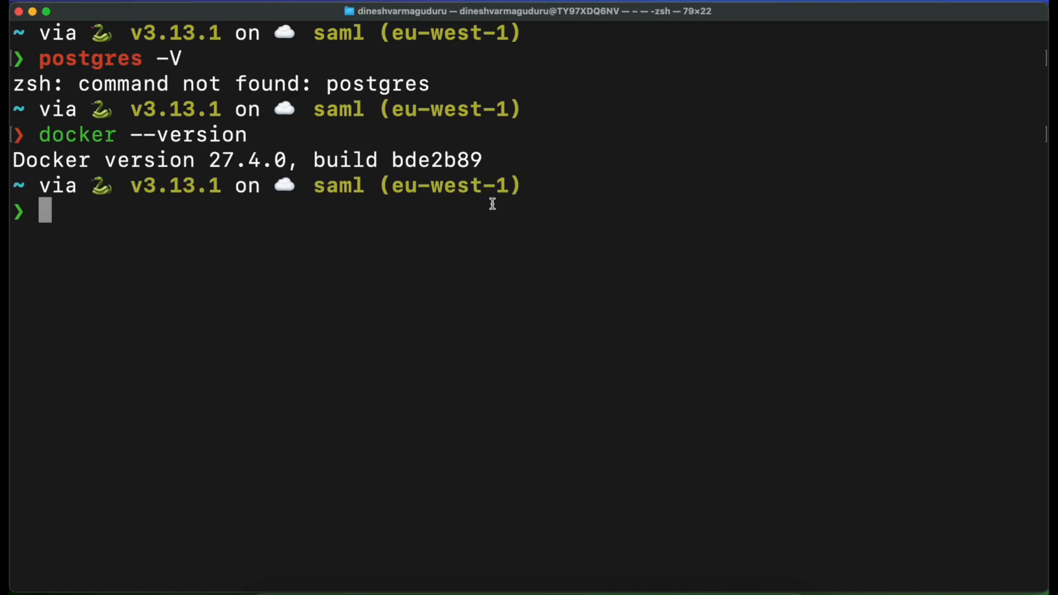
pyautogui.moveTo(485, 160); pyautogui.dragTo(12, 159)
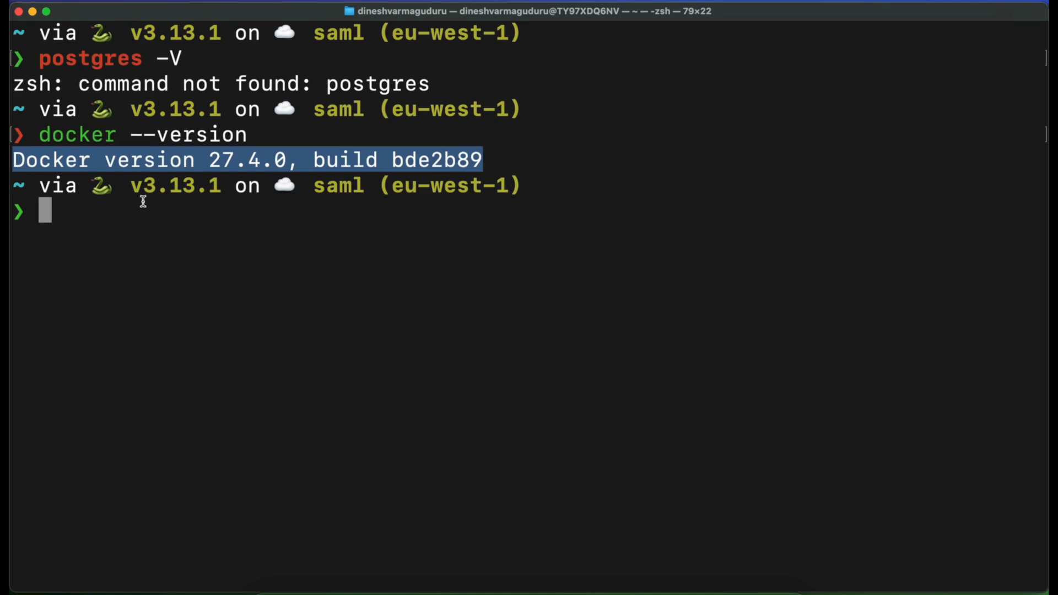
pyautogui.click(233, 176)
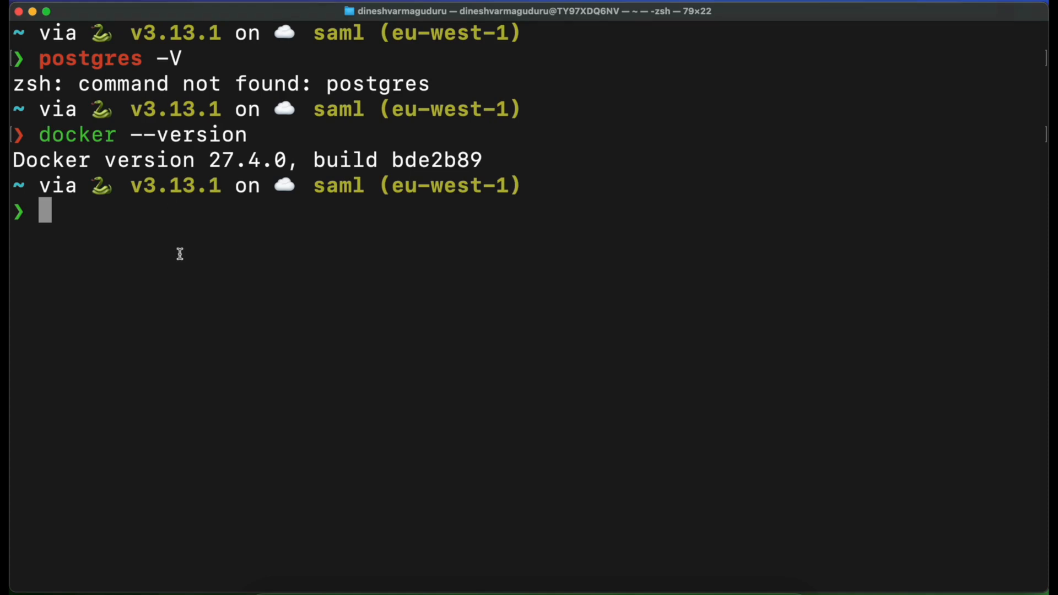
# Launch Docker from the terminal with open -a Docker and check its status in the macOS menu bar
pyautogui.write('open')
pyautogui.press('Right')
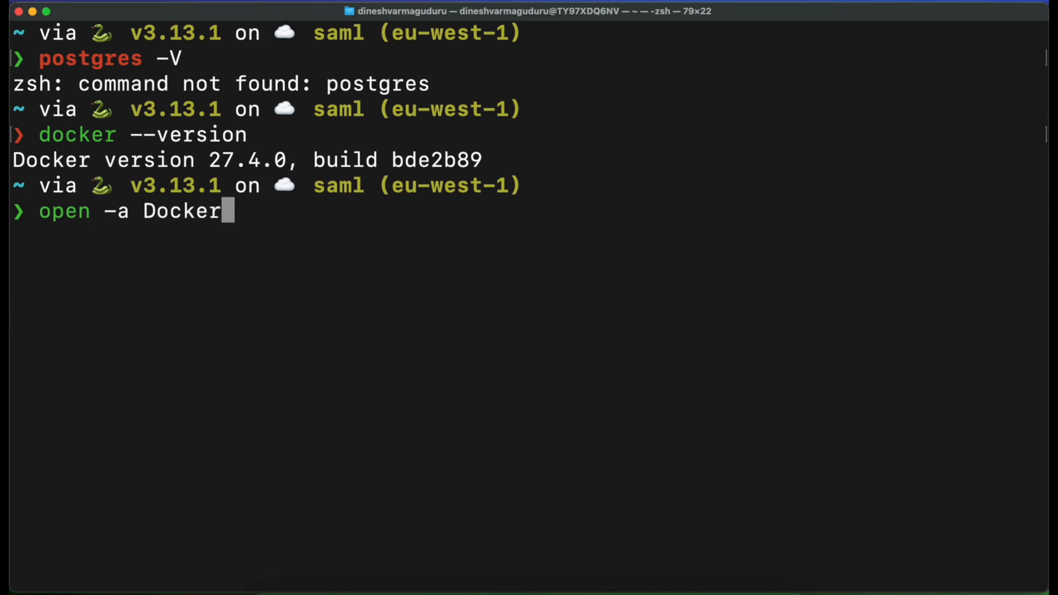
pyautogui.press('Return')
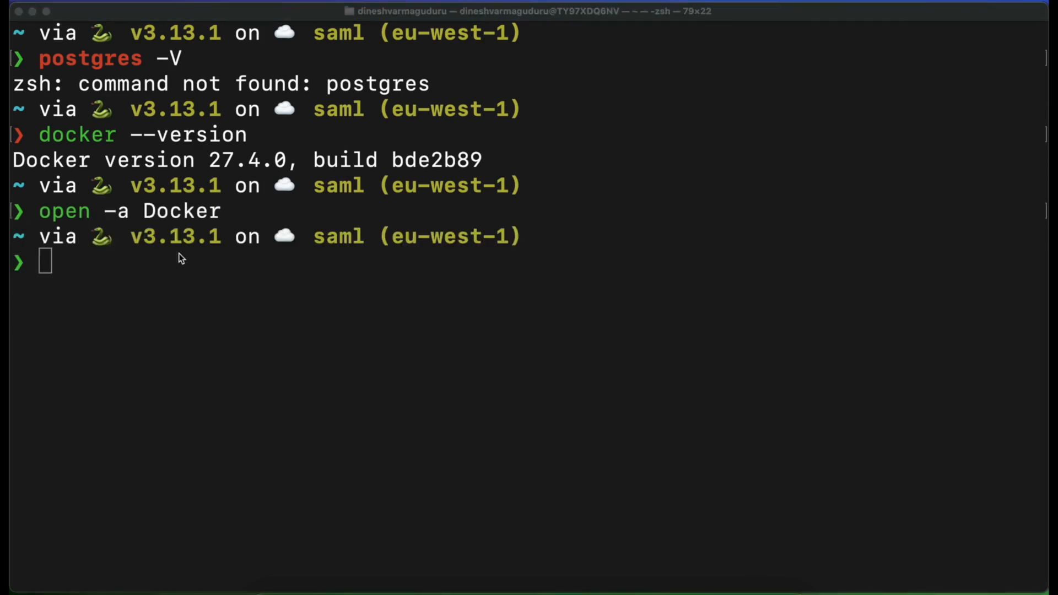
pyautogui.click(158, 267)
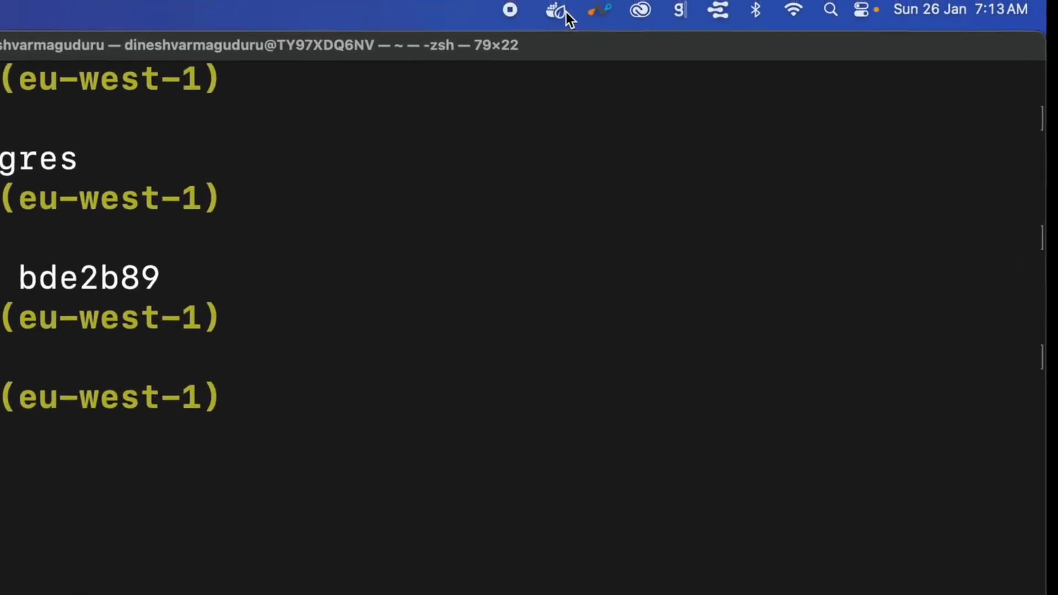
pyautogui.click(626, 5)
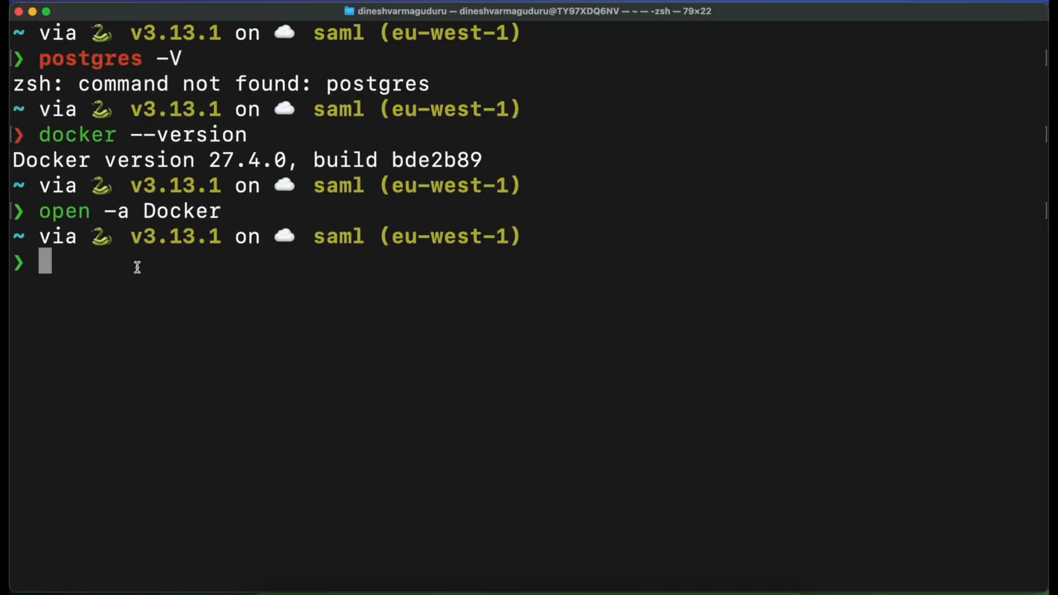
# Print the current working directory and create a directory named postgres_db in it
pyautogui.write('pwd')
pyautogui.press('Return')
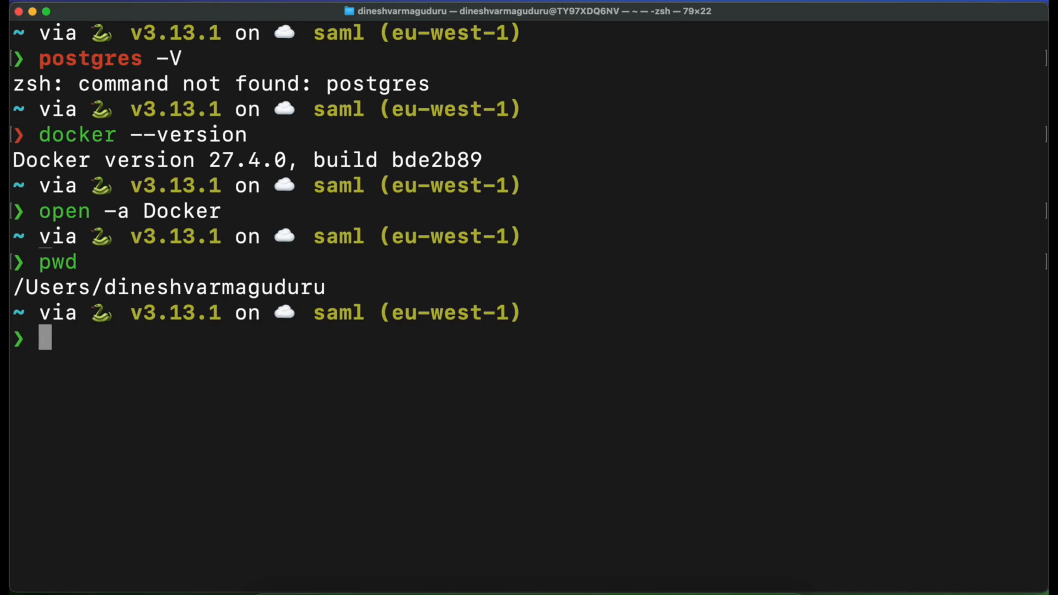
pyautogui.write('mkdir')
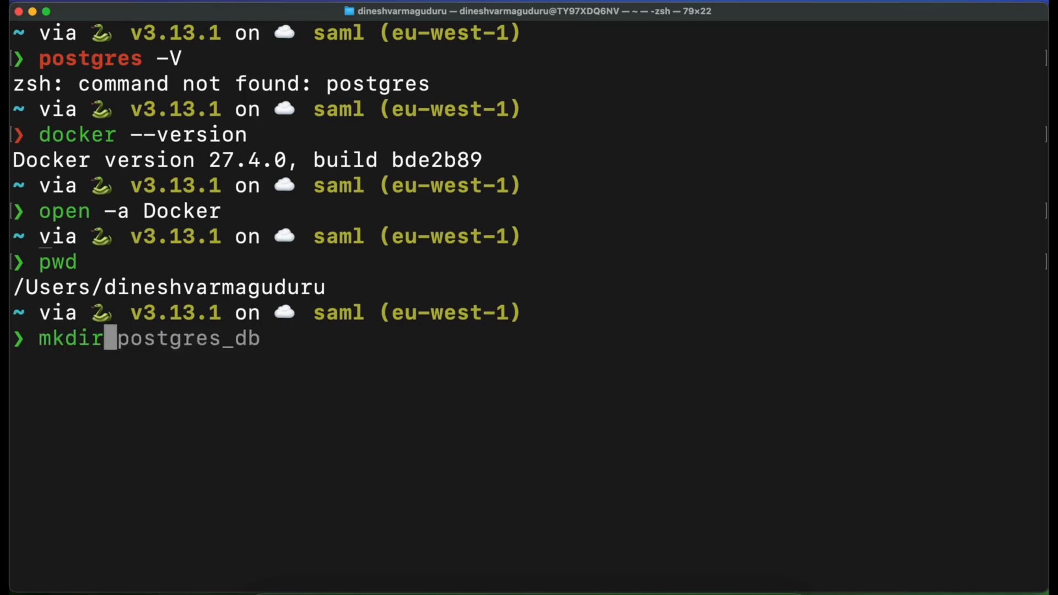
pyautogui.press('Right')
pyautogui.press('Return')
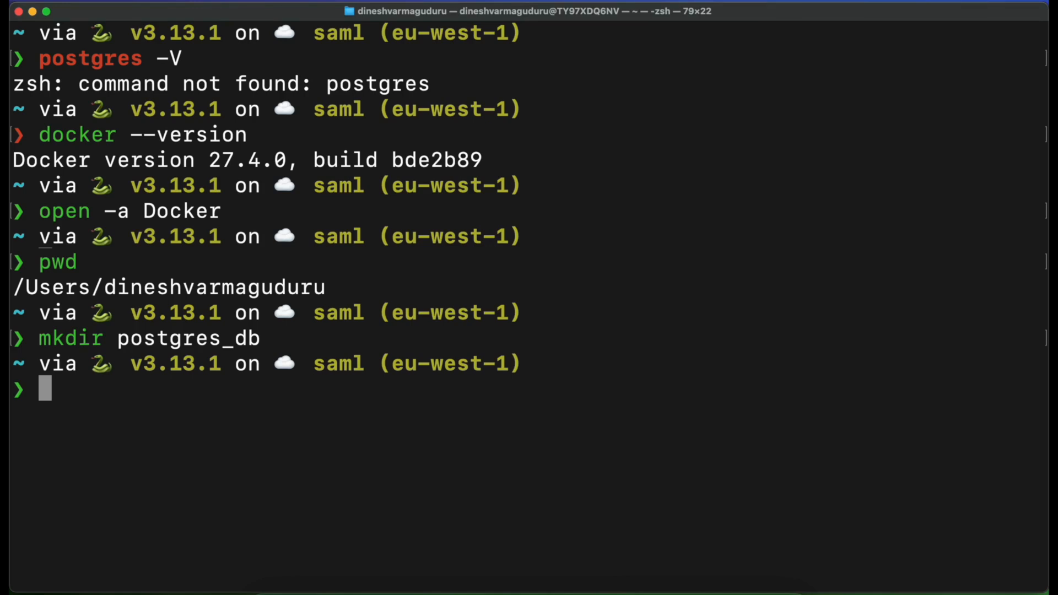
# Change the terminal's working directory to postgres_db
pyautogui.write('cd ')
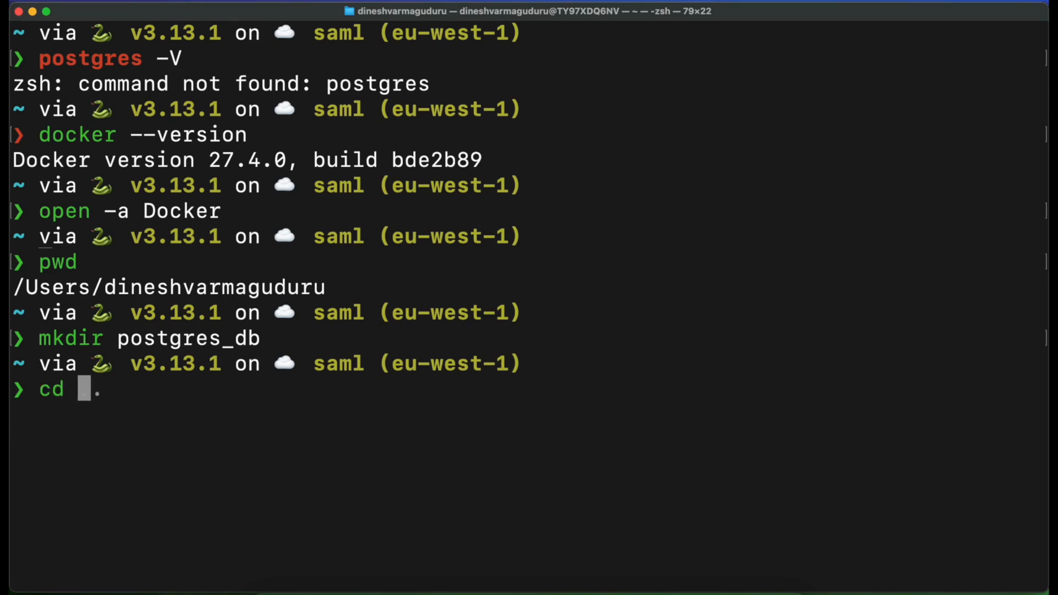
pyautogui.write('po')
pyautogui.press('Right')
pyautogui.press('Return')
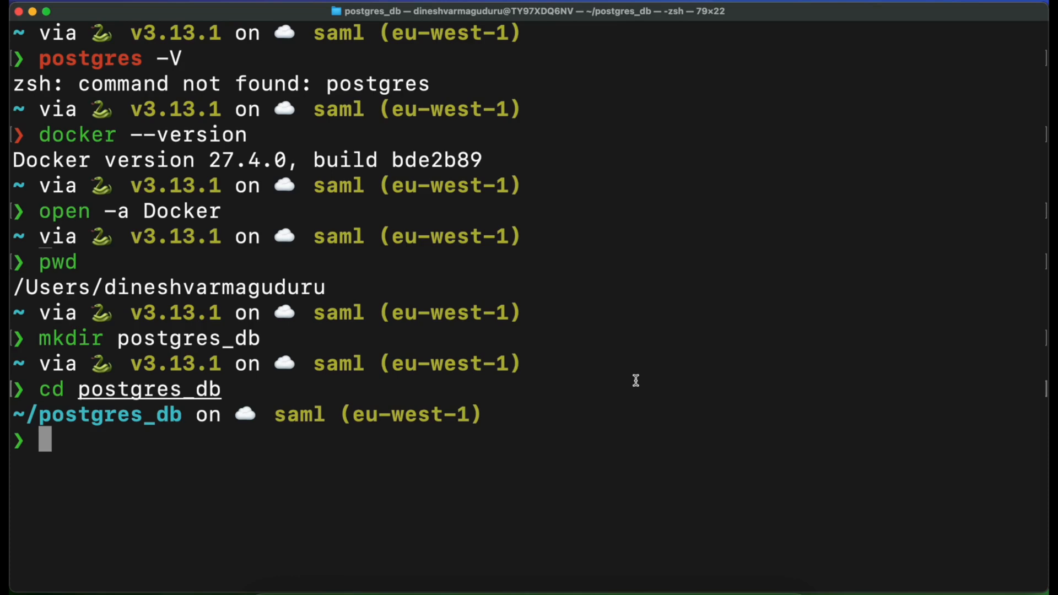
# Copy docker network create pg-network from the text editor's Step 1 notes, run it in the terminal and clear the screen
pyautogui.press('super+Tab')
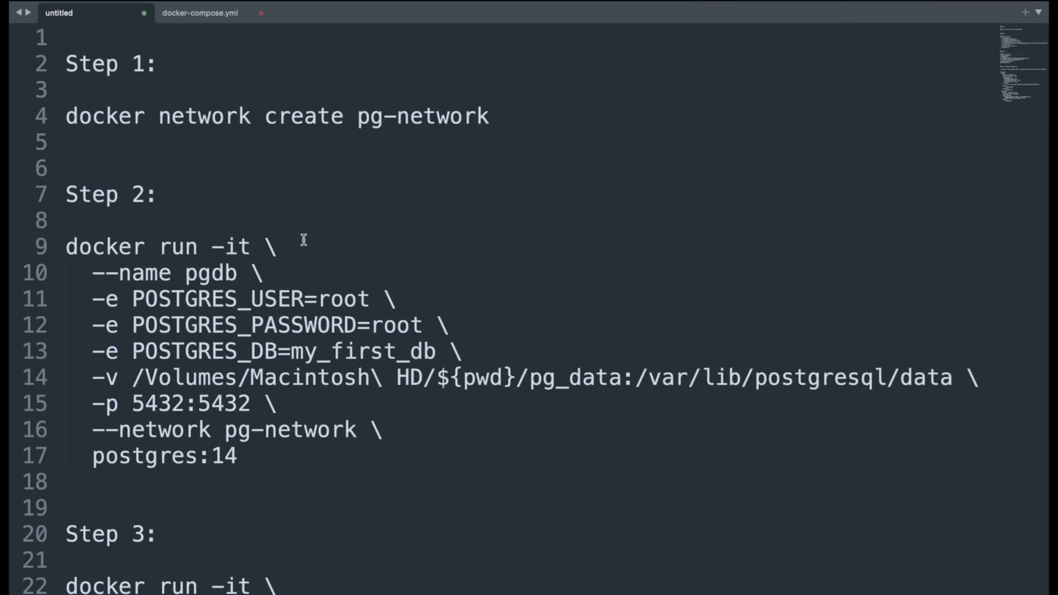
pyautogui.press('super+Tab')
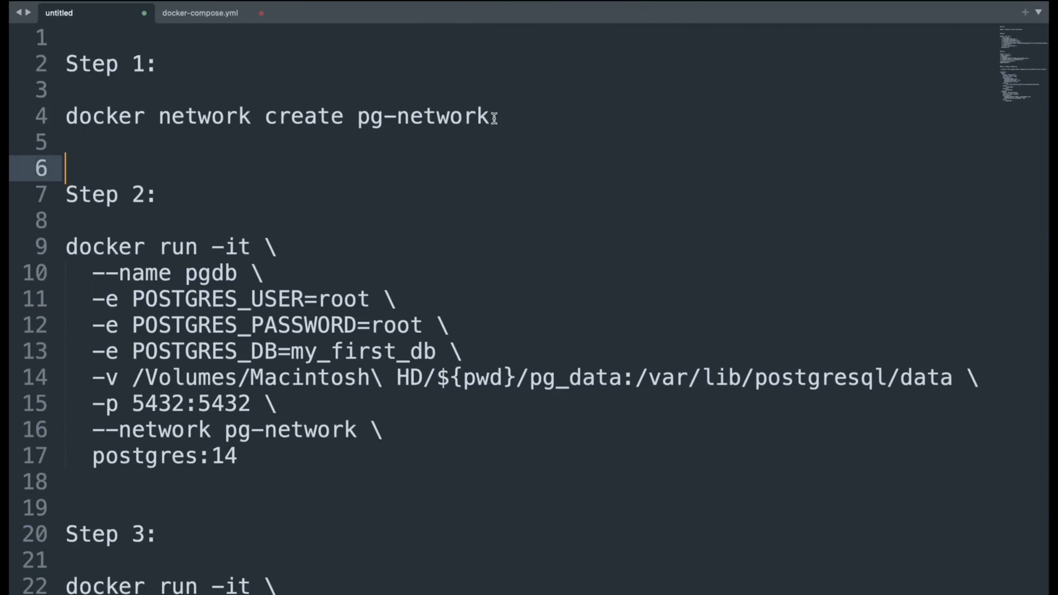
pyautogui.click(494, 118)
pyautogui.moveTo(494, 117); pyautogui.dragTo(65, 117)
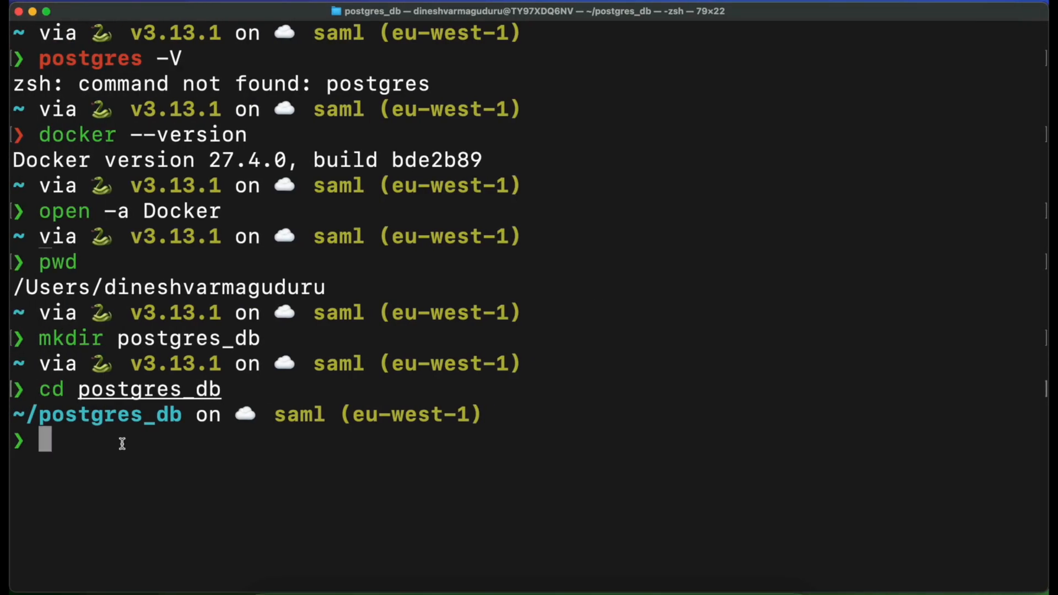
pyautogui.write('docker network create pg-network')
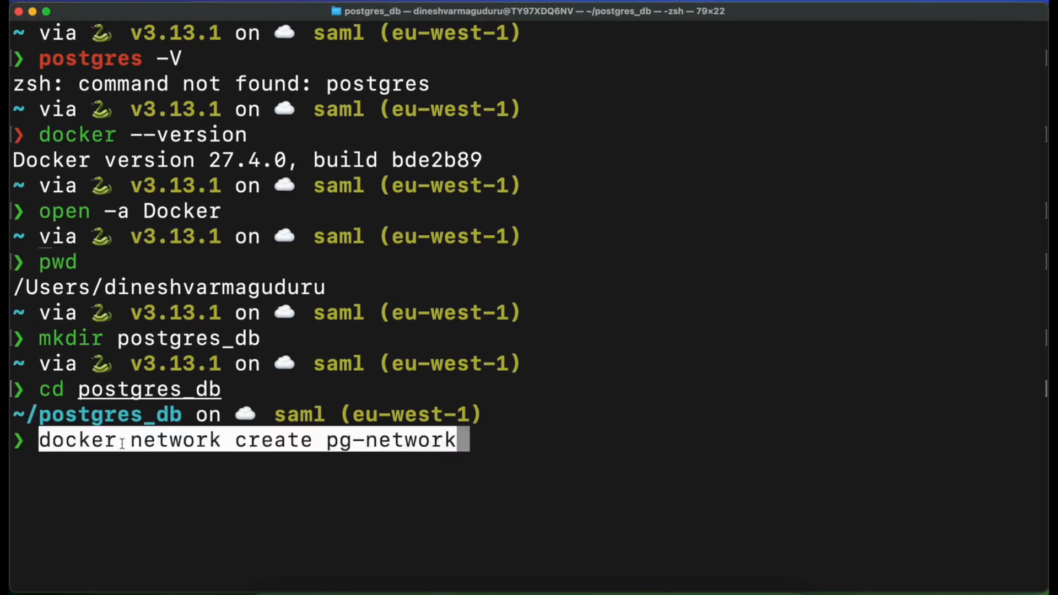
pyautogui.press('Return')
pyautogui.moveTo(866, 465); pyautogui.dragTo(10, 465)
pyautogui.hotkey('ctrl', 'l')
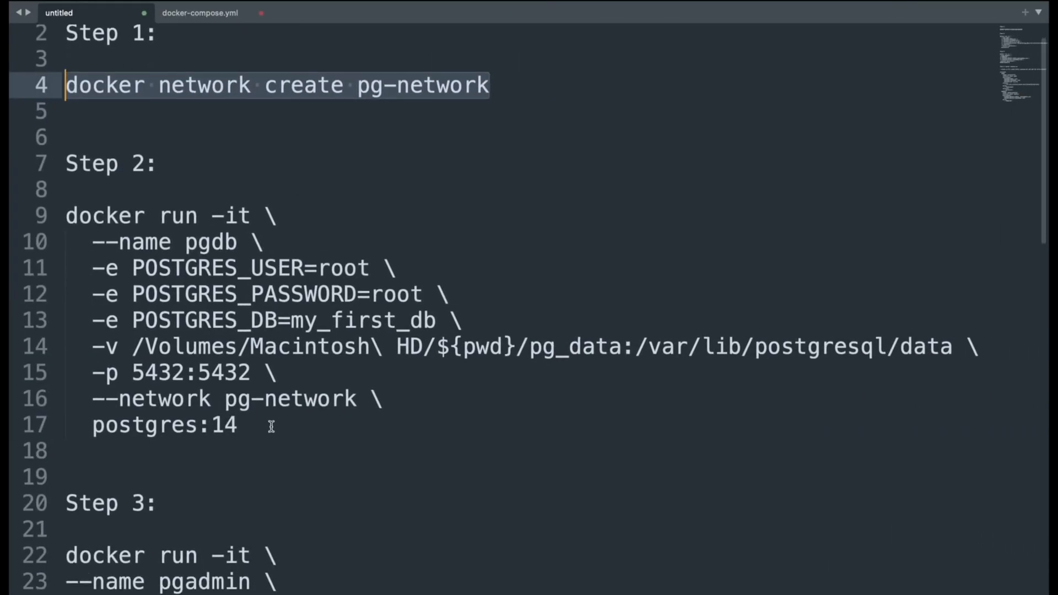
# Examine the Step 2 docker run command in the text editor: the -it flag, container name and POSTGRES environment variables
pyautogui.click(271, 427)
pyautogui.moveTo(265, 428); pyautogui.dragTo(65, 216)
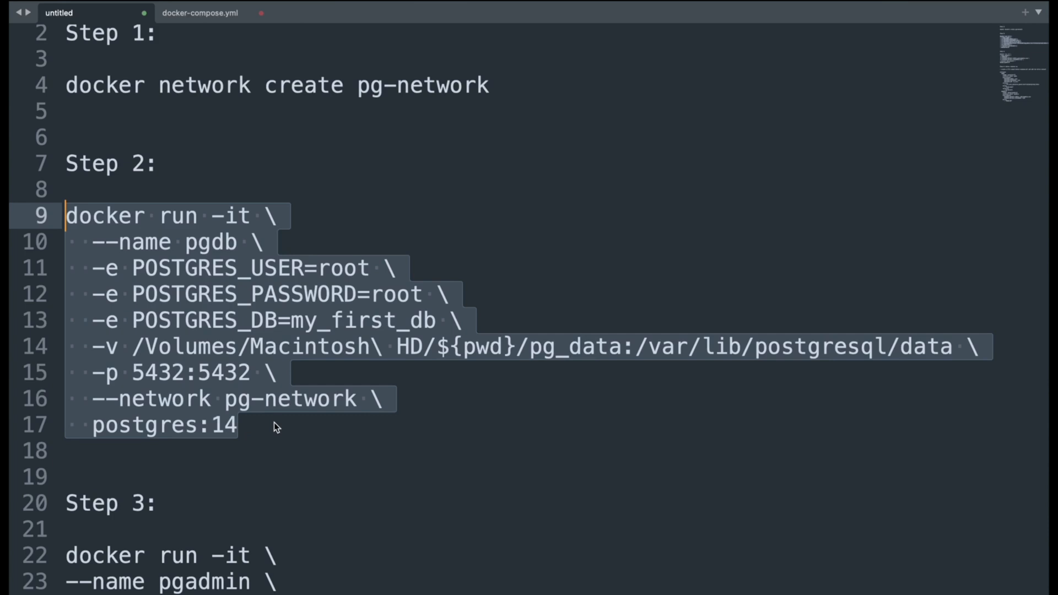
pyautogui.click(369, 216)
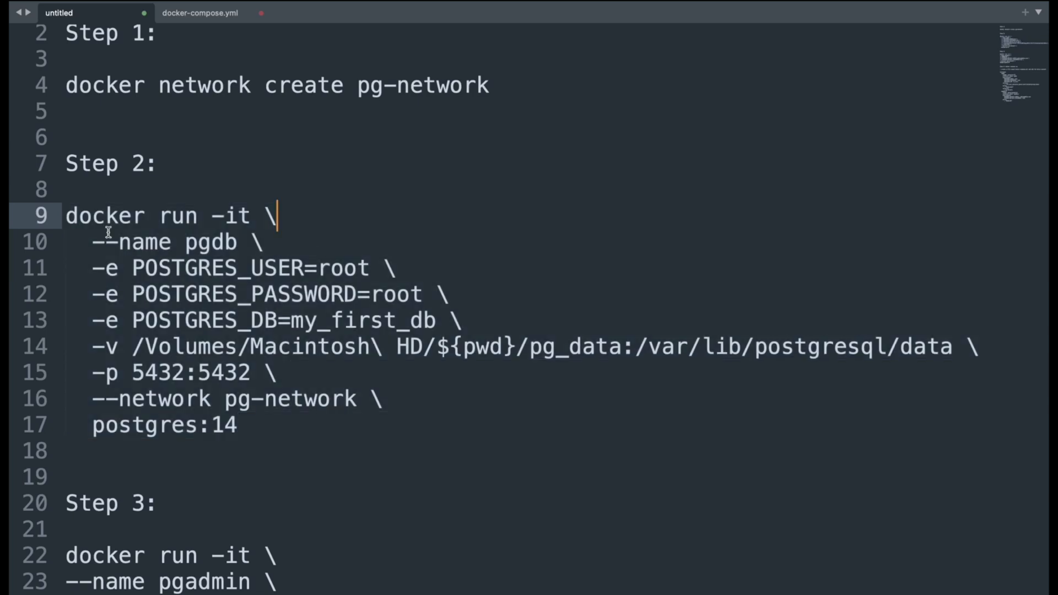
pyautogui.moveTo(252, 216); pyautogui.dragTo(212, 216)
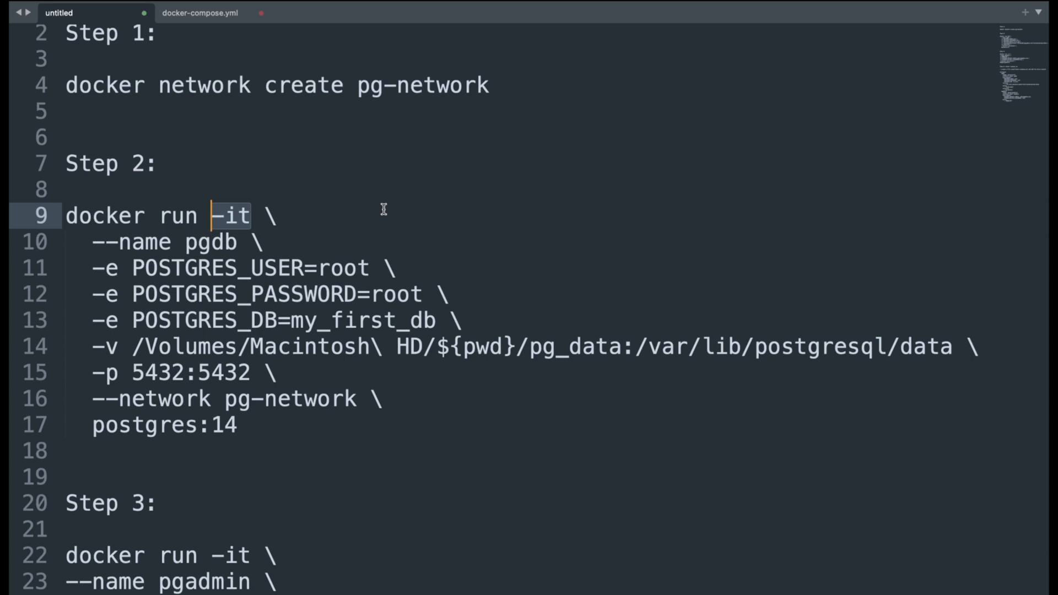
pyautogui.click(253, 243)
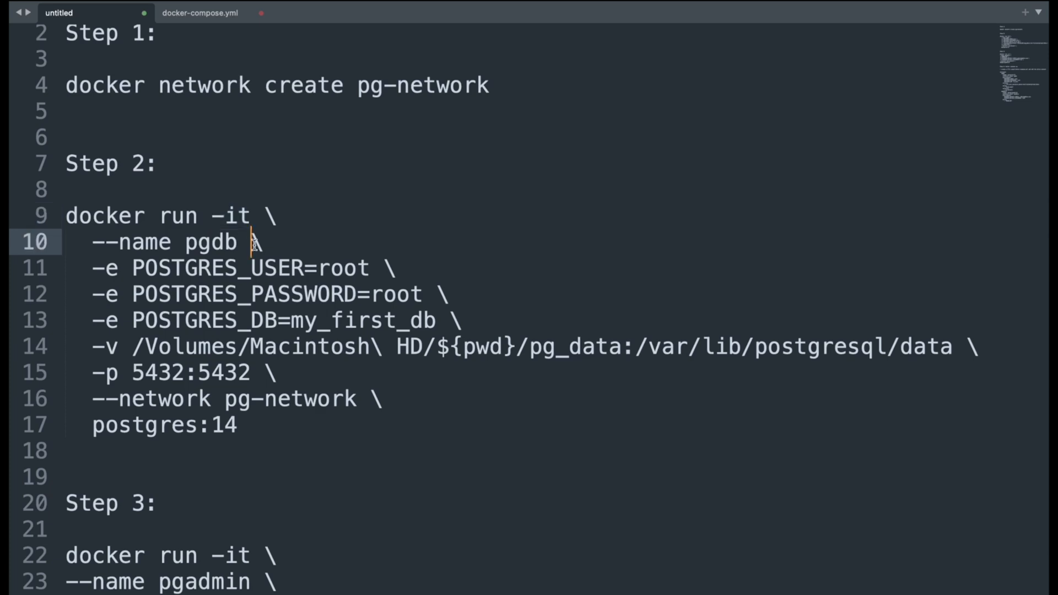
pyautogui.moveTo(253, 243); pyautogui.dragTo(94, 246)
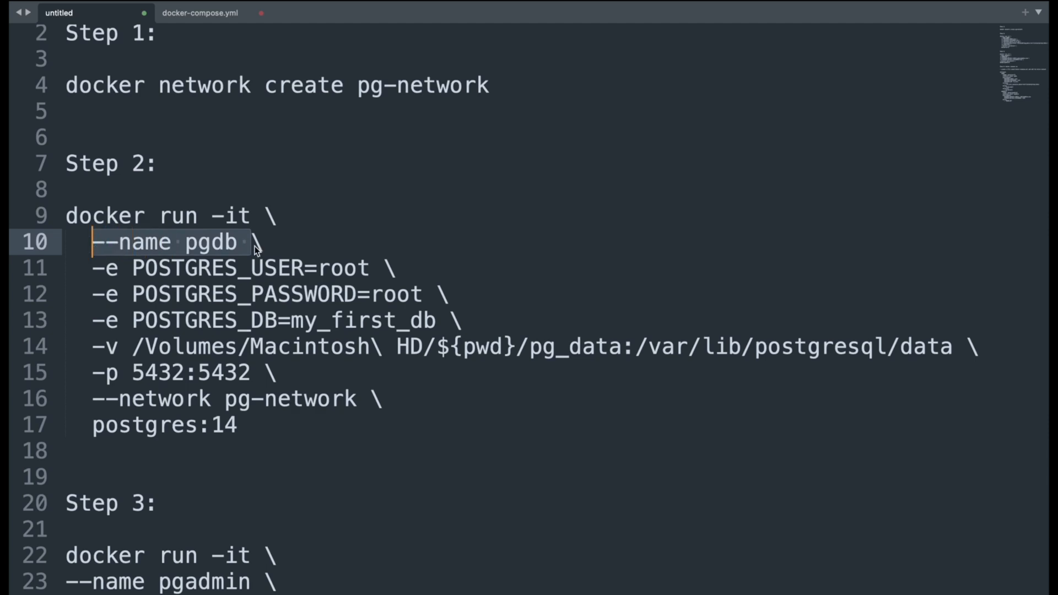
pyautogui.moveTo(133, 269); pyautogui.dragTo(92, 269)
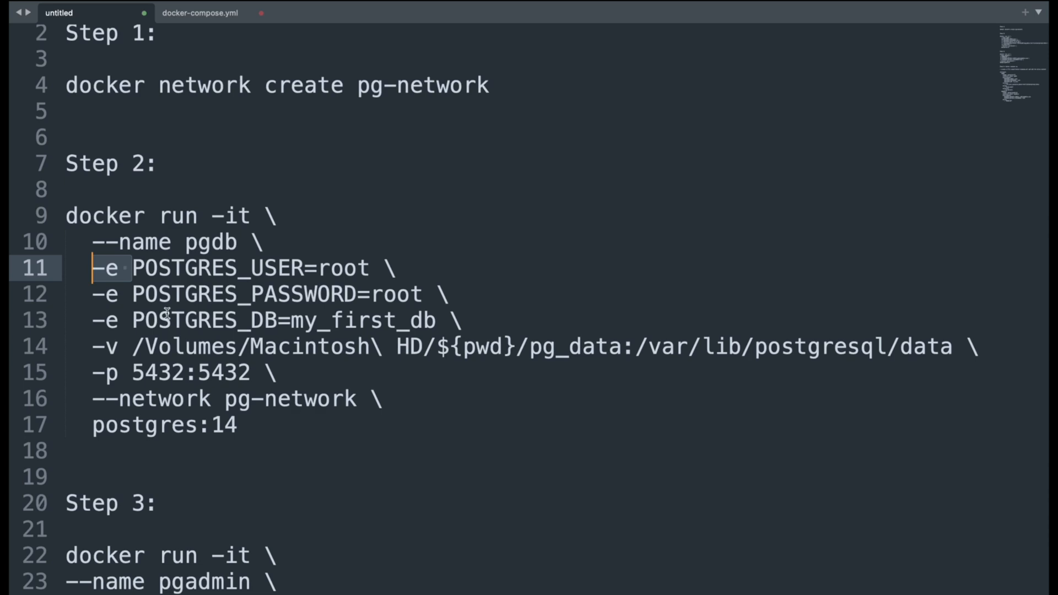
pyautogui.doubleClick(195, 270)
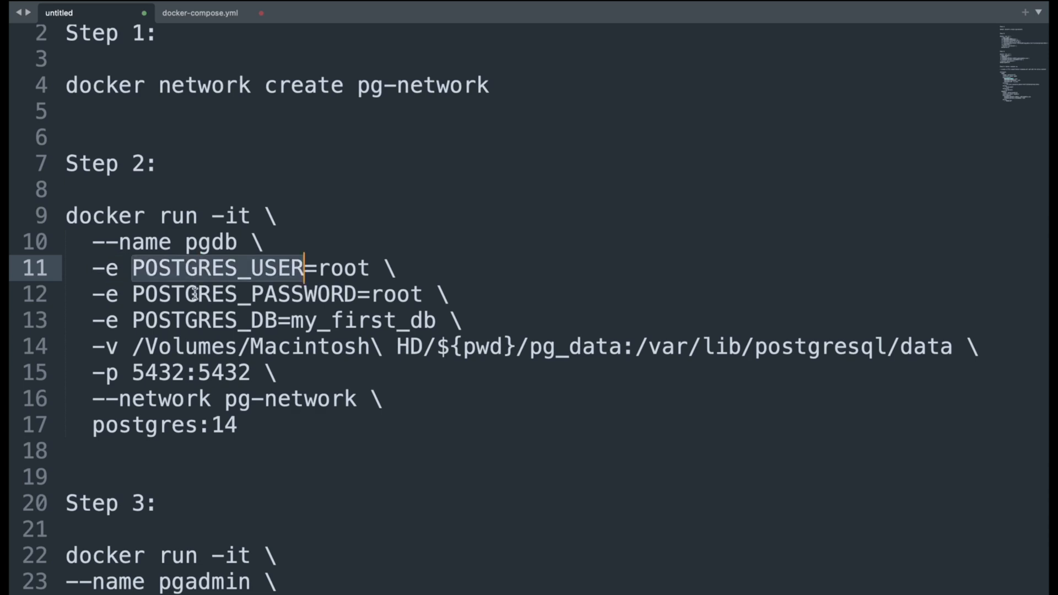
pyautogui.doubleClick(243, 324)
pyautogui.moveTo(435, 320); pyautogui.dragTo(292, 321)
# Examine the -v volume mapping on line 14, covering the host pg_data path and the container's /var/lib/postgresql/data path
pyautogui.moveTo(132, 347); pyautogui.dragTo(94, 351)
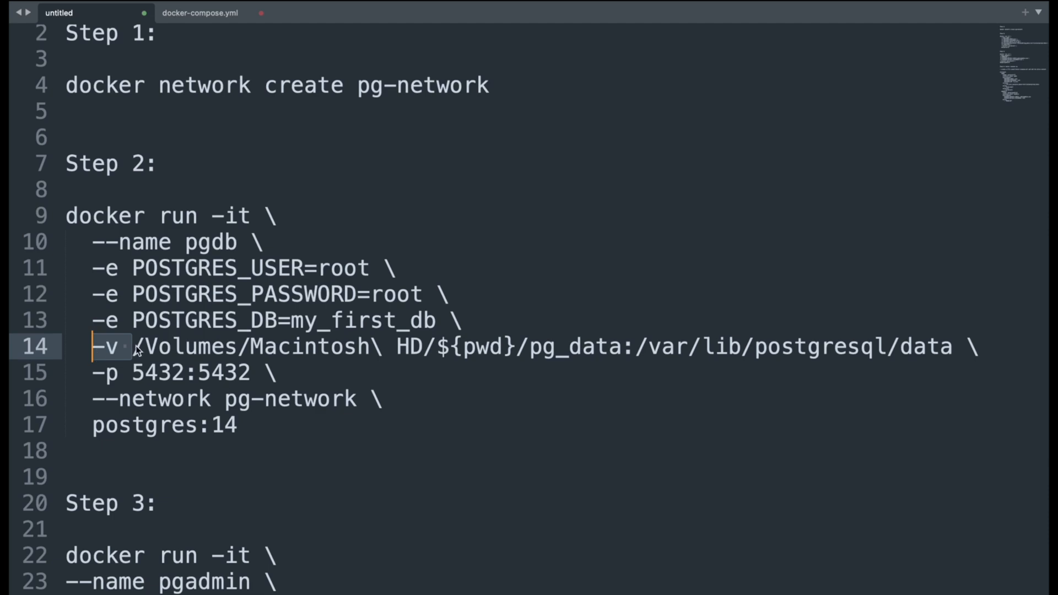
pyautogui.click(231, 408)
pyautogui.click(941, 347)
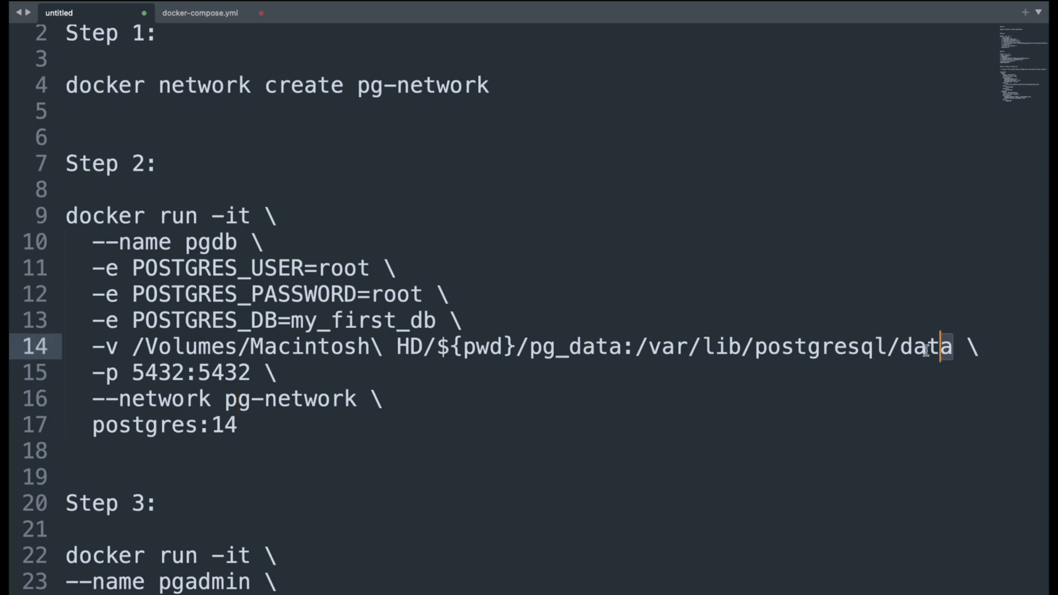
pyautogui.moveTo(953, 347); pyautogui.dragTo(137, 337)
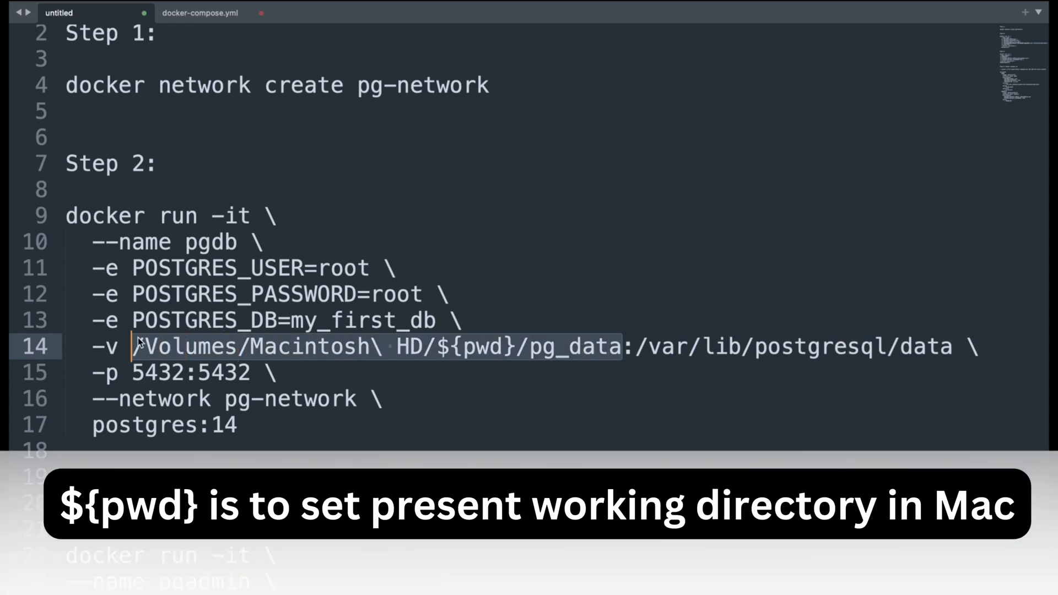
pyautogui.scroll(-1, 300, 386)
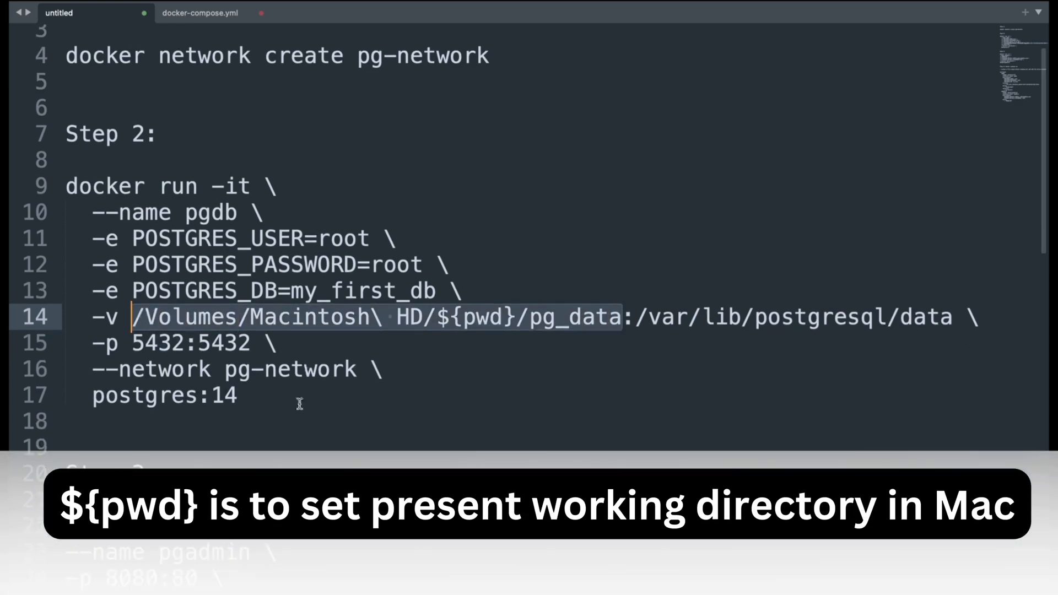
pyautogui.click(300, 355)
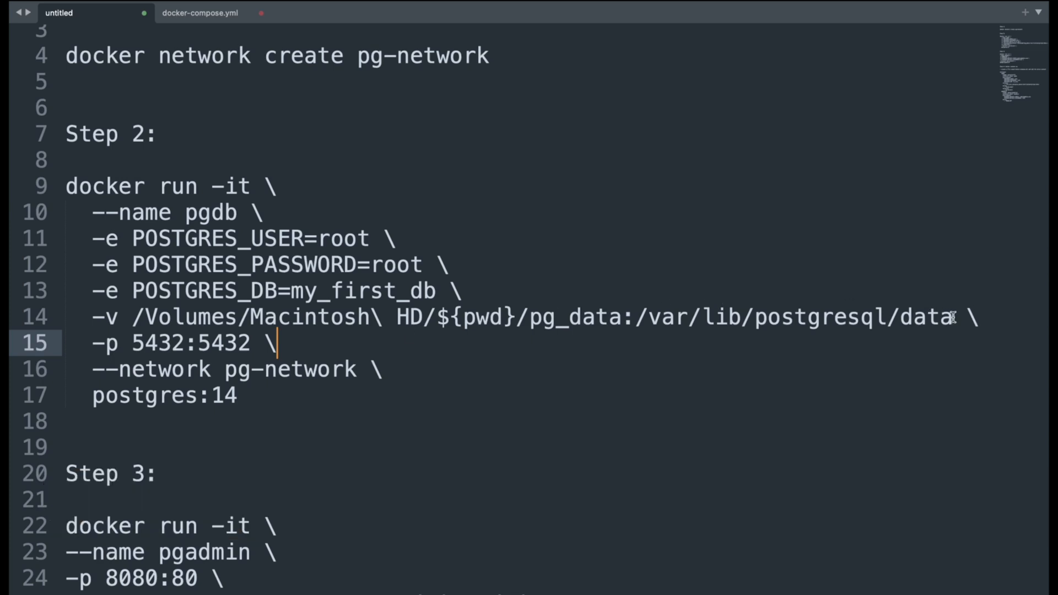
pyautogui.moveTo(953, 318); pyautogui.dragTo(641, 321)
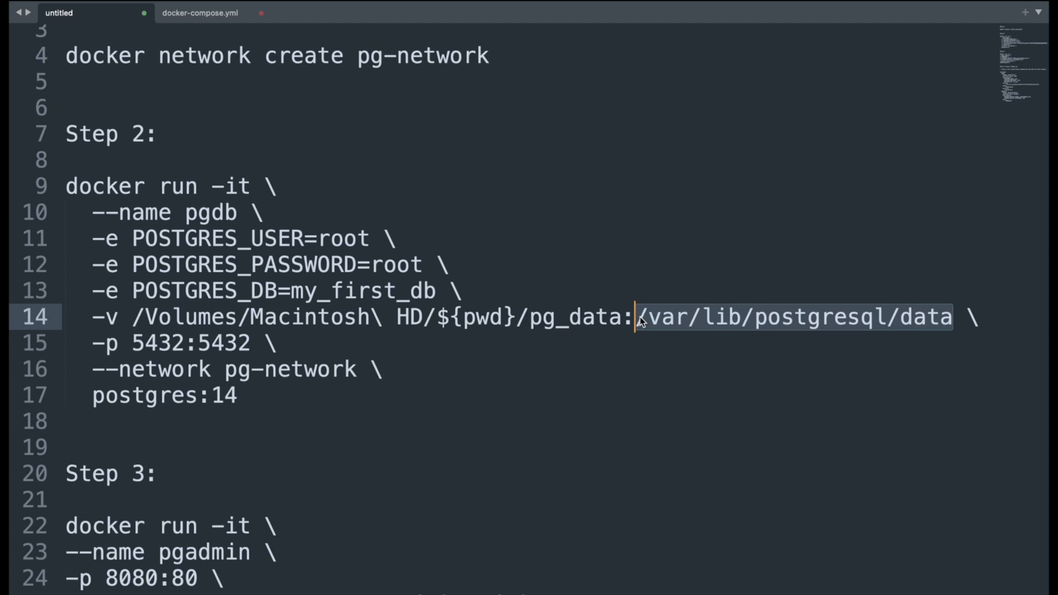
# Examine the rest of the Step 2 command: both sides of the volume mapping, the 5432:5432 port mapping, --network pg-network and the postgres:14 image
pyautogui.click(641, 321)
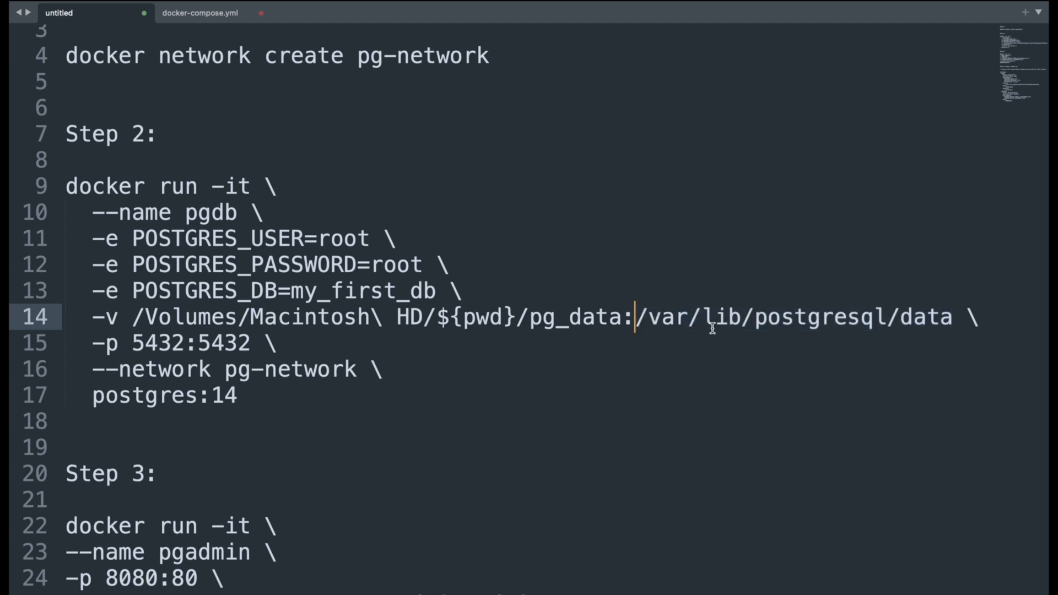
pyautogui.moveTo(623, 319); pyautogui.dragTo(128, 317)
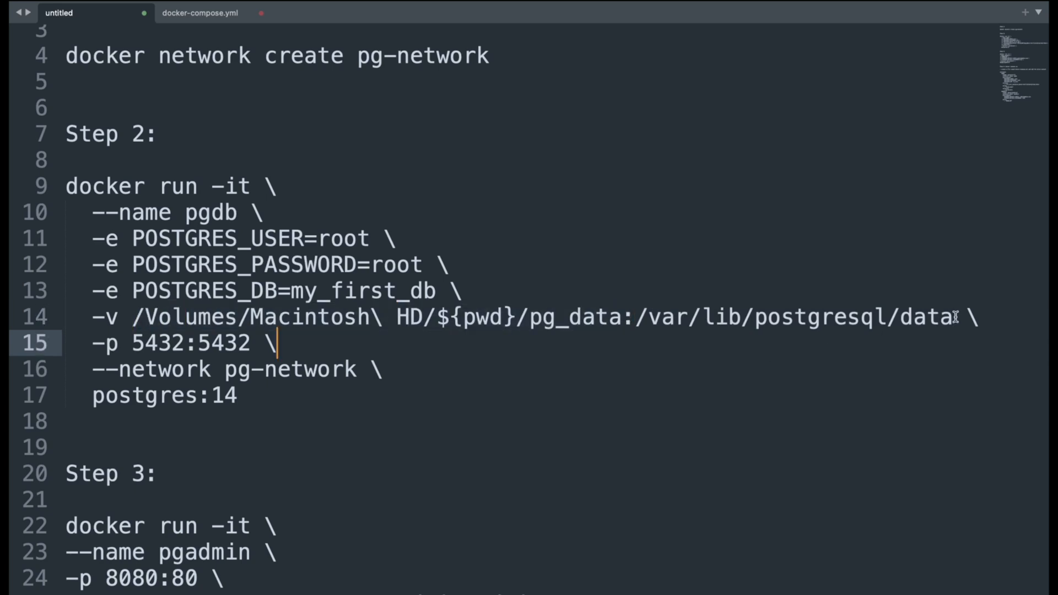
pyautogui.moveTo(955, 319); pyautogui.dragTo(138, 320)
pyautogui.press('Down')
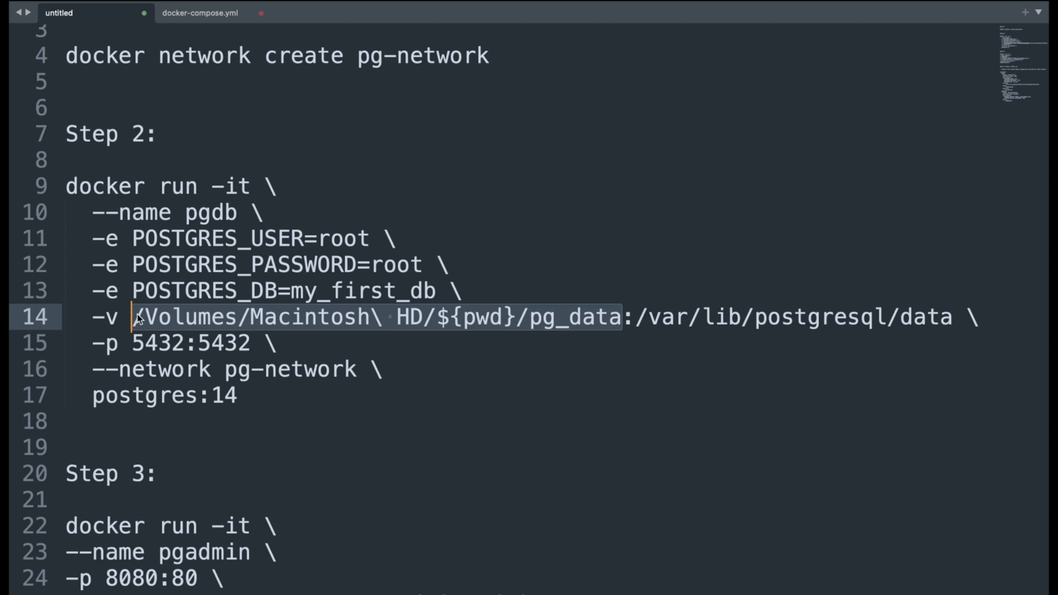
pyautogui.click(128, 346)
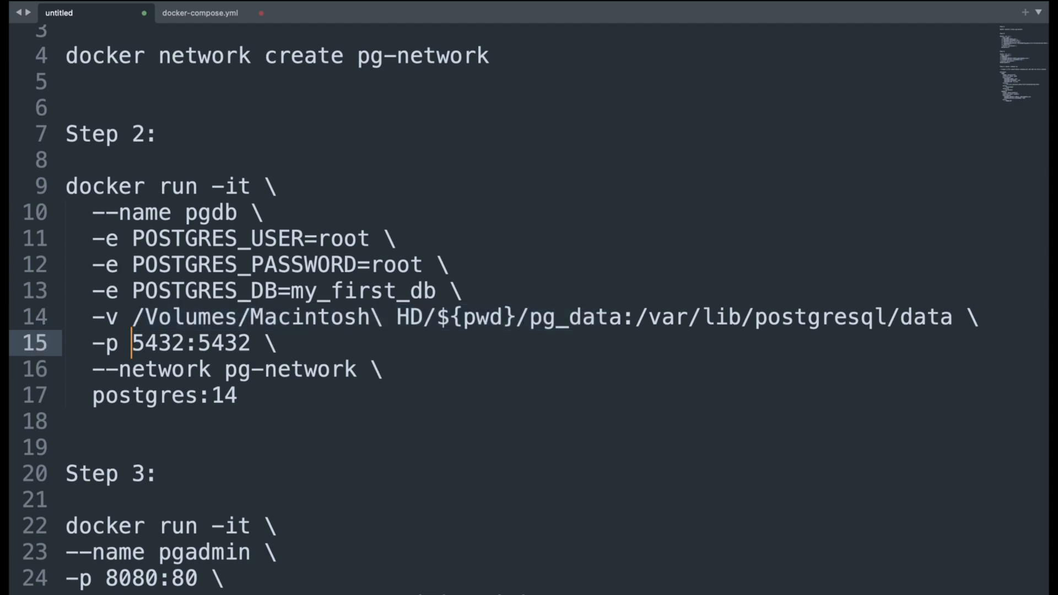
pyautogui.doubleClick(233, 346)
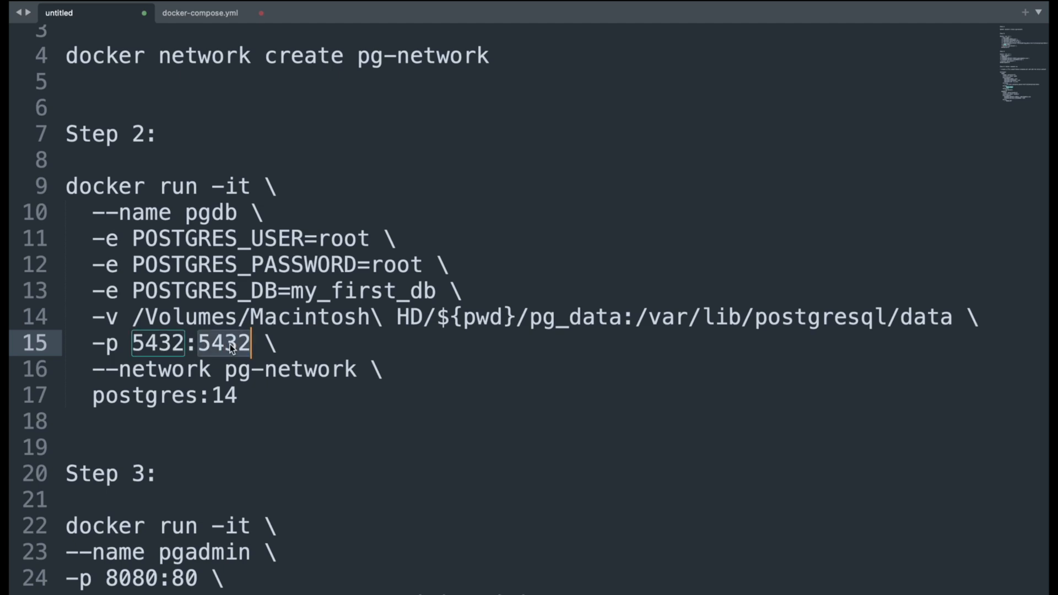
pyautogui.doubleClick(166, 347)
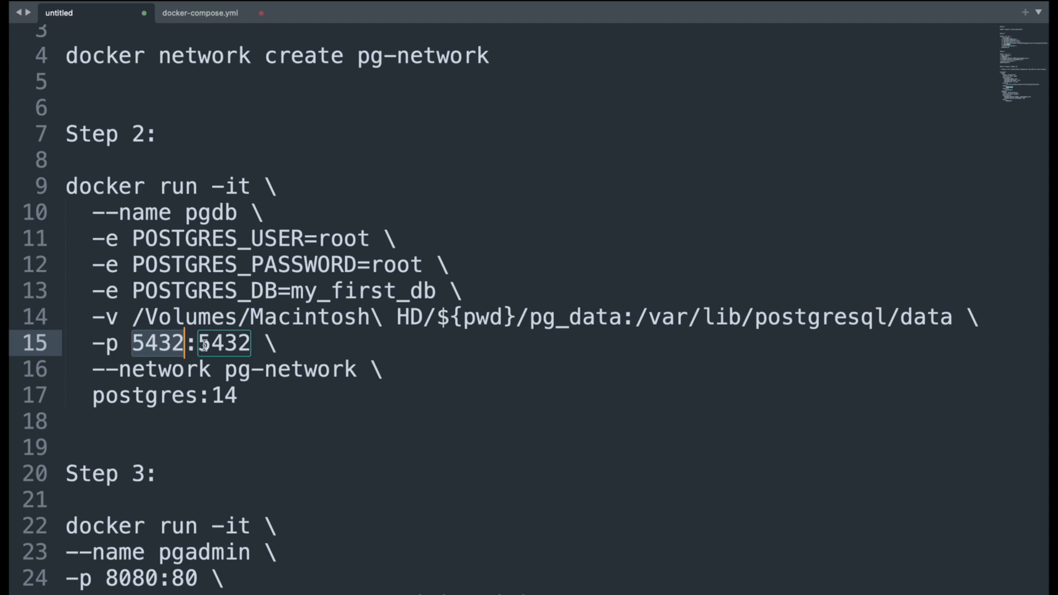
pyautogui.click(189, 371)
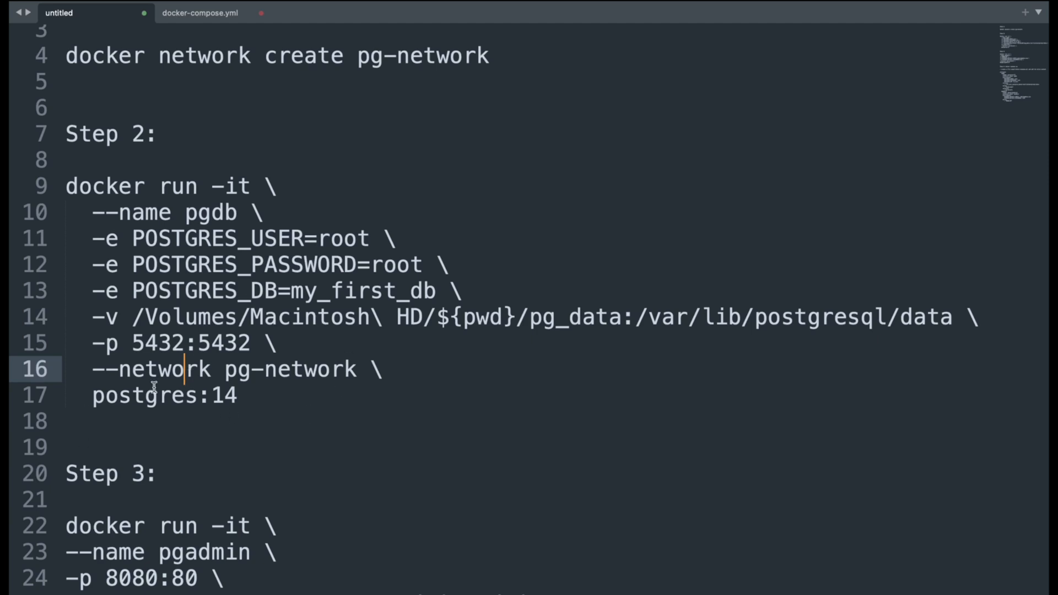
pyautogui.moveTo(240, 395); pyautogui.dragTo(91, 399)
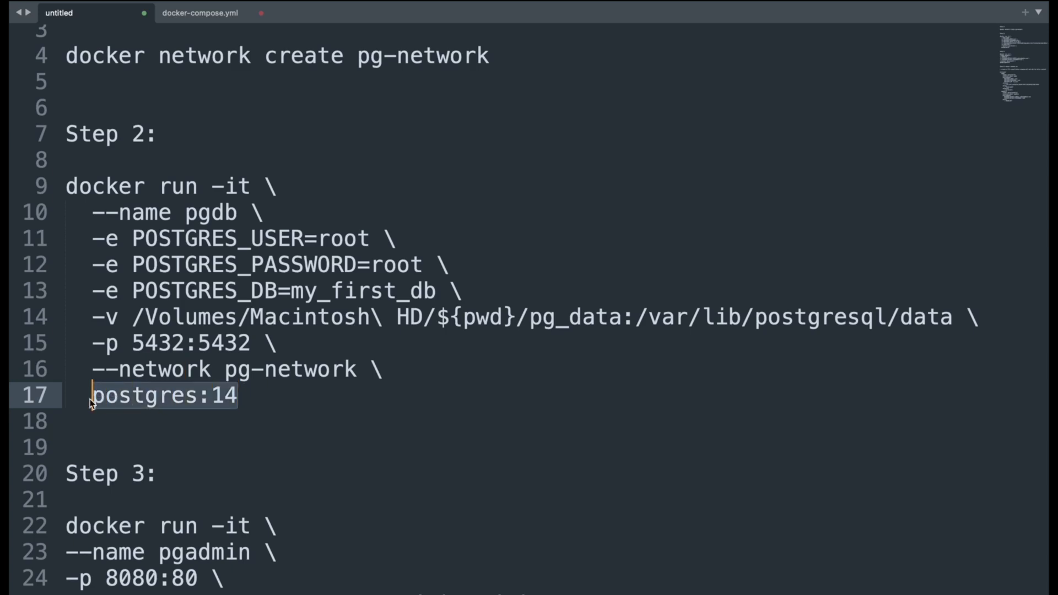
# Copy the Step 2 docker run command for pgdb, including its POSTGRES_PASSWORD value, run it in the terminal and check the database startup log
pyautogui.moveTo(240, 395); pyautogui.dragTo(65, 193)
pyautogui.press('super+c')
pyautogui.hotkey('ctrl', 'Left')
pyautogui.press('super+v')
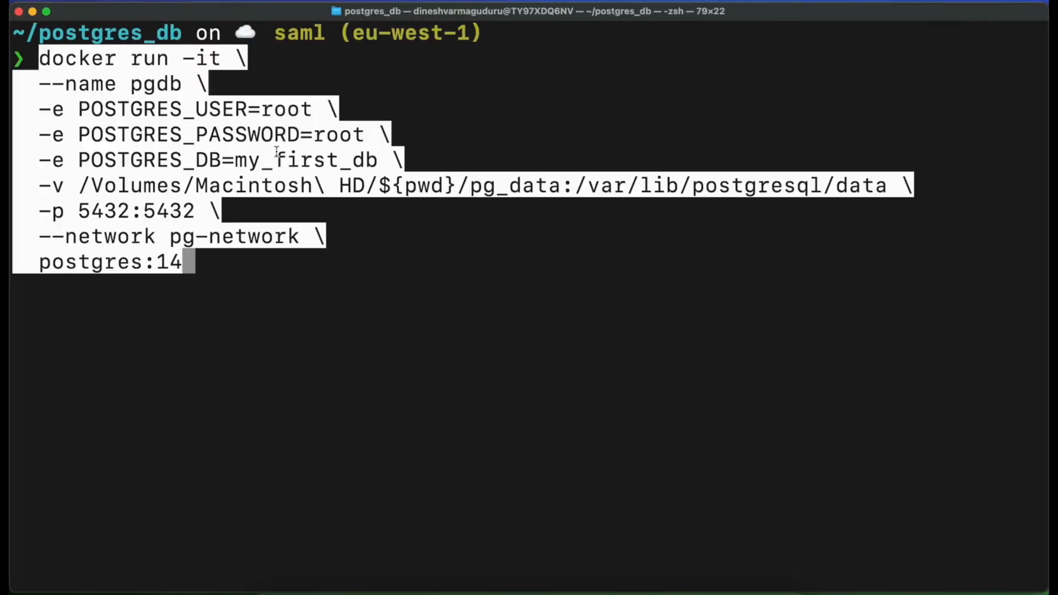
pyautogui.press('Return')
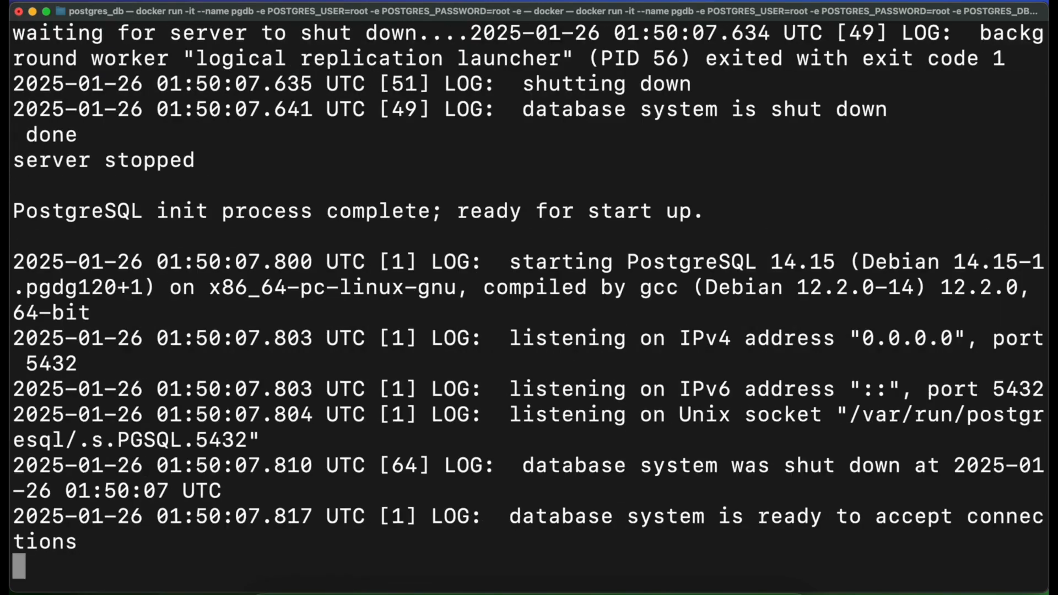
pyautogui.scroll(15, 421, 138)
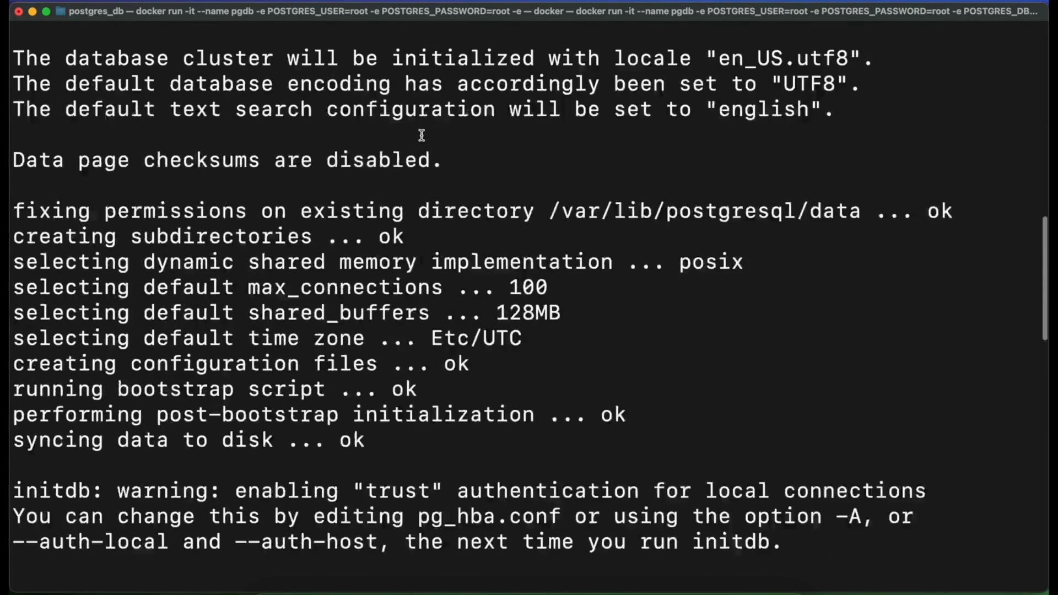
pyautogui.scroll(-15, 421, 139)
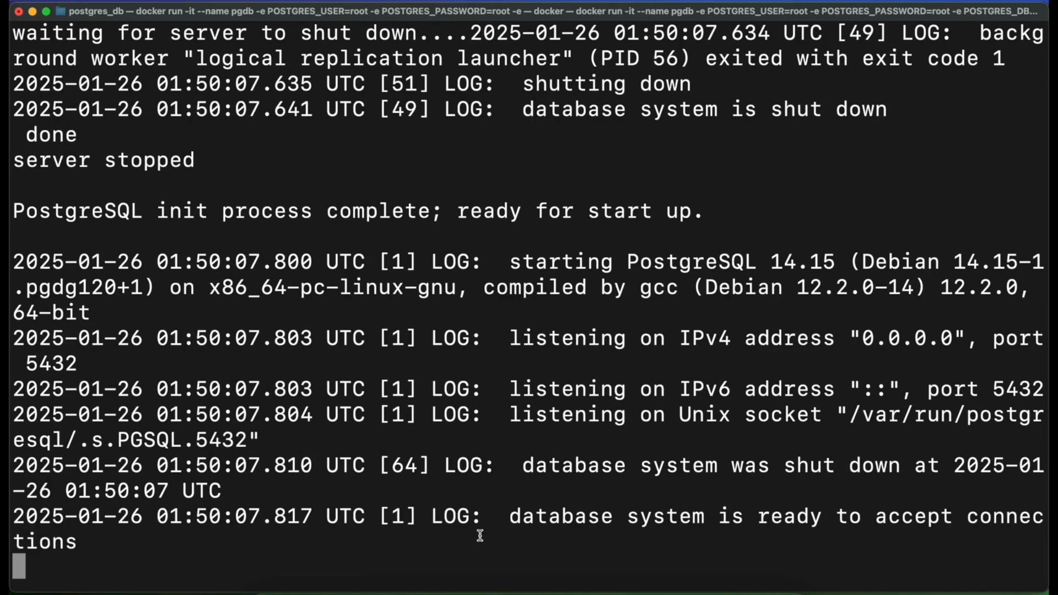
pyautogui.moveTo(504, 519); pyautogui.dragTo(540, 547)
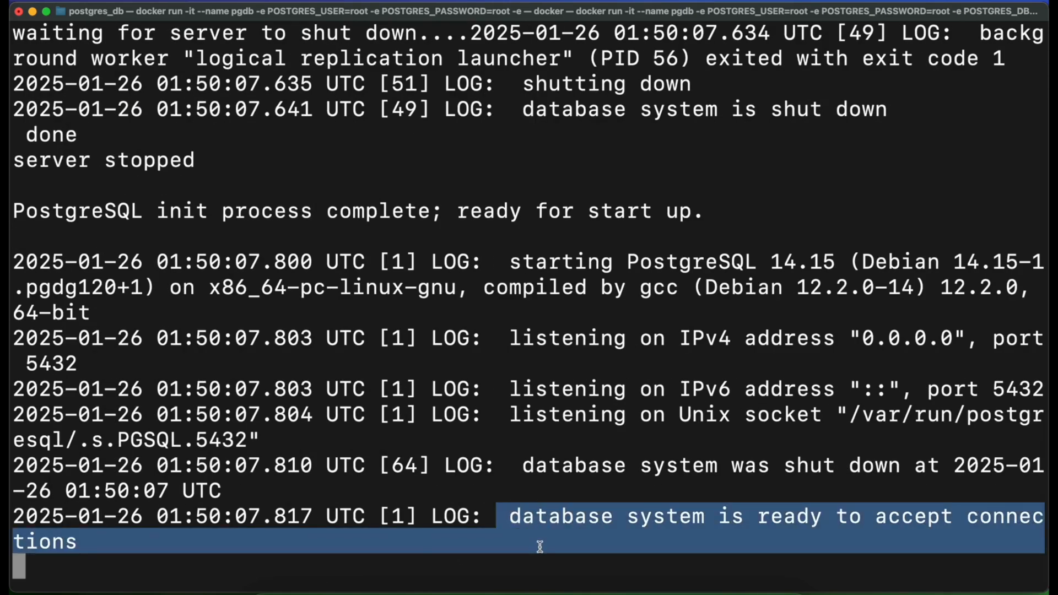
pyautogui.click(174, 579)
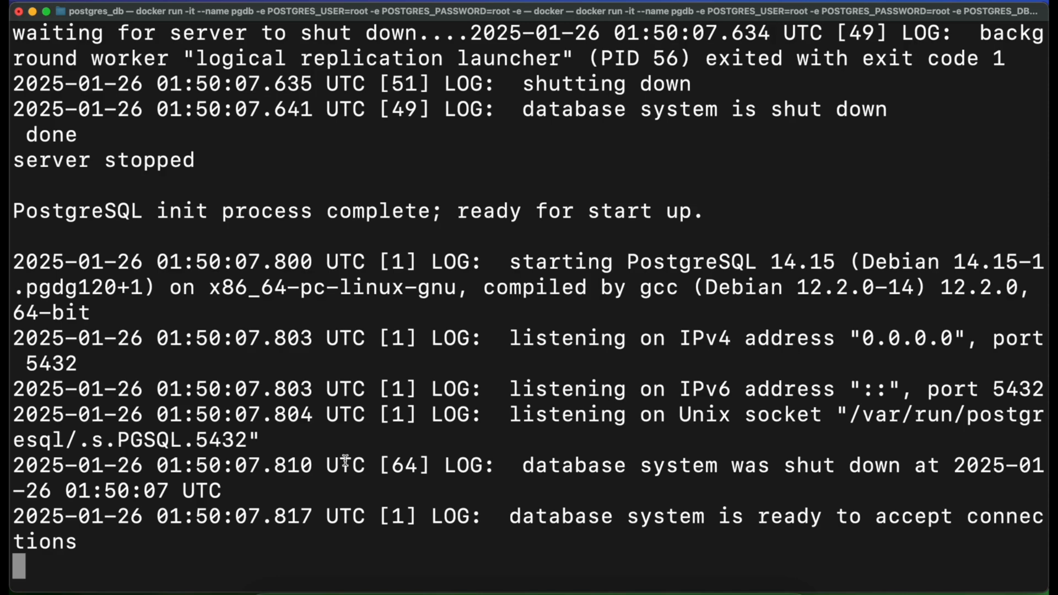
# Open a second terminal window, maximize it and return to the text editor notes
pyautogui.press('super+n')
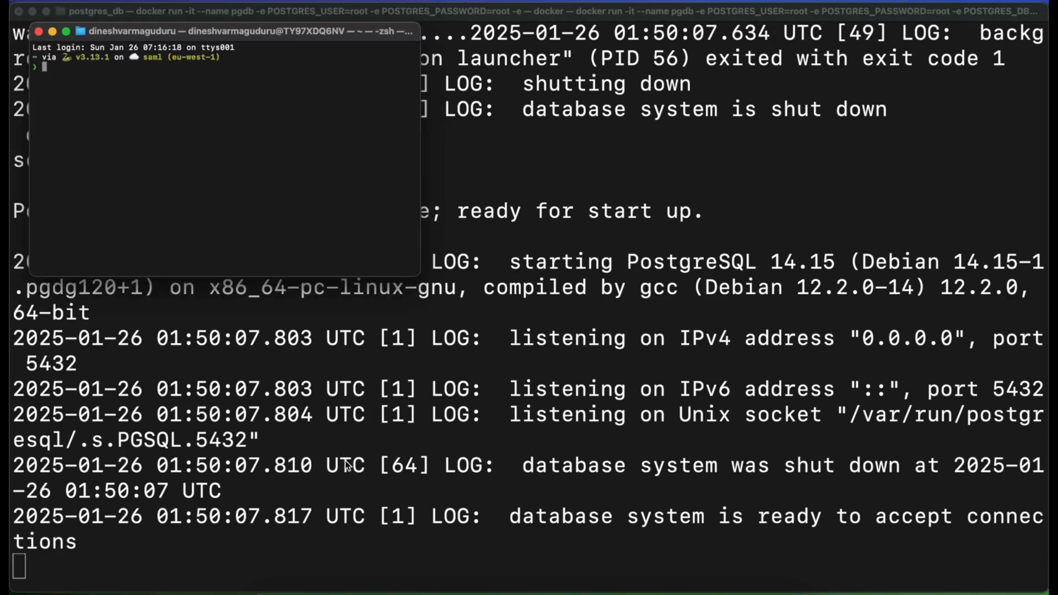
pyautogui.doubleClick(221, 31)
pyautogui.hotkey('ctrl', 'Right')
# Examine the Step 3 docker run command in the notes, covering the pgadmin container name and the 8080:80 port mapping
pyautogui.scroll(-4, 515, 390)
pyautogui.click(272, 490)
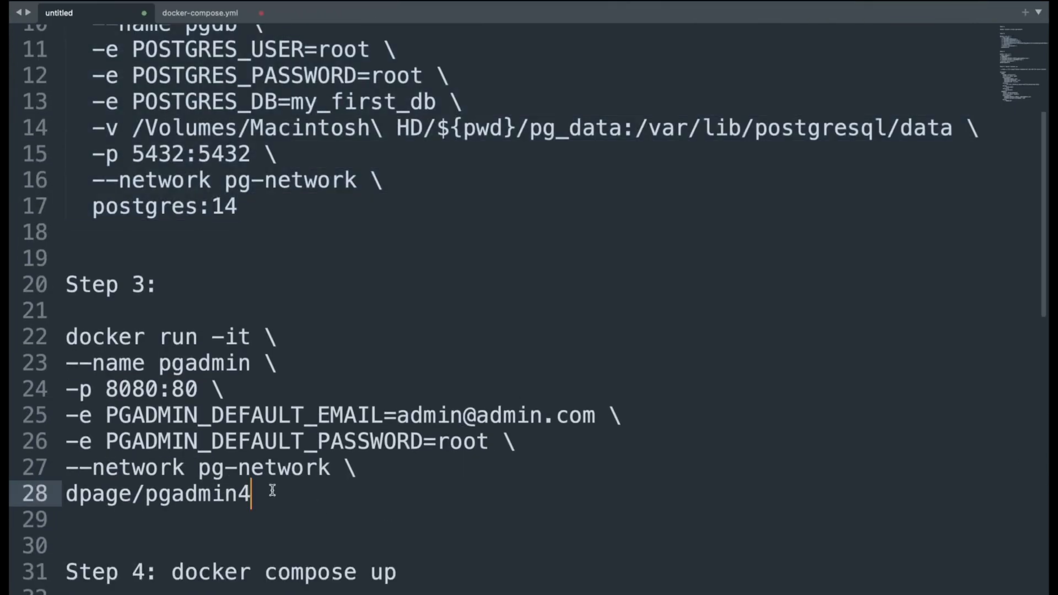
pyautogui.moveTo(261, 493); pyautogui.dragTo(66, 337)
pyautogui.click(281, 499)
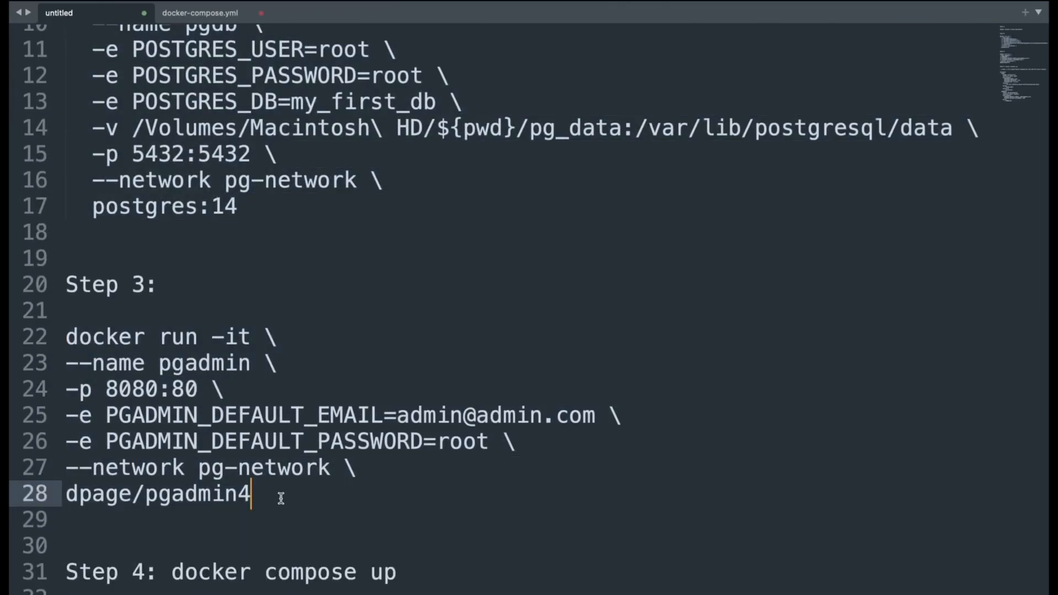
pyautogui.scroll(-2, 281, 499)
pyautogui.moveTo(264, 321); pyautogui.dragTo(64, 321)
pyautogui.click(185, 346)
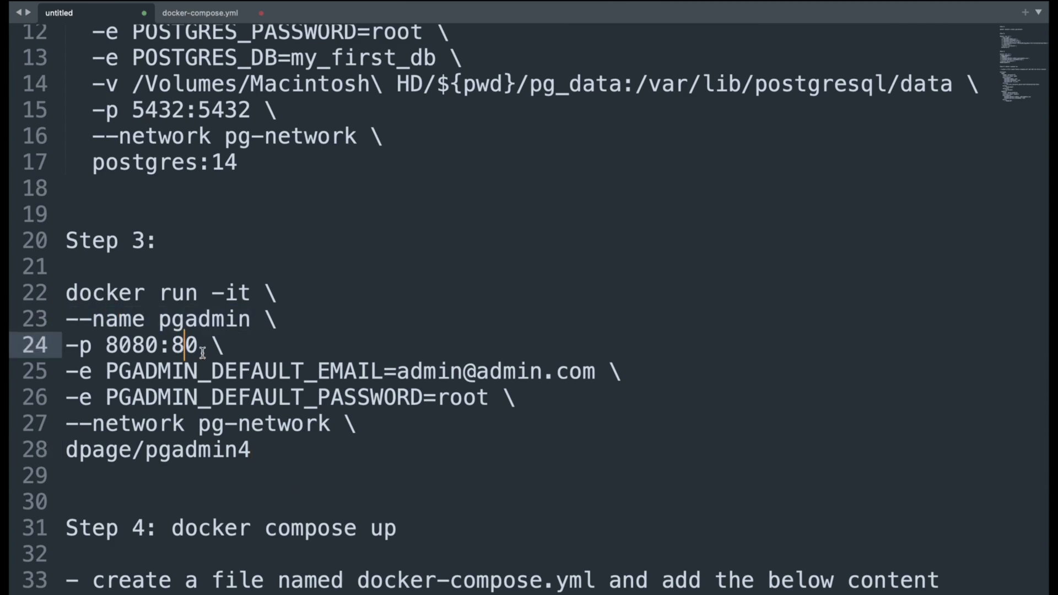
pyautogui.doubleClick(138, 352)
pyautogui.click(207, 347)
pyautogui.doubleClick(183, 345)
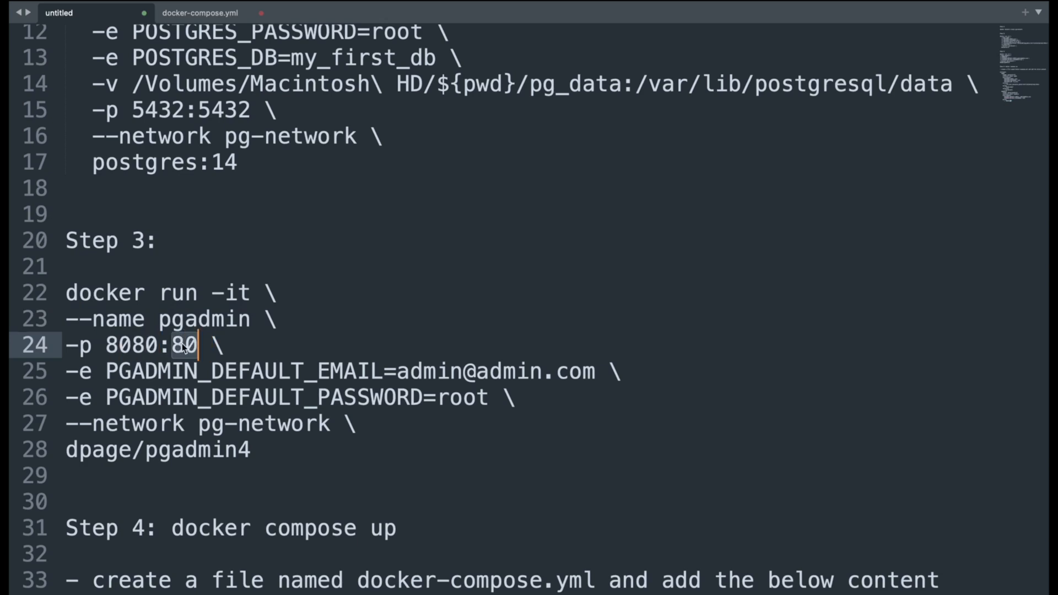
pyautogui.click(132, 347)
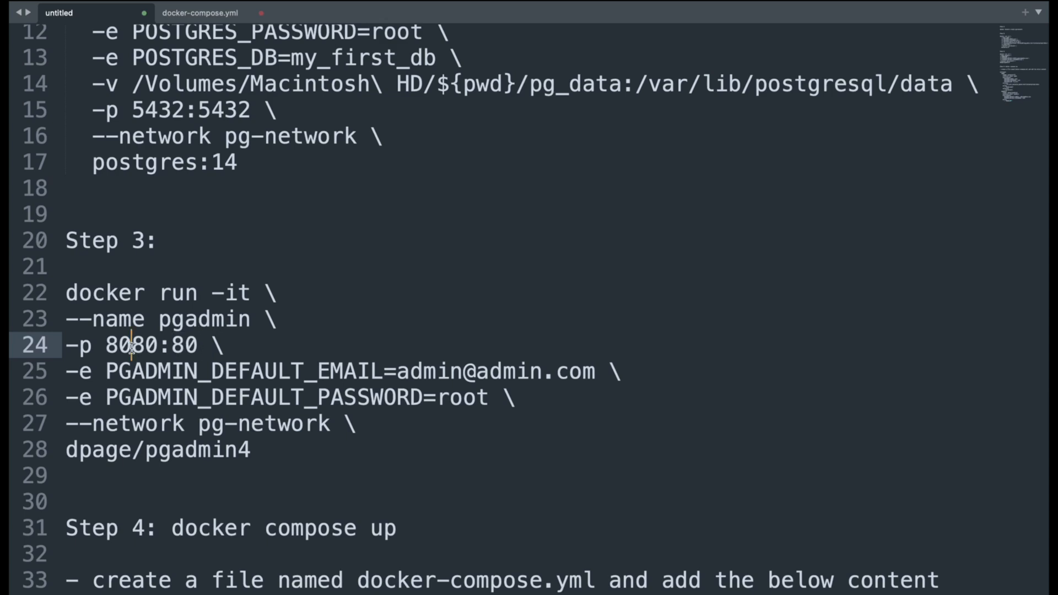
# Examine the PGADMIN_DEFAULT_EMAIL and PGADMIN_DEFAULT_PASSWORD variables in the Step 3 command and their values
pyautogui.scroll(-2, 131, 347)
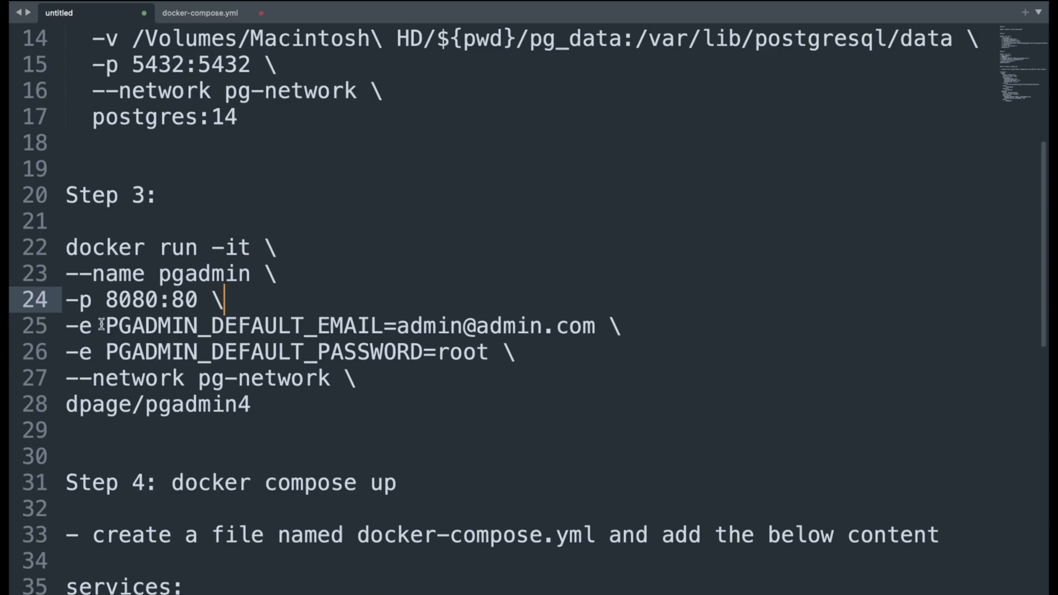
pyautogui.click(72, 327)
pyautogui.click(192, 347)
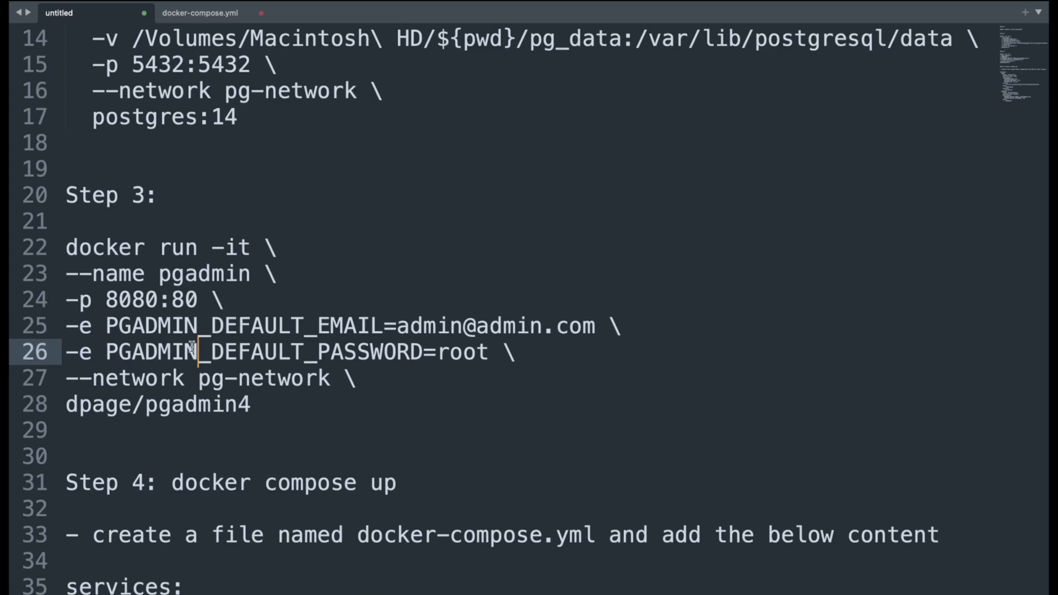
pyautogui.doubleClick(294, 327)
pyautogui.doubleClick(296, 351)
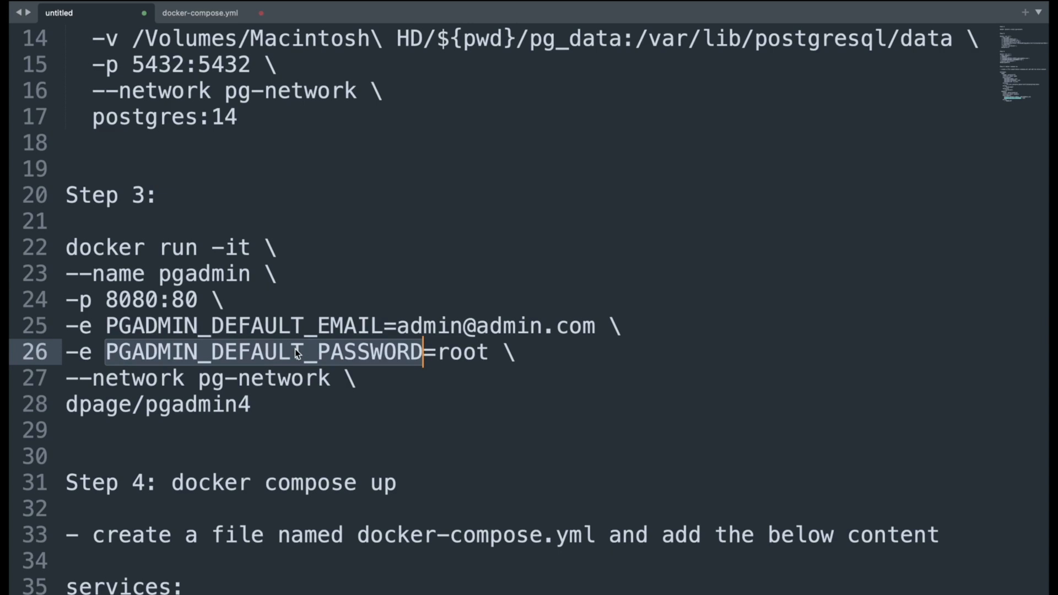
pyautogui.doubleClick(575, 327)
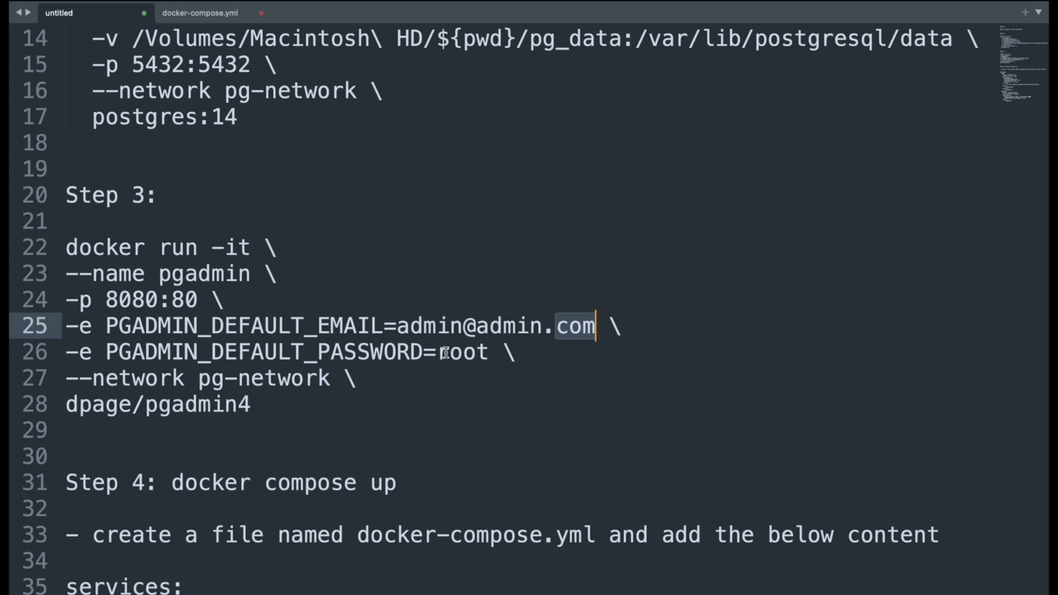
pyautogui.doubleClick(464, 353)
# Compare the --network pg-network option in Steps 2 and 3, and examine the dpage/pgadmin4 image name
pyautogui.click(199, 406)
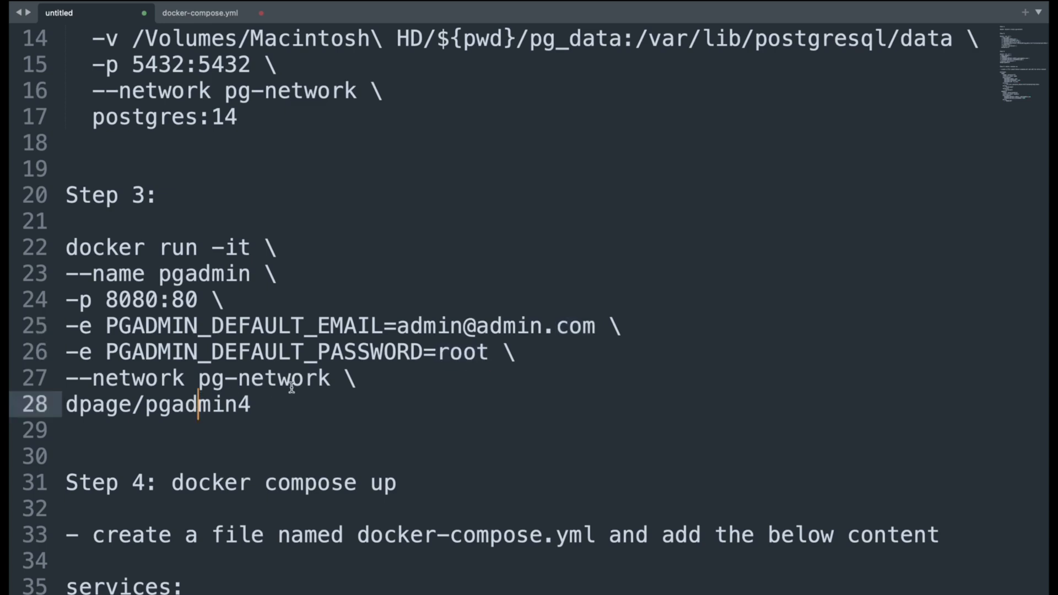
pyautogui.click(342, 382)
pyautogui.scroll(1, 340, 276)
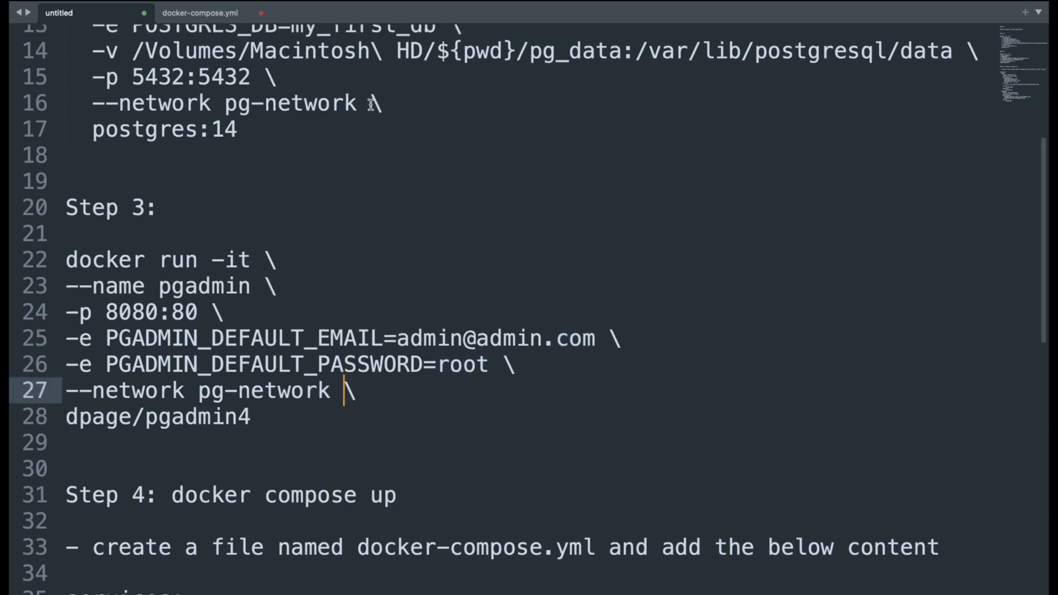
pyautogui.moveTo(371, 105); pyautogui.dragTo(80, 105)
pyautogui.click(332, 391)
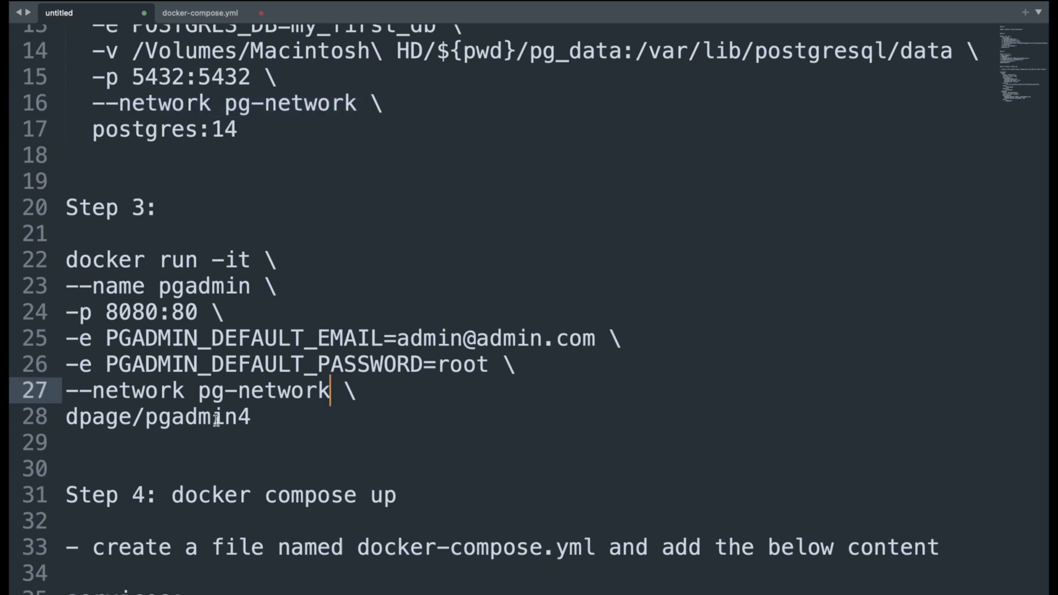
pyautogui.click(254, 420)
pyautogui.moveTo(255, 420); pyautogui.dragTo(139, 418)
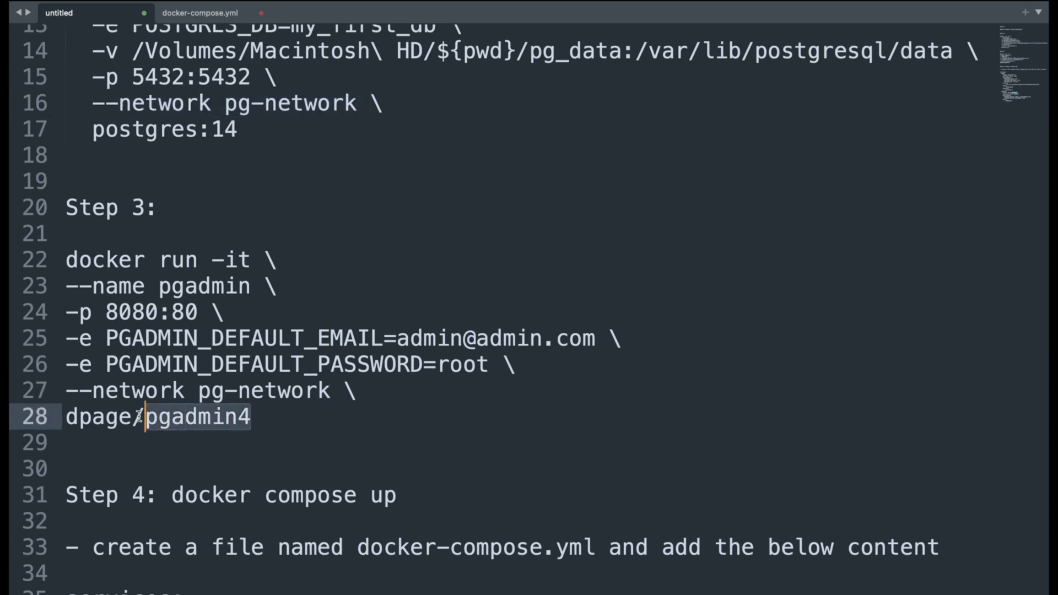
# Copy the full Step 3 docker run command for pgadmin, including its PGADMIN_DEFAULT_PASSWORD value, and run it in the second terminal window
pyautogui.moveTo(254, 419); pyautogui.dragTo(51, 270)
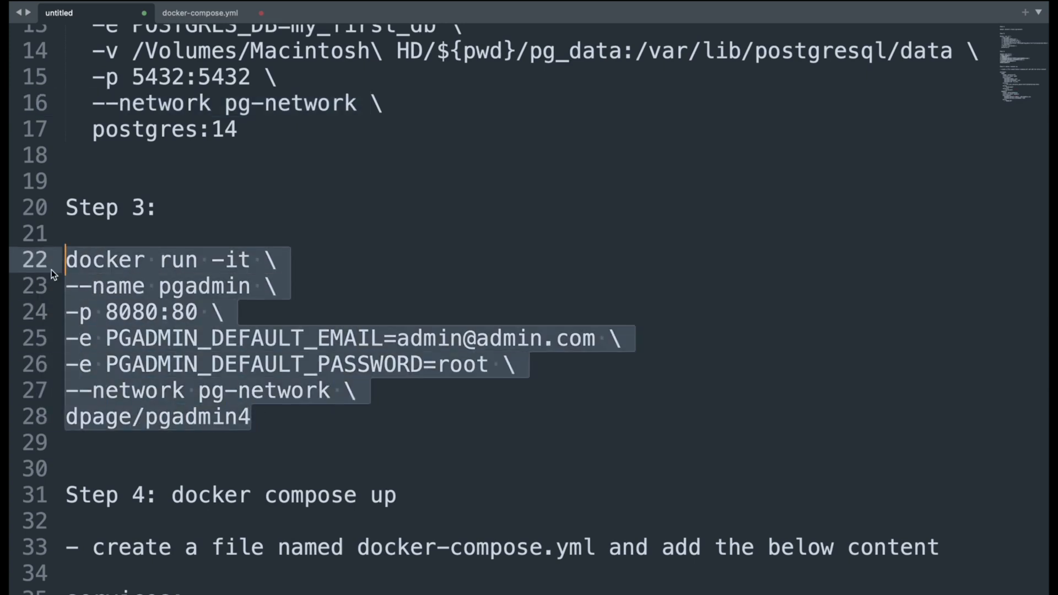
pyautogui.hotkey('ctrl', 'Left')
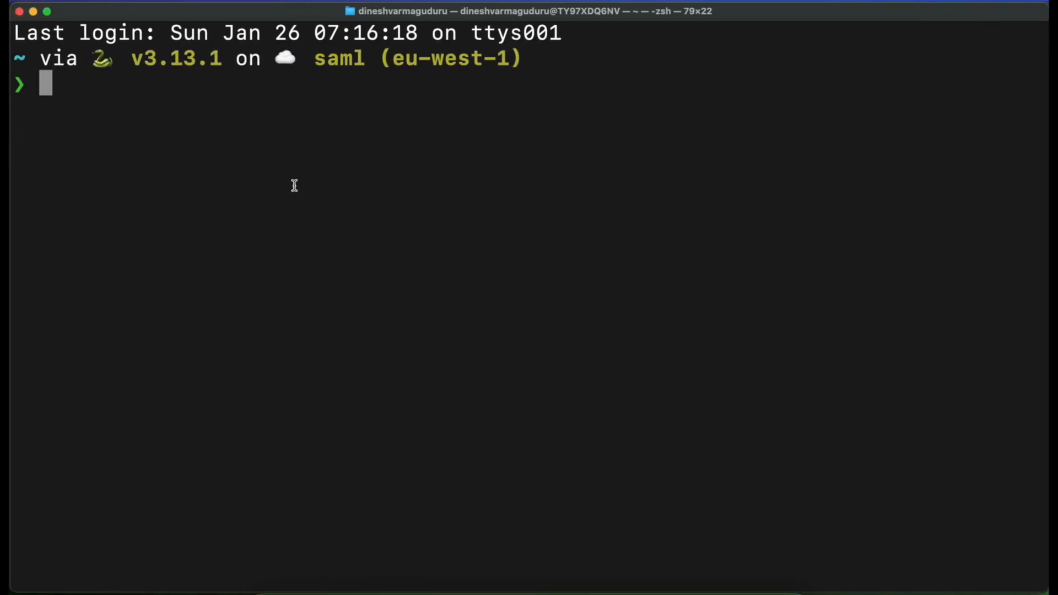
pyautogui.press('super+v')
pyautogui.press('Return')
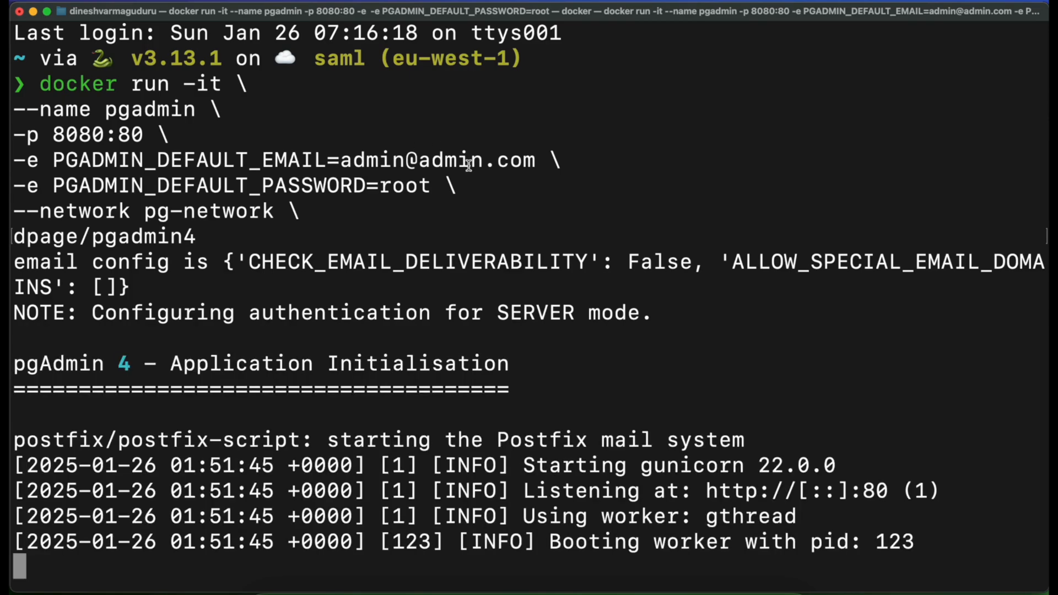
# Switch to the web browser and load localhost:8080 in place of the Docker website
pyautogui.hotkey('ctrl', 'Left')
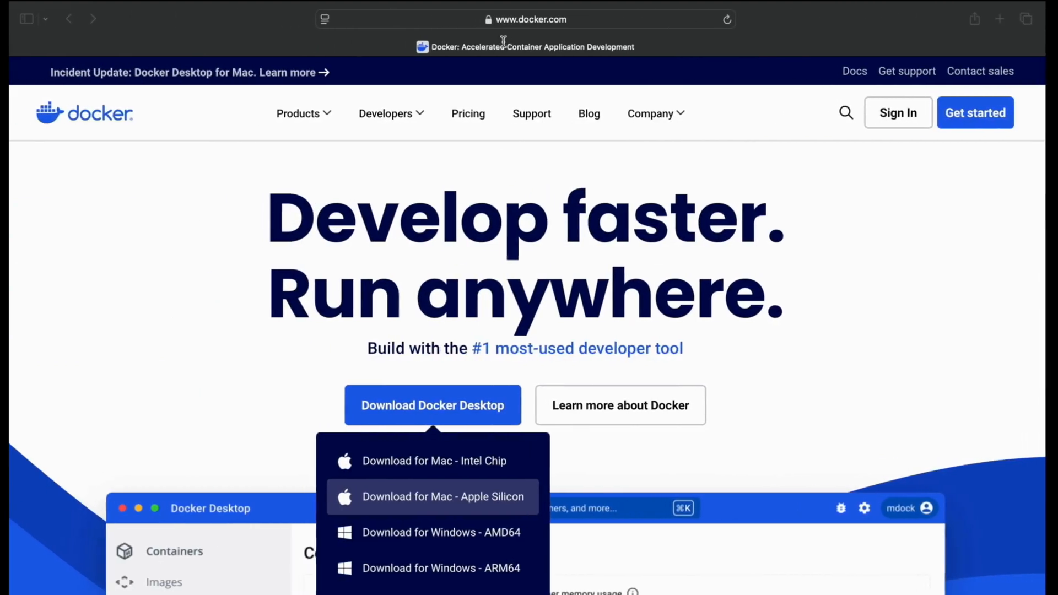
pyautogui.click(626, 22)
pyautogui.write('localhost:8080')
pyautogui.press('Return')
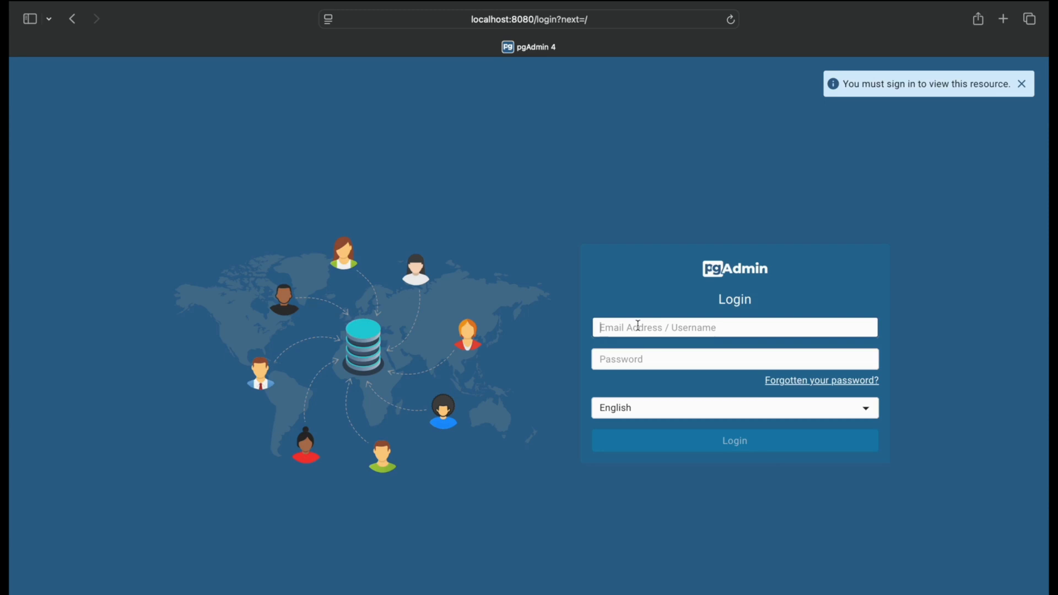
# Switch to the notes and copy the PGADMIN_DEFAULT_EMAIL value from the Step 3 command
pyautogui.hotkey('ctrl', 'Right')
pyautogui.hotkey('ctrl', 'Right')
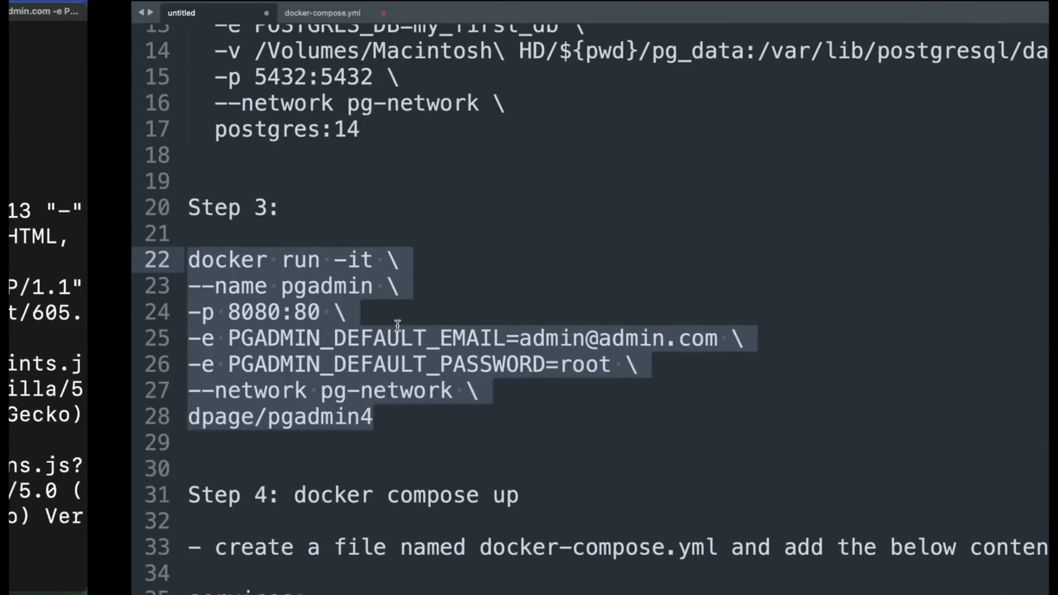
pyautogui.moveTo(607, 339); pyautogui.dragTo(401, 340)
pyautogui.press('super+c')
# Return to the browser and log in to pgAdmin with the copied email address and the account password
pyautogui.hotkey('ctrl', 'Left')
pyautogui.hotkey('ctrl', 'Left')
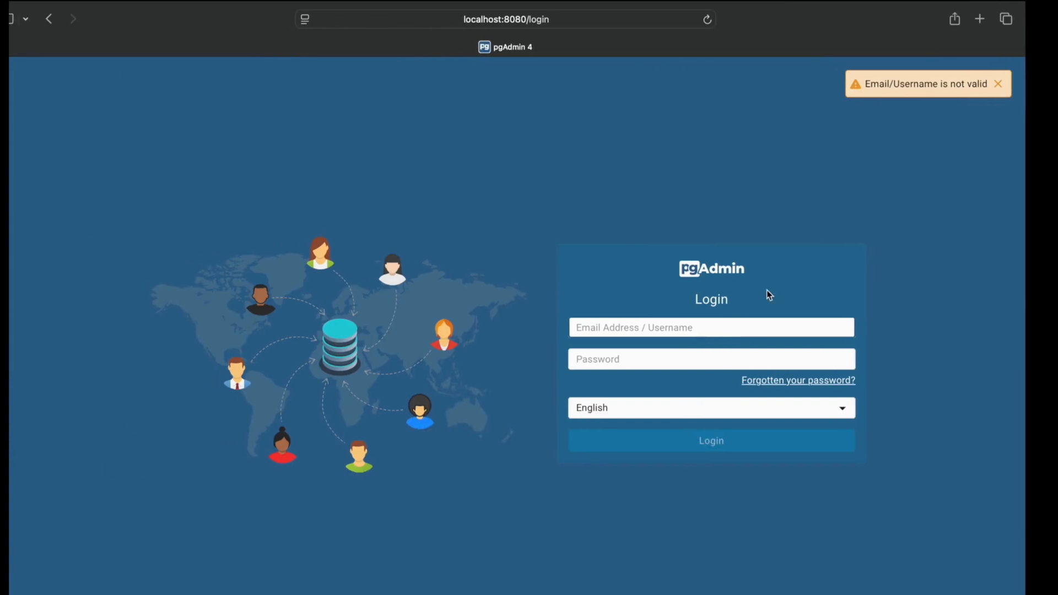
pyautogui.click(697, 327)
pyautogui.press('super+v')
pyautogui.click(652, 359)
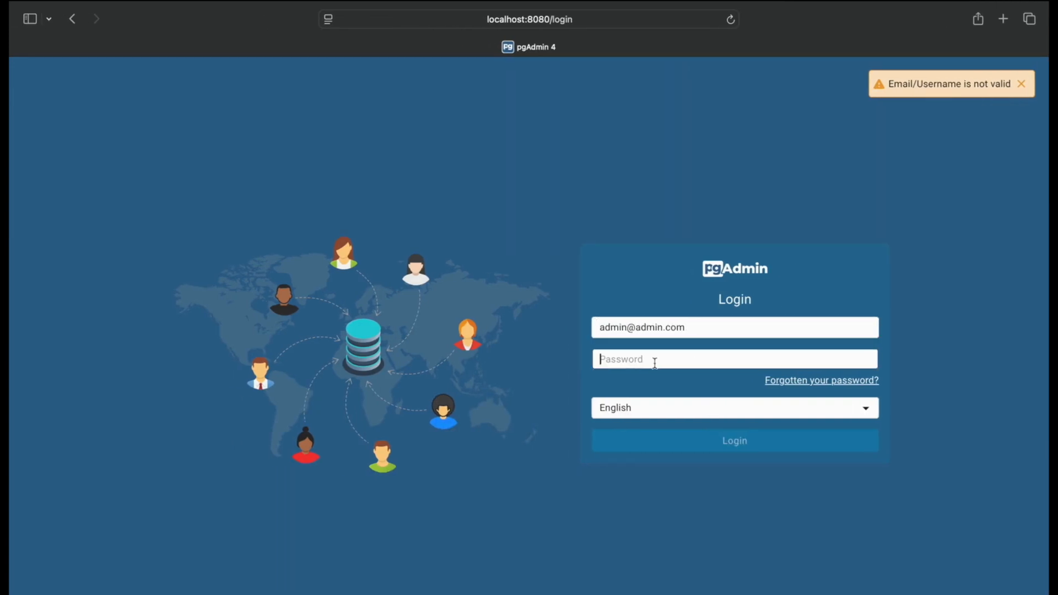
pyautogui.write('a')
pyautogui.click(745, 445)
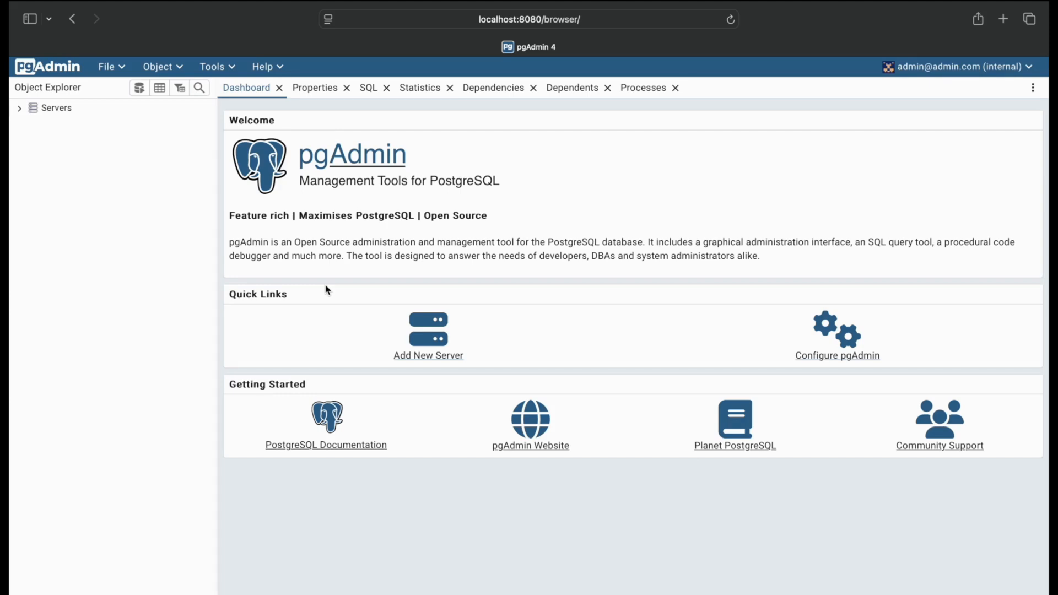
# Start registering a new server named local docker and set its connection host name to pgdb
pyautogui.click(428, 356)
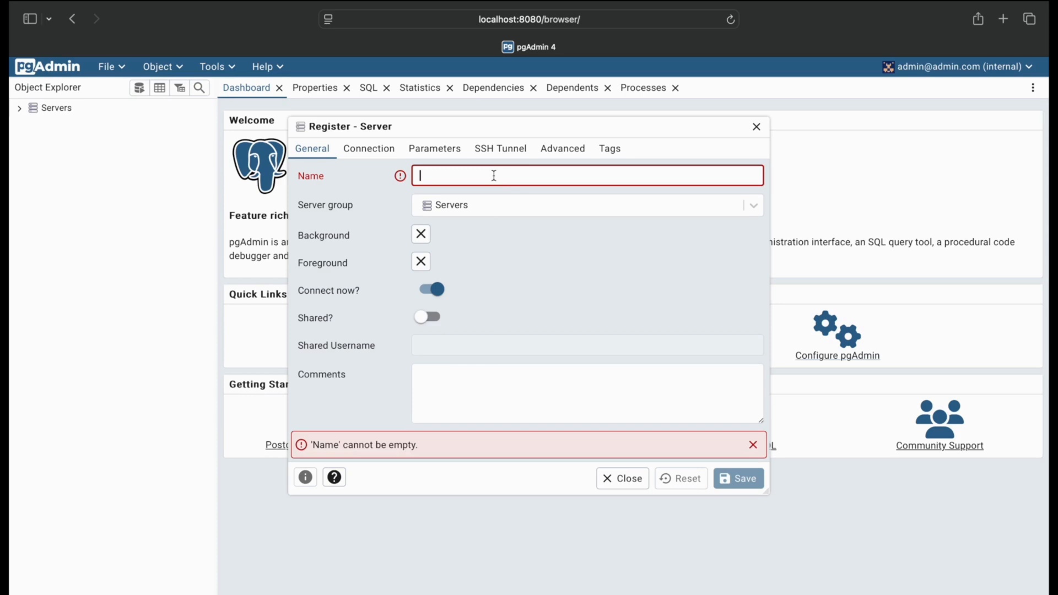
pyautogui.write('local docker')
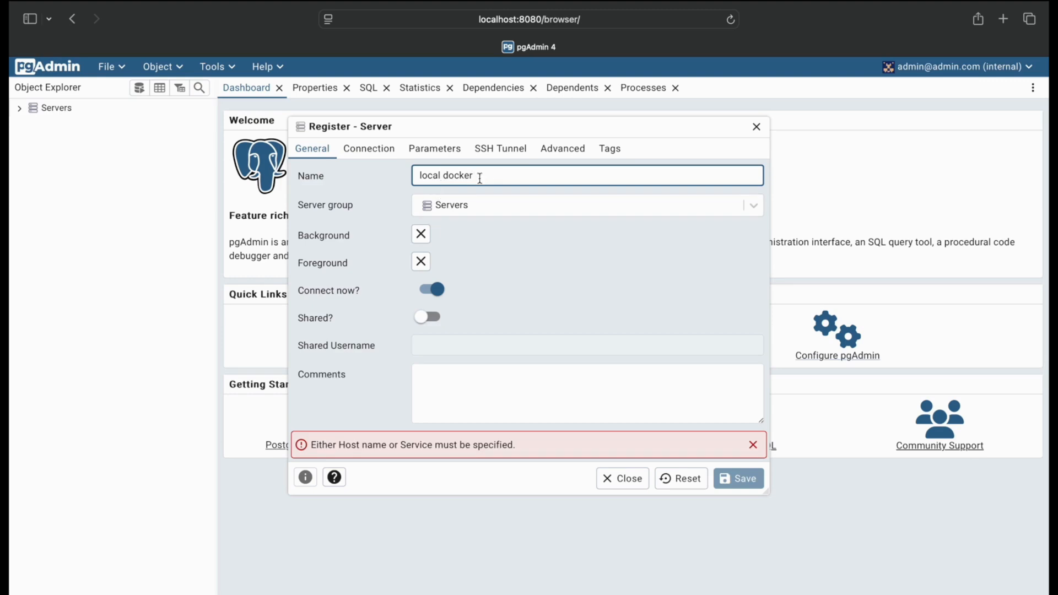
pyautogui.click(367, 148)
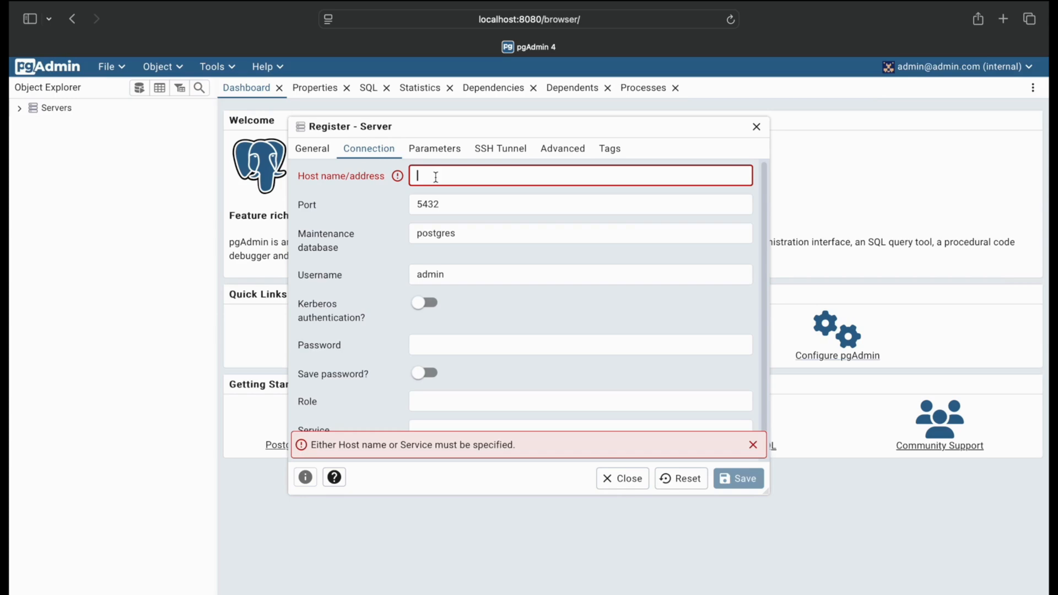
pyautogui.write('pgad')
pyautogui.press('BackSpace')
pyautogui.write('gd')
# Check the container name, user and password in the notes' Step 2 command, and enter username root and the database password in the server registration
pyautogui.press('super+Tab')
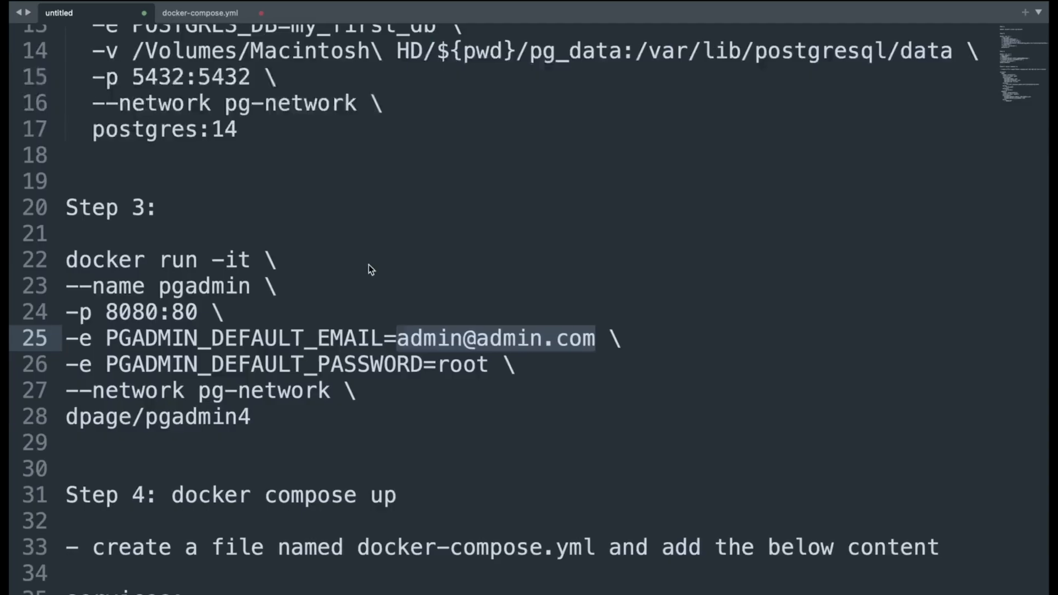
pyautogui.scroll(4, 368, 265)
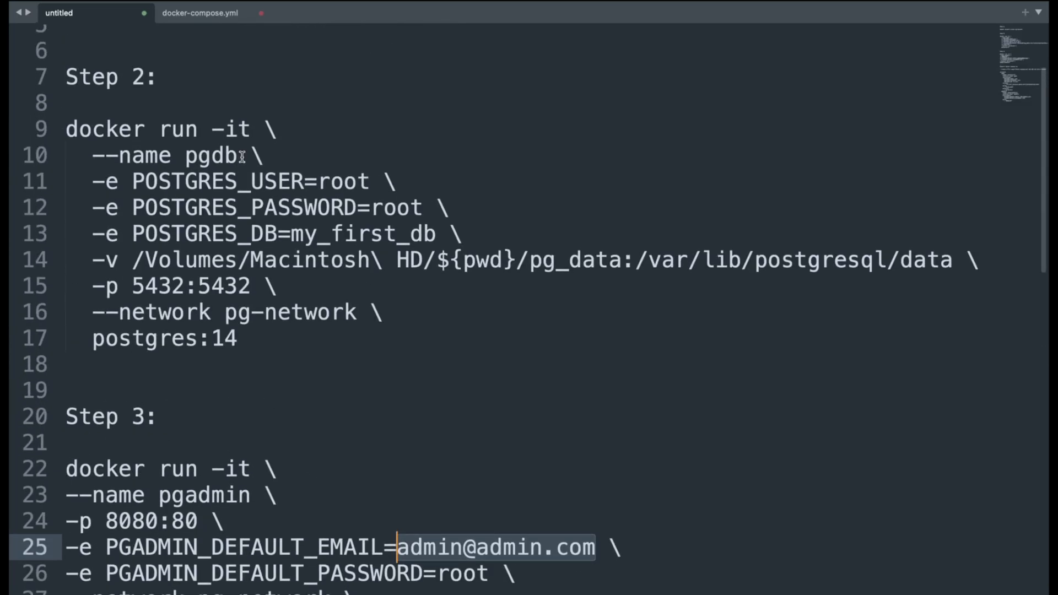
pyautogui.moveTo(239, 157); pyautogui.dragTo(96, 160)
pyautogui.doubleClick(211, 158)
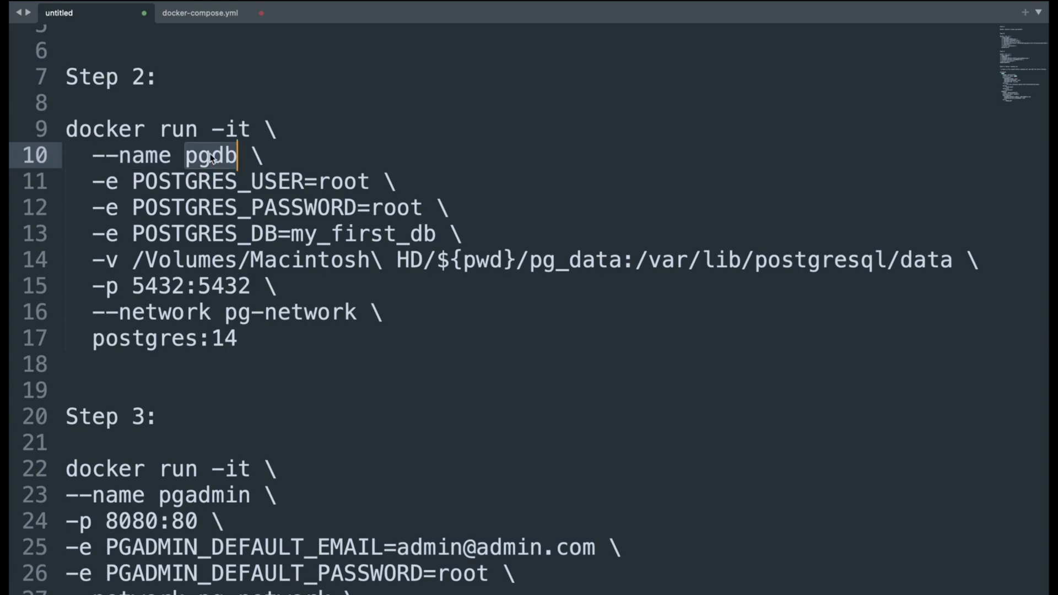
pyautogui.doubleClick(362, 182)
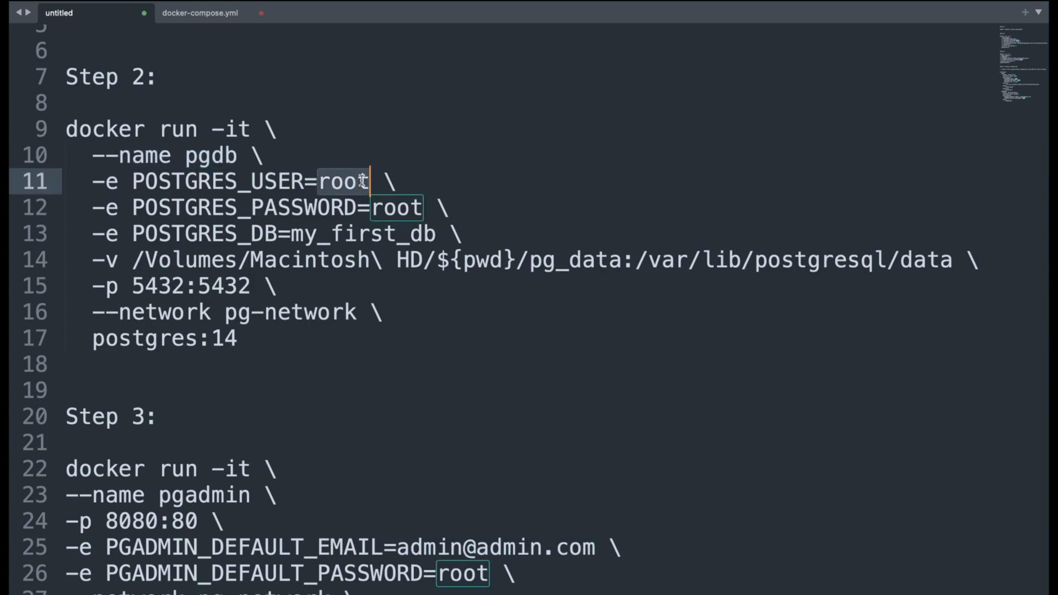
pyautogui.doubleClick(396, 209)
pyautogui.hotkey('ctrl', 'Left')
pyautogui.hotkey('ctrl', 'Left')
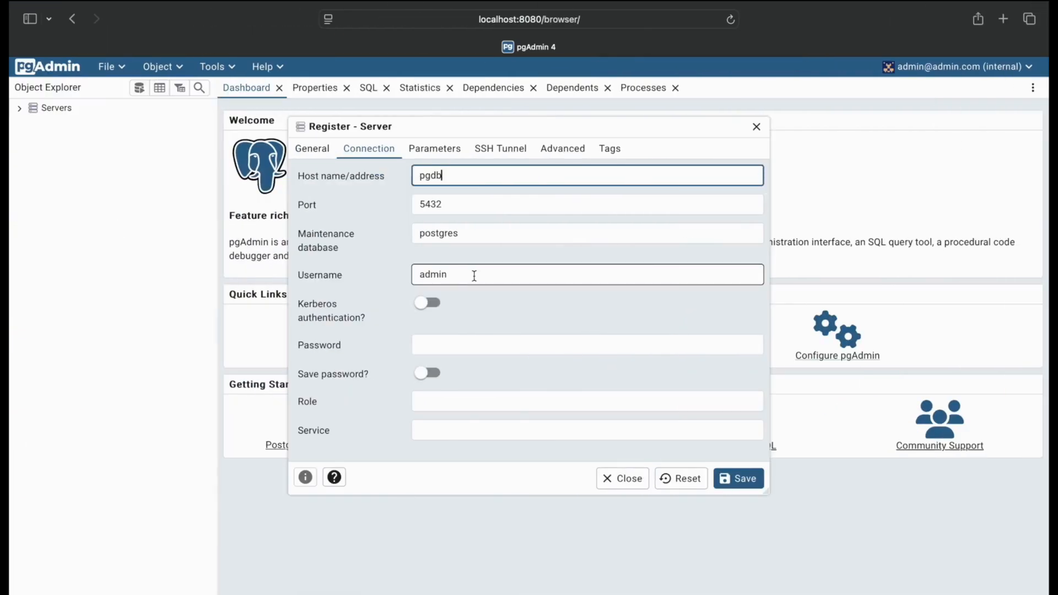
pyautogui.moveTo(475, 276); pyautogui.dragTo(348, 281)
pyautogui.write('root')
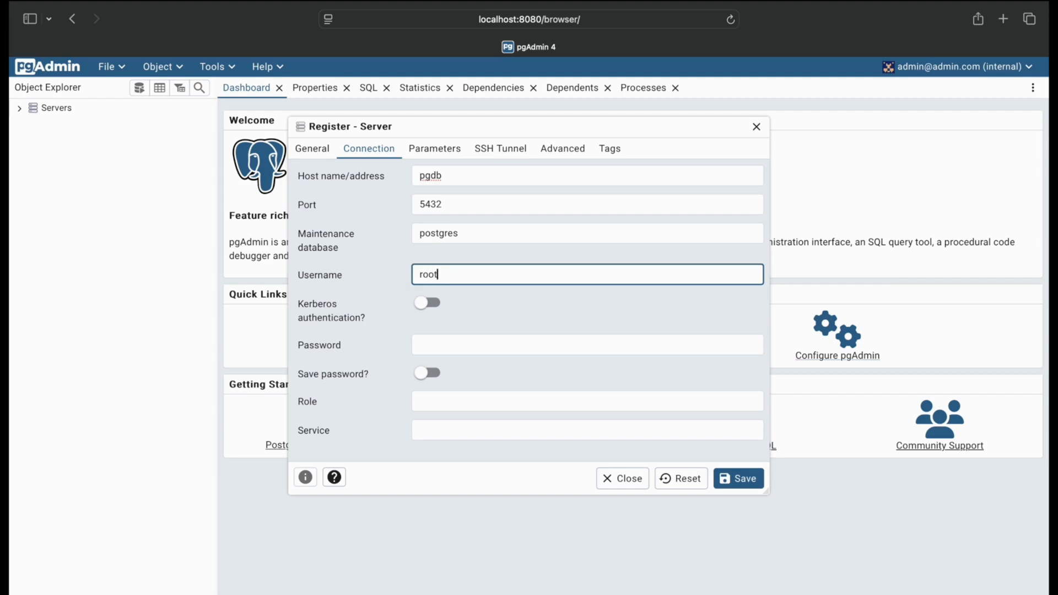
pyautogui.click(436, 347)
pyautogui.write('ro')
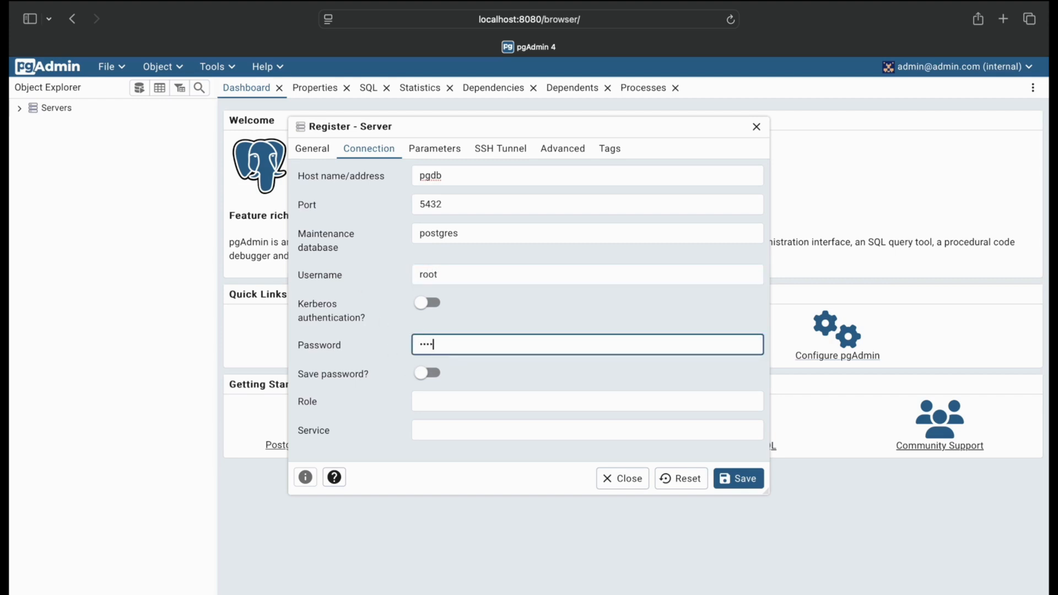
# Keep postgres as the maintenance database, enable saving the password, and save the server registration
pyautogui.moveTo(486, 242); pyautogui.dragTo(393, 237)
pyautogui.click(452, 258)
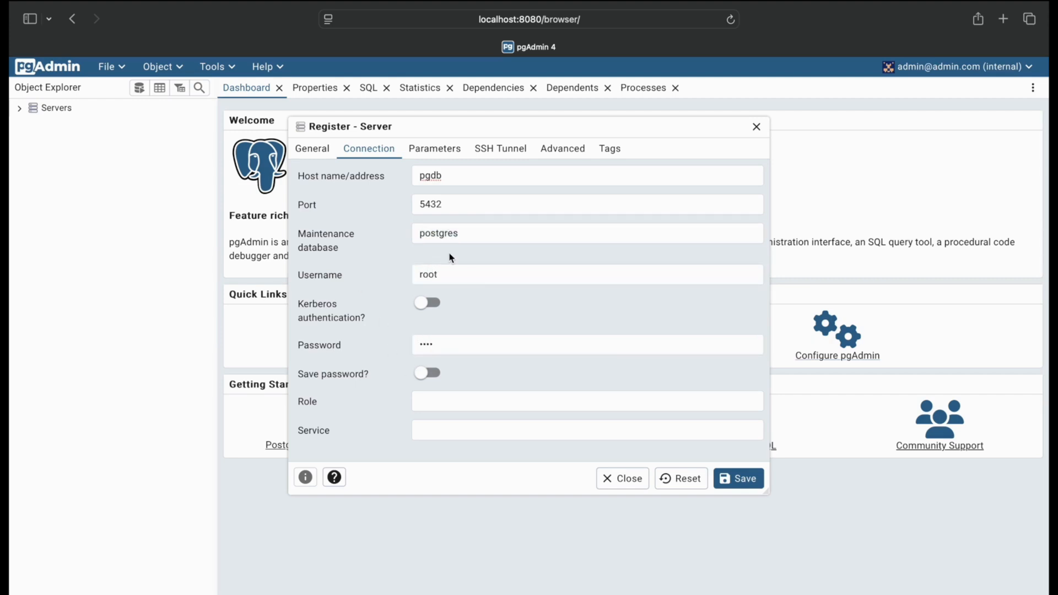
pyautogui.click(437, 373)
pyautogui.click(747, 489)
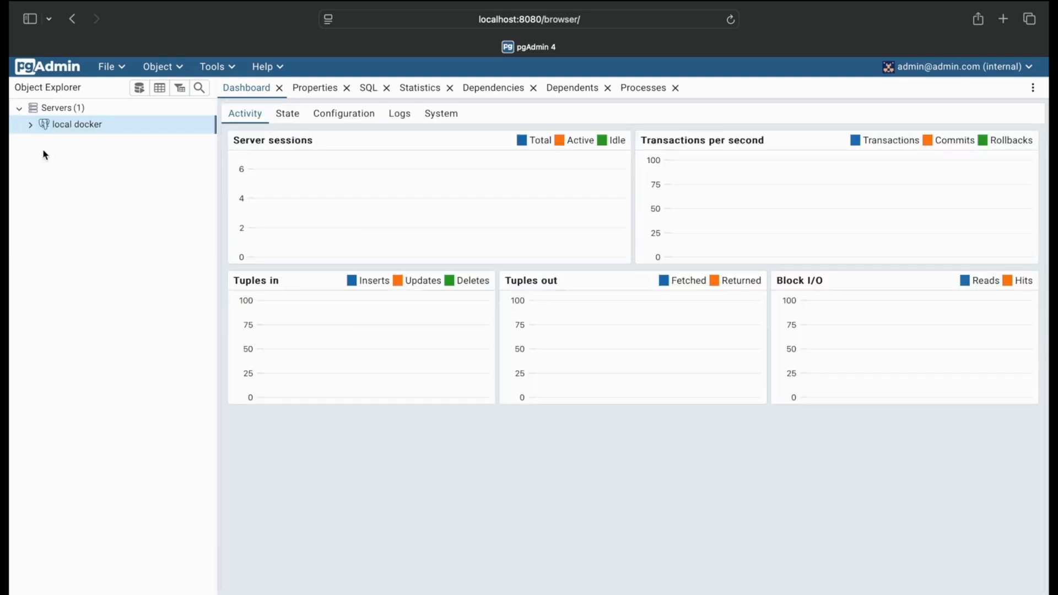
# Expand the local docker server down to the my_first_db database and open the Query Tool for it
pyautogui.click(30, 124)
pyautogui.click(41, 142)
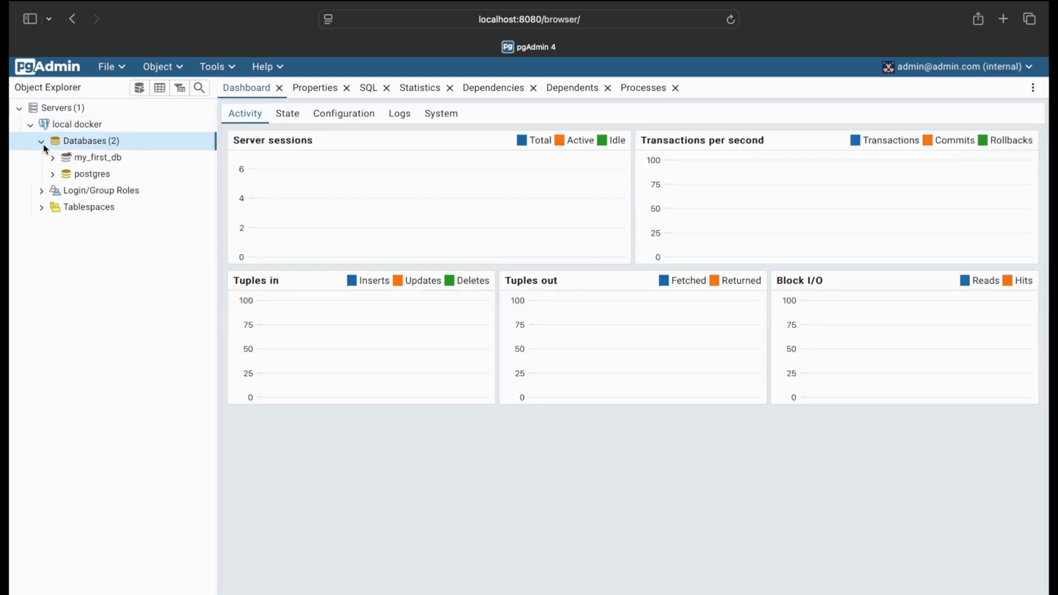
pyautogui.click(53, 158)
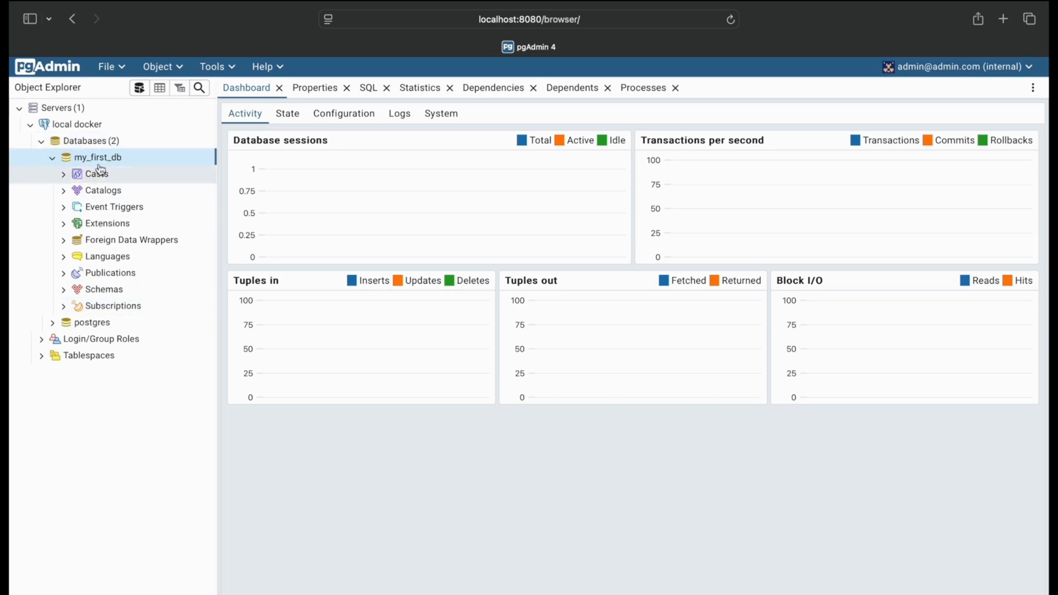
pyautogui.click(214, 66)
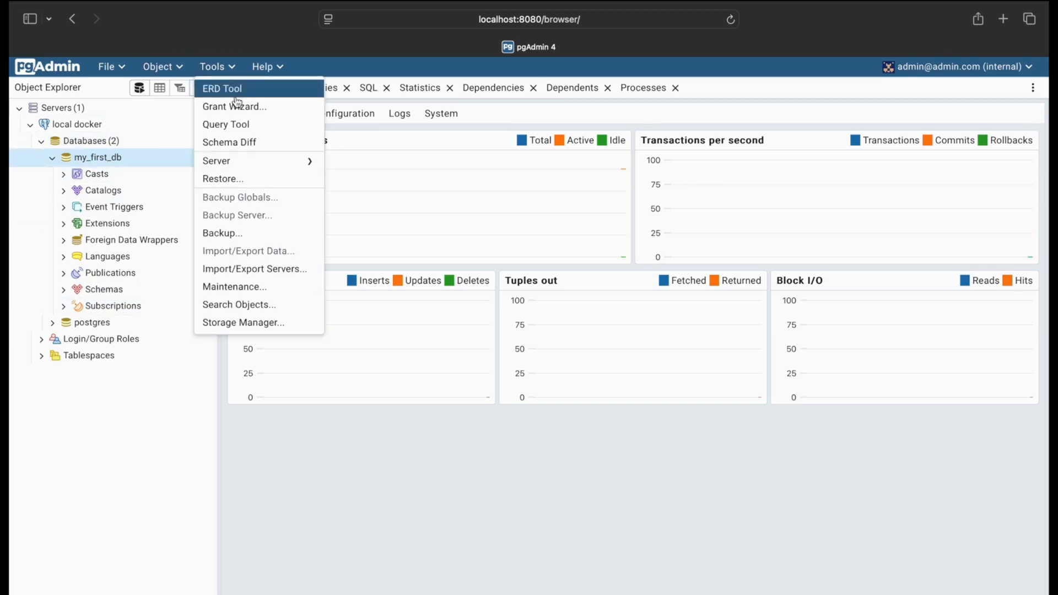
pyautogui.click(243, 128)
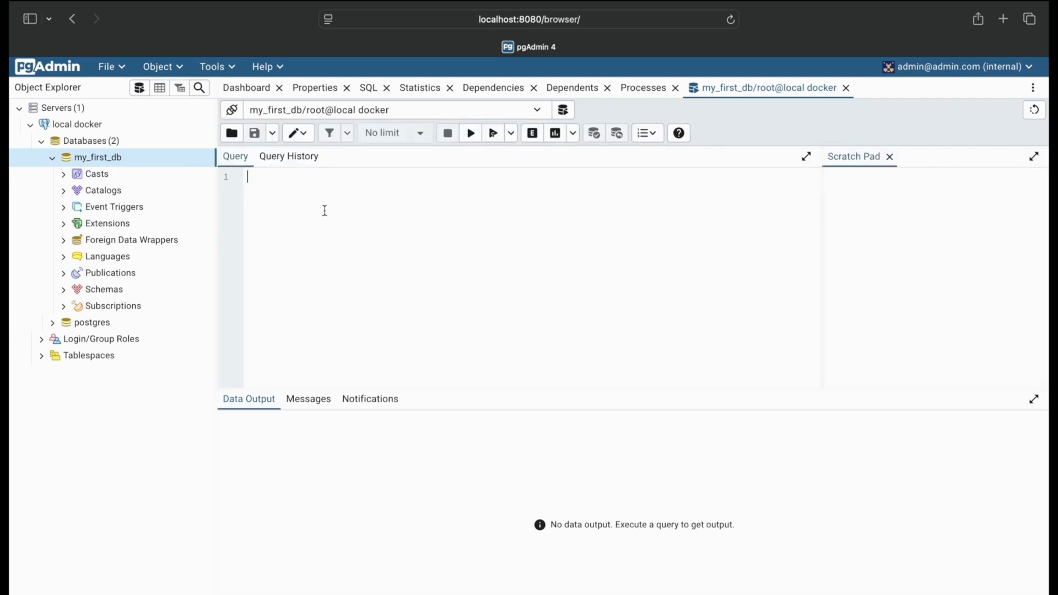
# Paste the SQL script that creates the student_score table and inserts its rows, and execute the whole script
pyautogui.hotkey('ctrl', 'v')
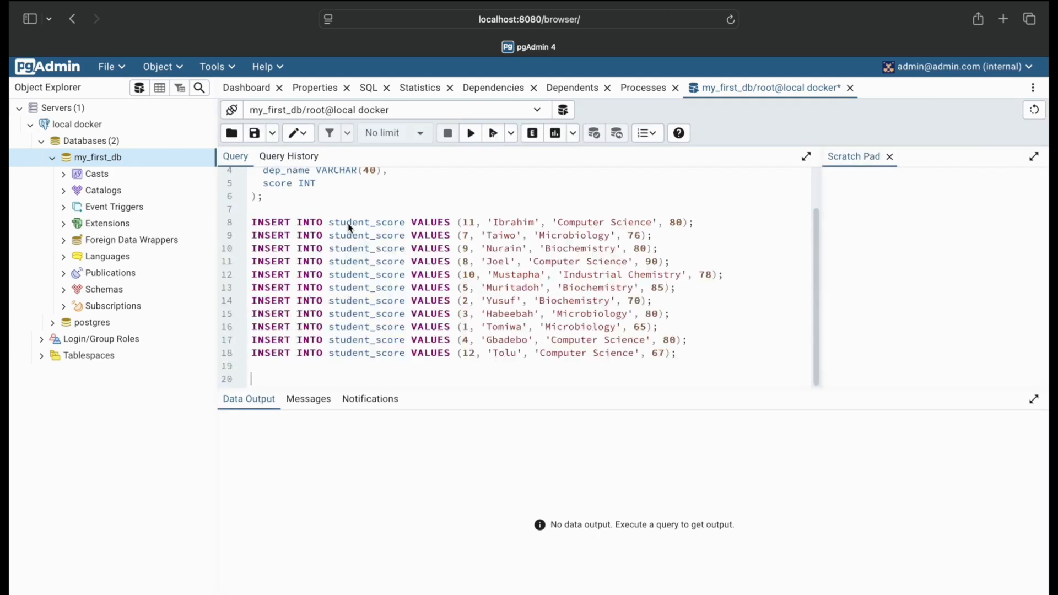
pyautogui.scroll(2, 350, 248)
pyautogui.scroll(-2, 350, 248)
pyautogui.hotkey('ctrl', 'a')
pyautogui.scroll(2, 386, 248)
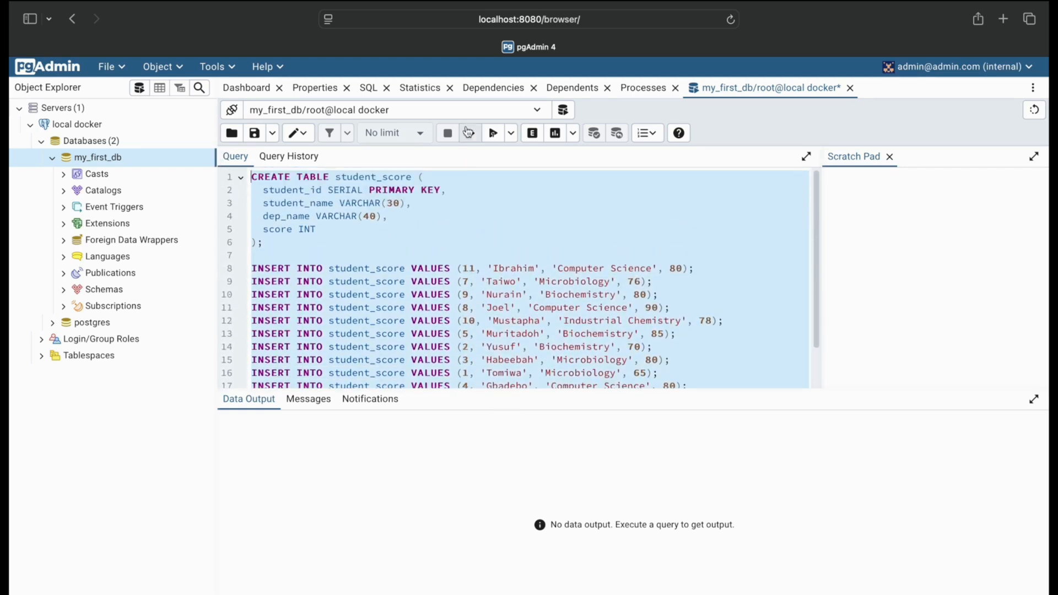
pyautogui.click(494, 135)
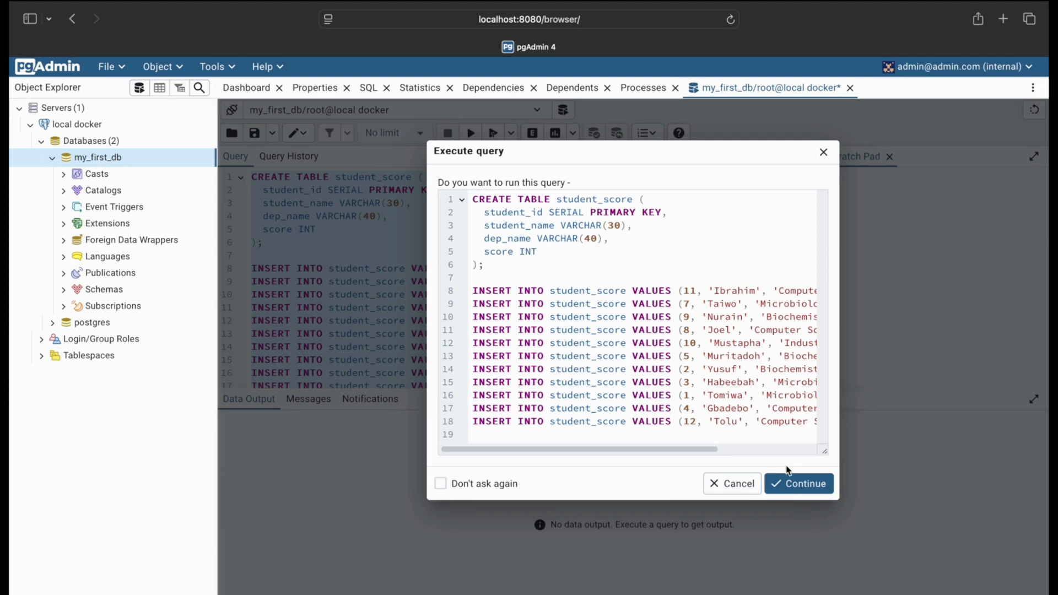
pyautogui.click(798, 483)
# Add the query SELECT * FROM student_score; below the script, run only that line, and look through the returned rows
pyautogui.scroll(-2, 481, 380)
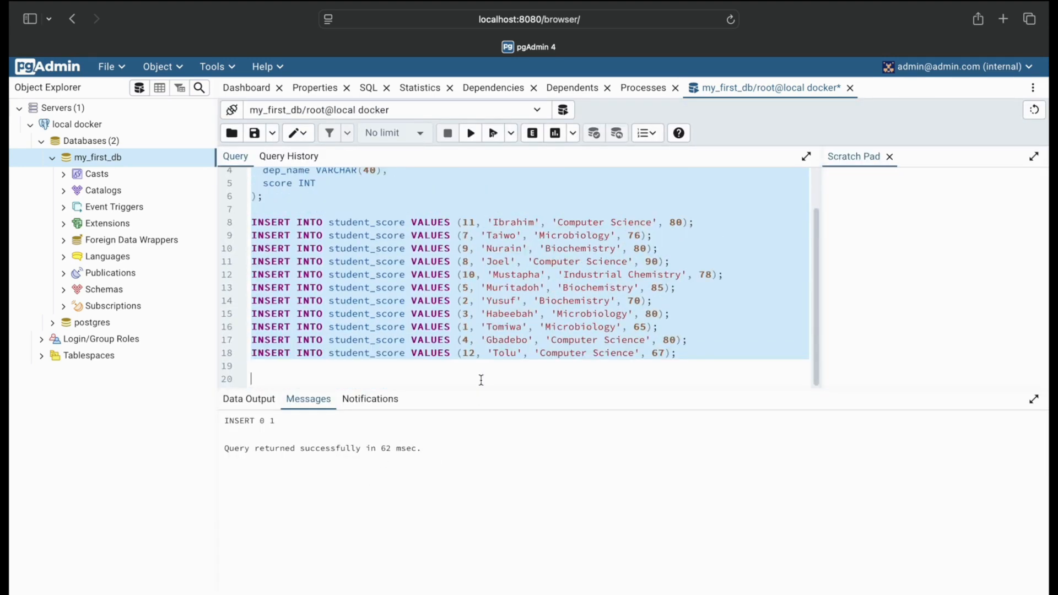
pyautogui.write('SELECT * FROM student_score;')
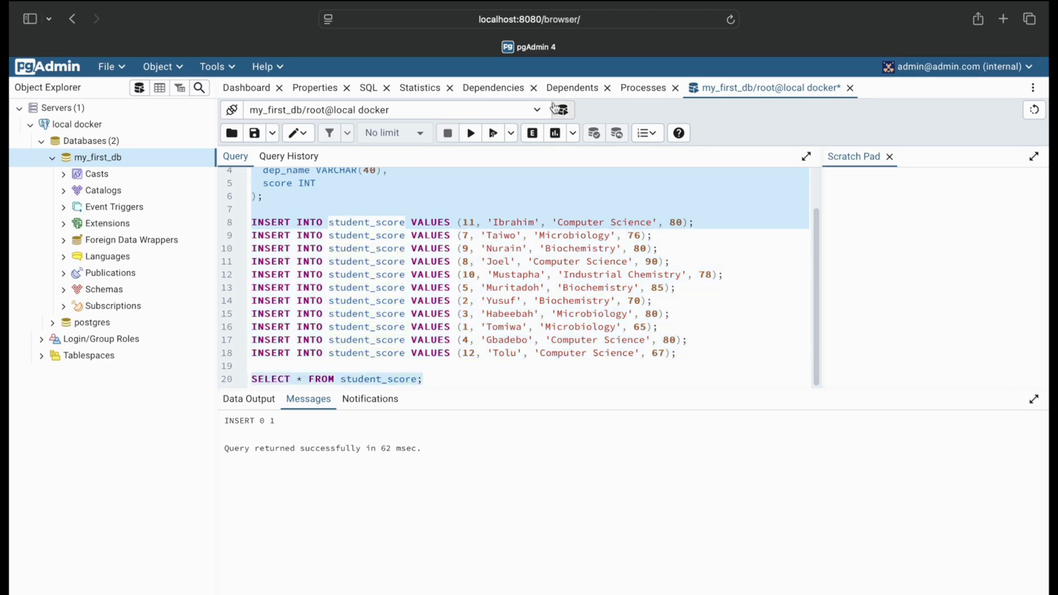
pyautogui.press('F5')
pyautogui.click(776, 237)
pyautogui.scroll(-1, 394, 523)
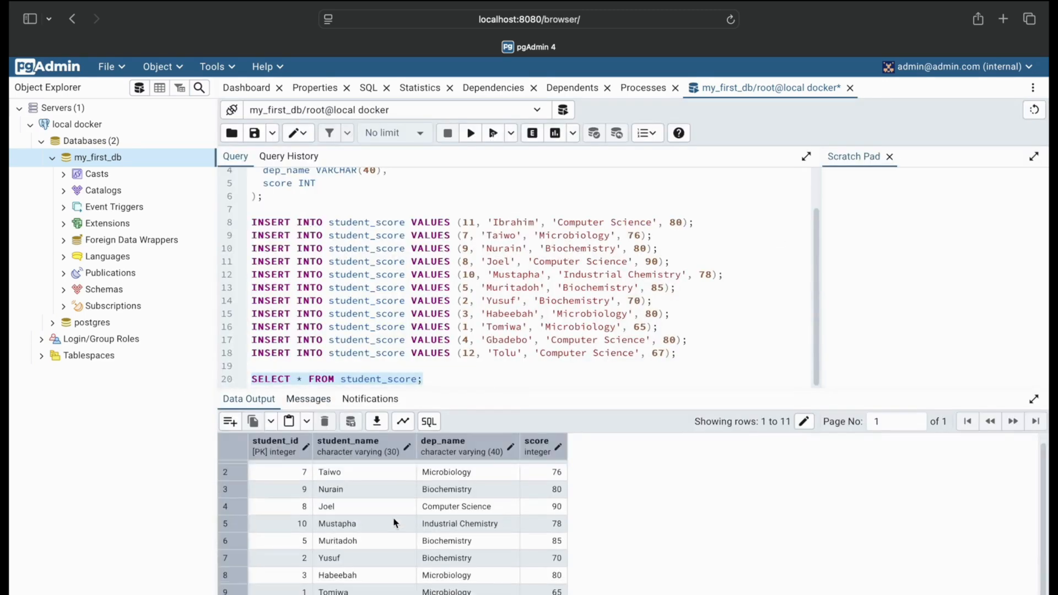
pyautogui.scroll(1, 395, 523)
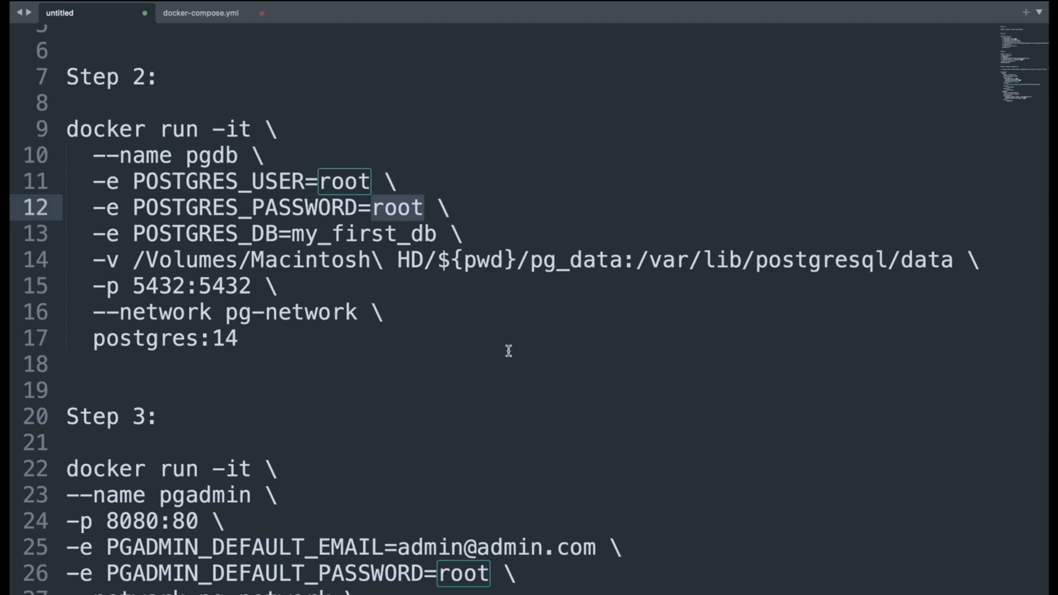
# Switch to the notes and review the network, PostgreSQL and pgAdmin commands in Steps 1 to 3
pyautogui.click(509, 351)
pyautogui.scroll(3, 509, 350)
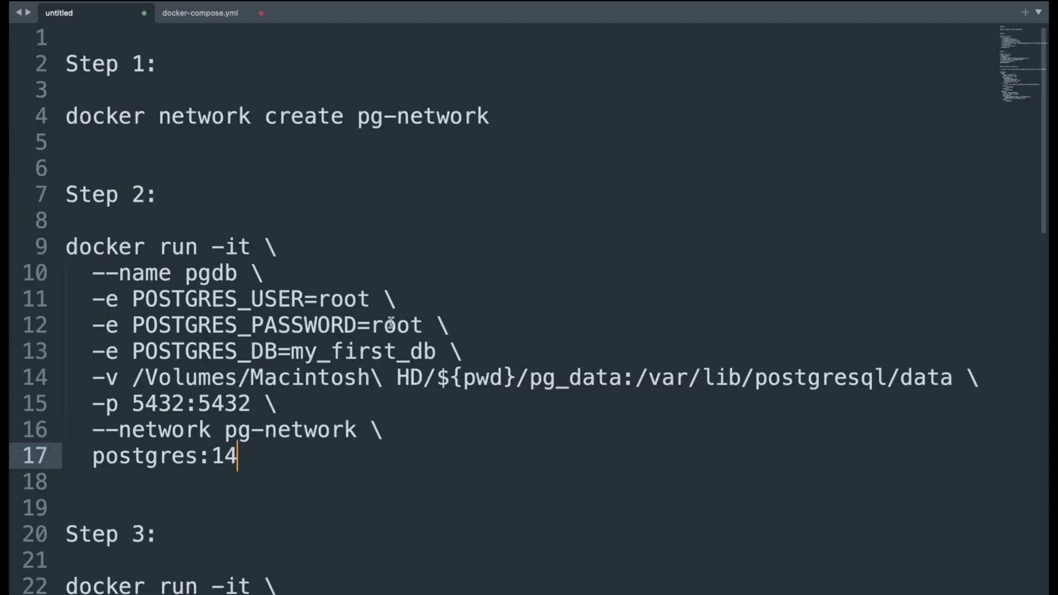
pyautogui.click(435, 116)
pyautogui.scroll(-3, 384, 361)
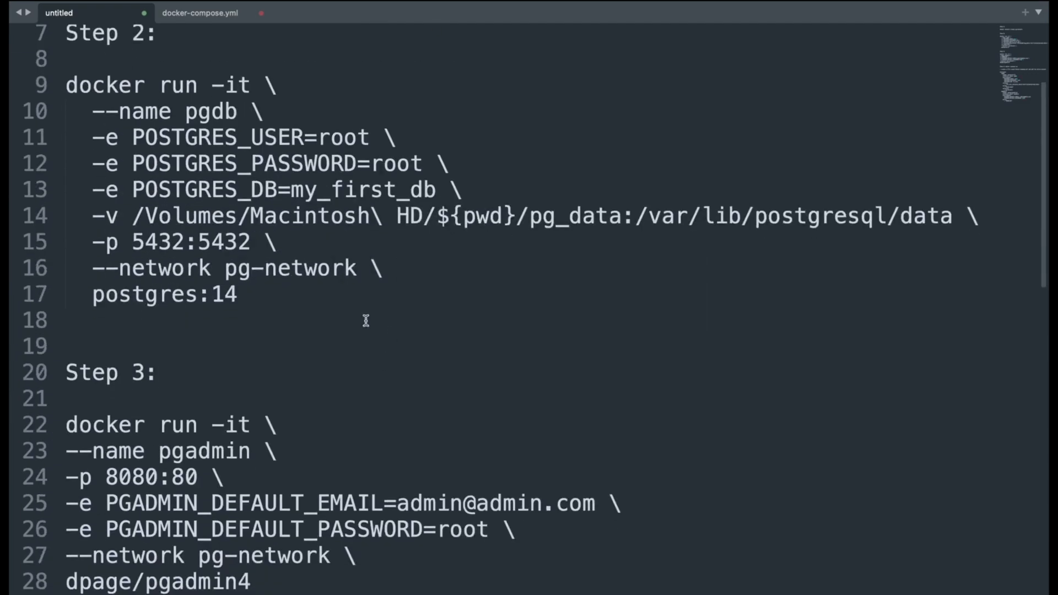
pyautogui.click(271, 296)
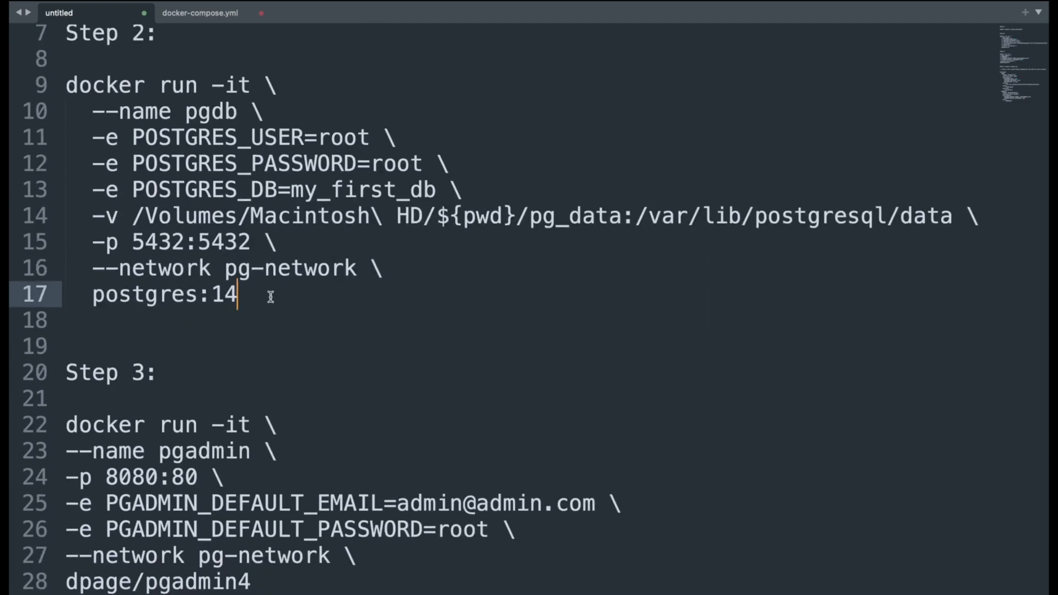
pyautogui.scroll(-3, 271, 296)
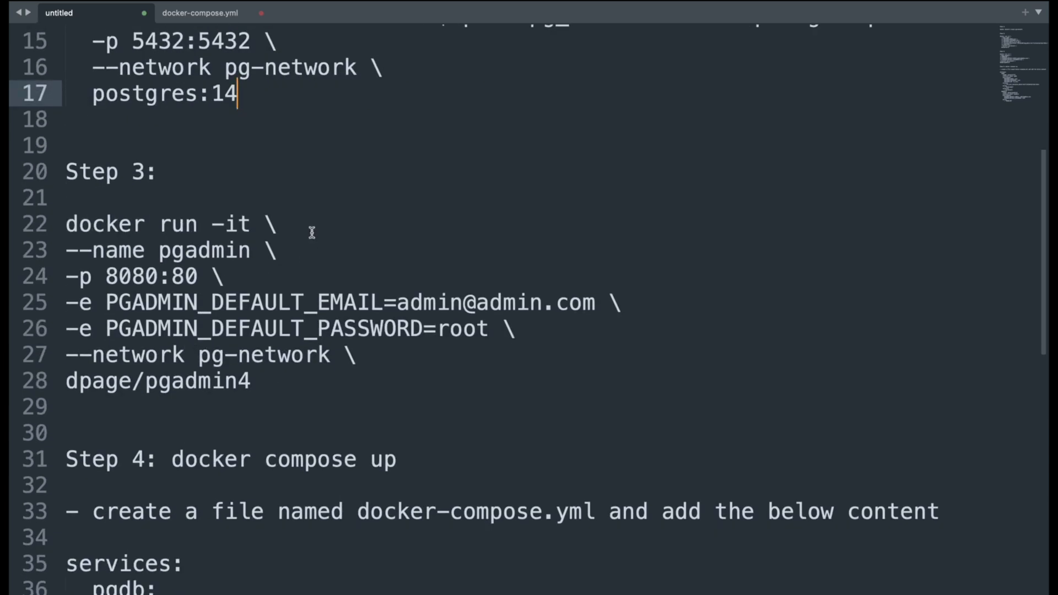
pyautogui.click(264, 252)
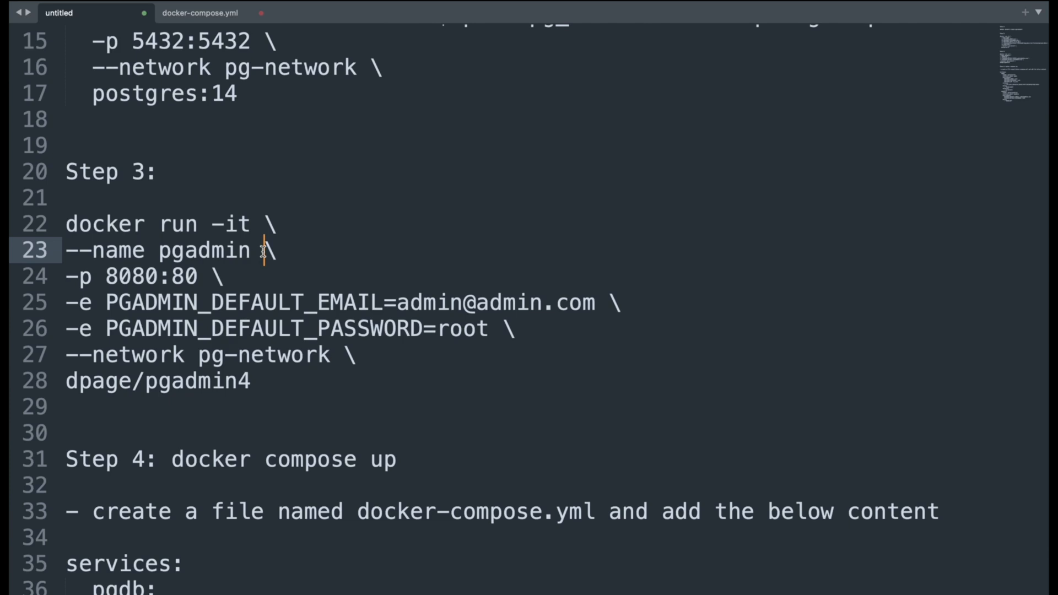
pyautogui.scroll(1, 334, 405)
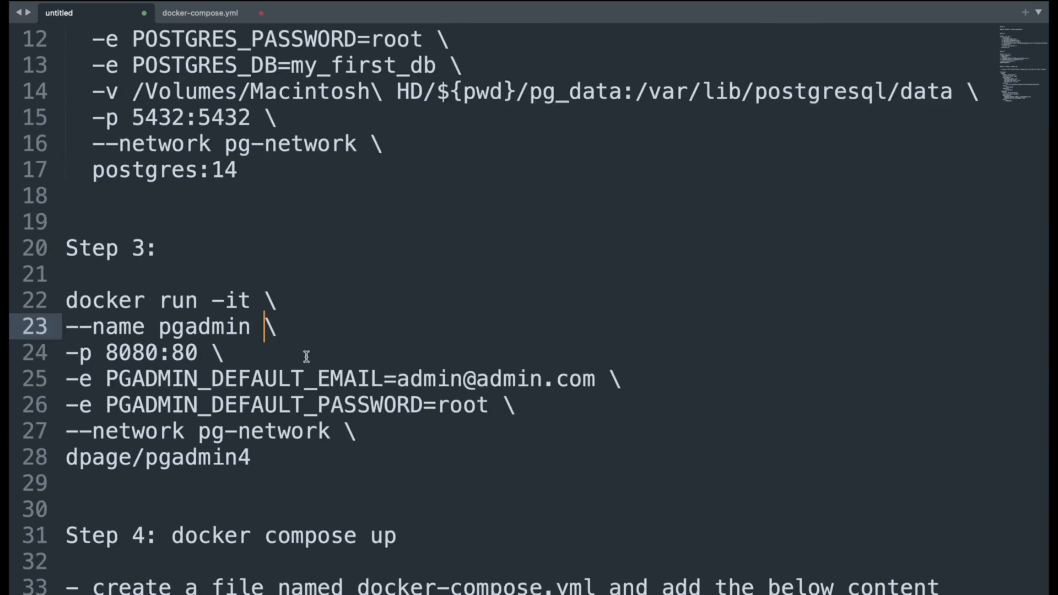
# Switch to the terminal window running the pgadmin container and stop it
pyautogui.hotkey('ctrl', 'Left')
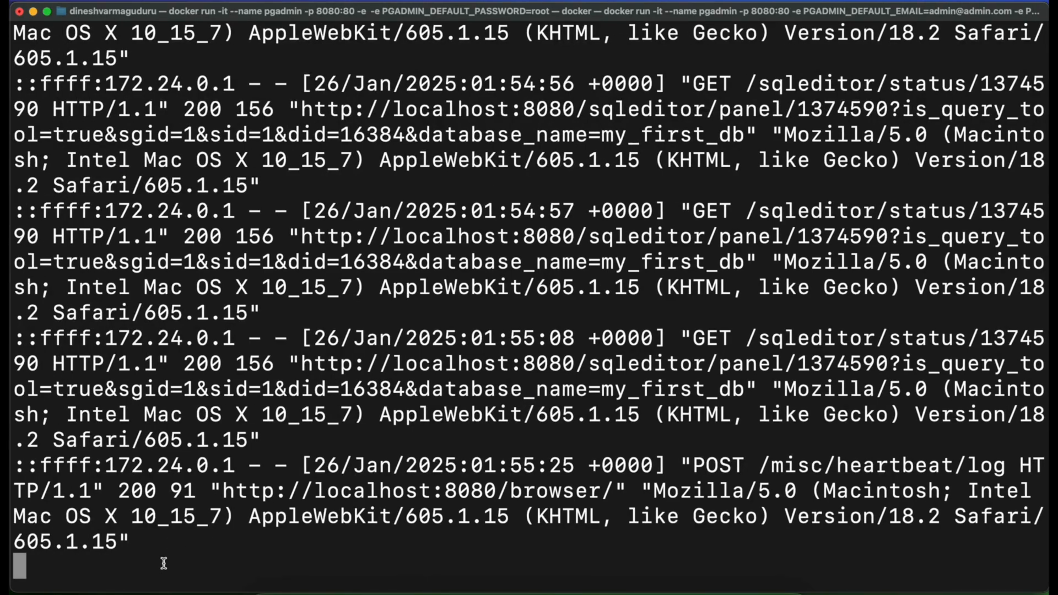
pyautogui.hotkey('ctrl', 'c')
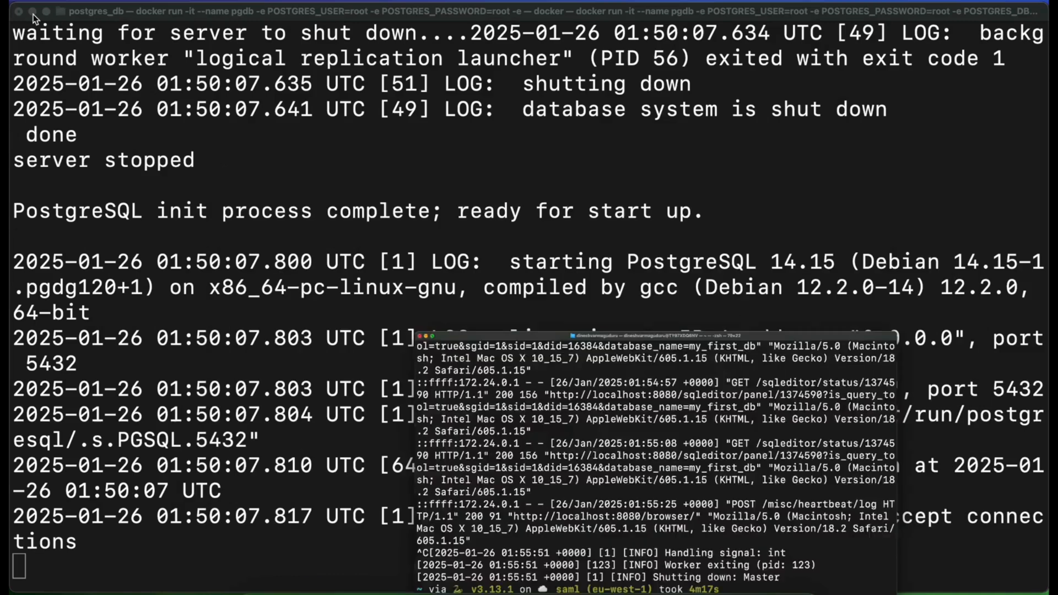
# Switch to the terminal window running the PostgreSQL container, stop it, and look over its shutdown log
pyautogui.click(34, 12)
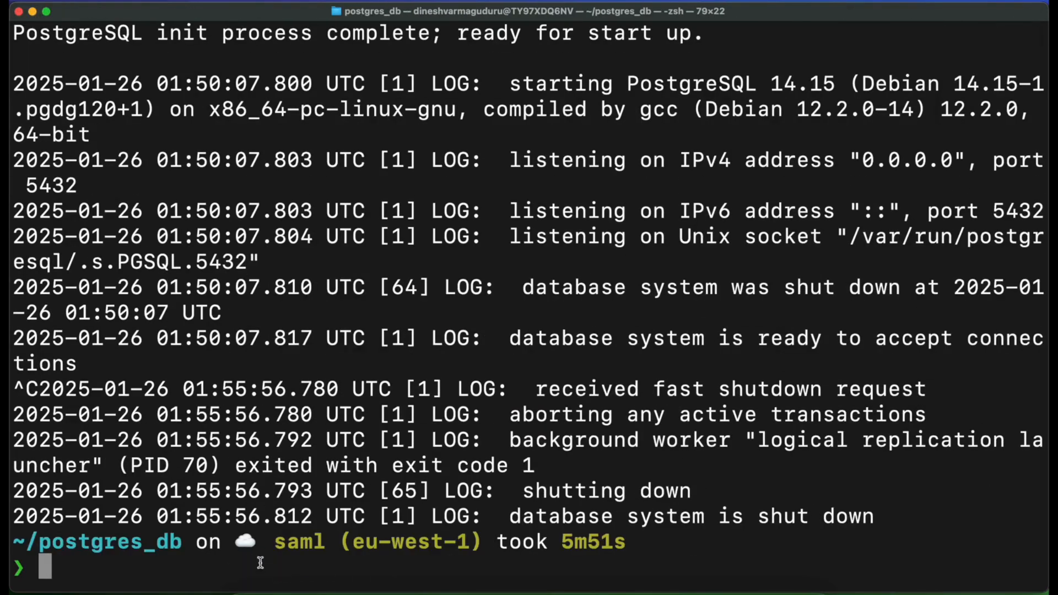
pyautogui.moveTo(196, 519); pyautogui.dragTo(25, 517)
pyautogui.click(121, 566)
pyautogui.hotkey('ctrl', 'r')
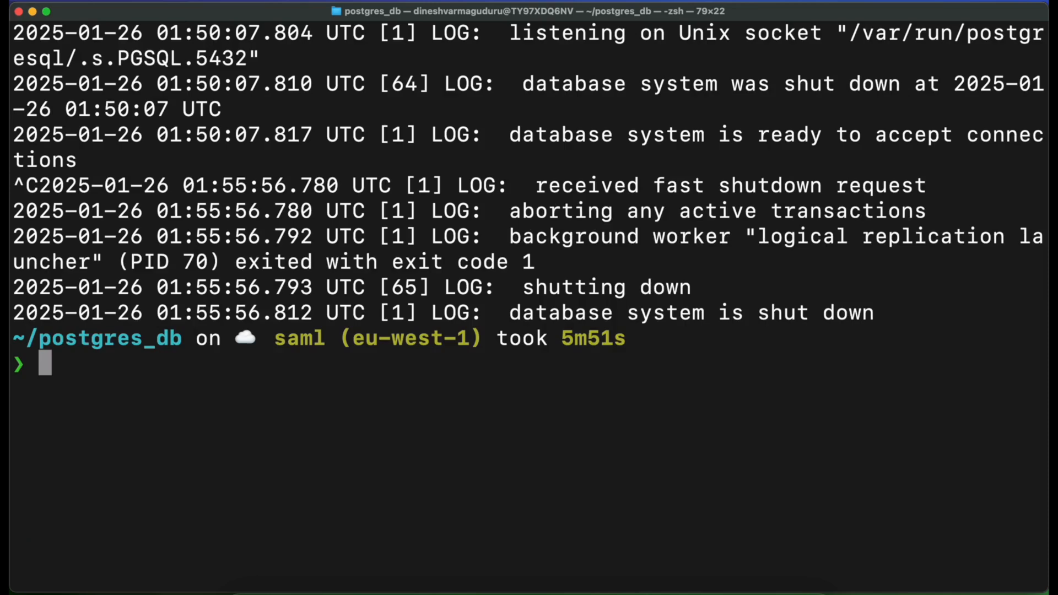
# Run docker stop pgdb pgadmin to make sure both containers are stopped
pyautogui.write('docker stop')
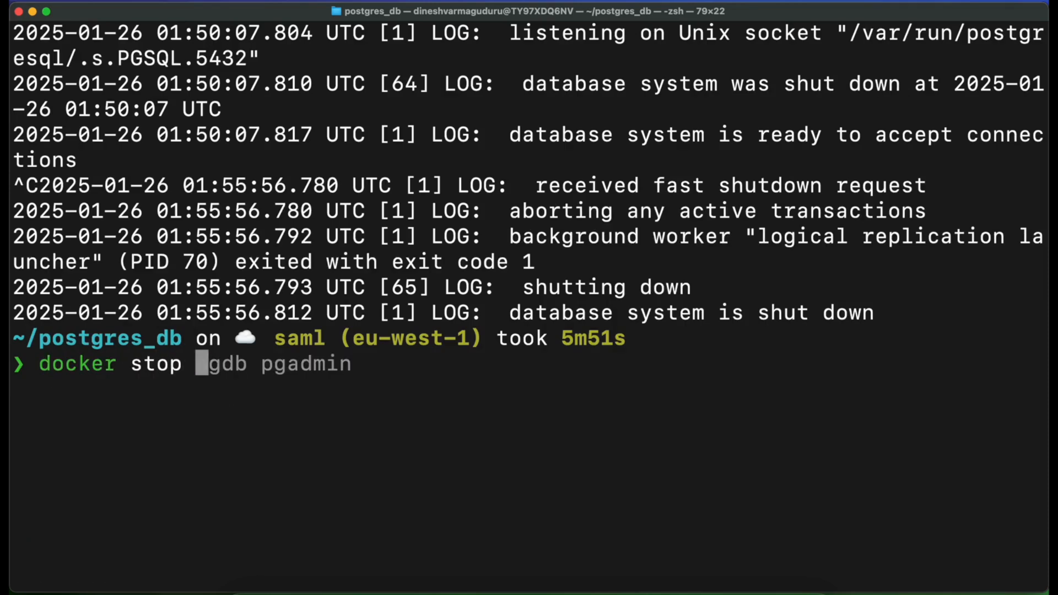
pyautogui.press('Right')
pyautogui.doubleClick(234, 363)
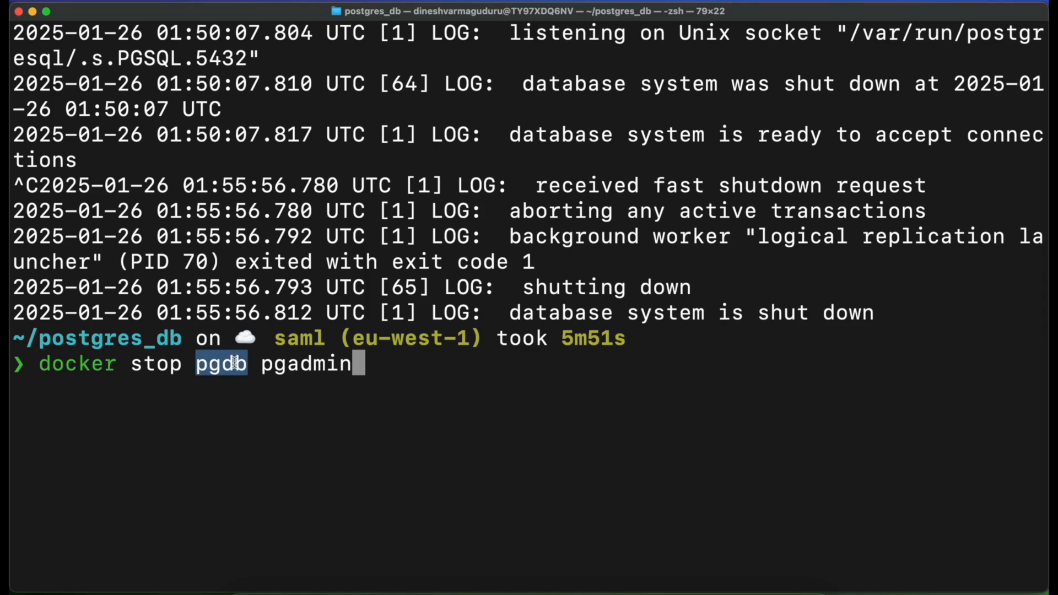
pyautogui.doubleClick(302, 364)
pyautogui.press('Return')
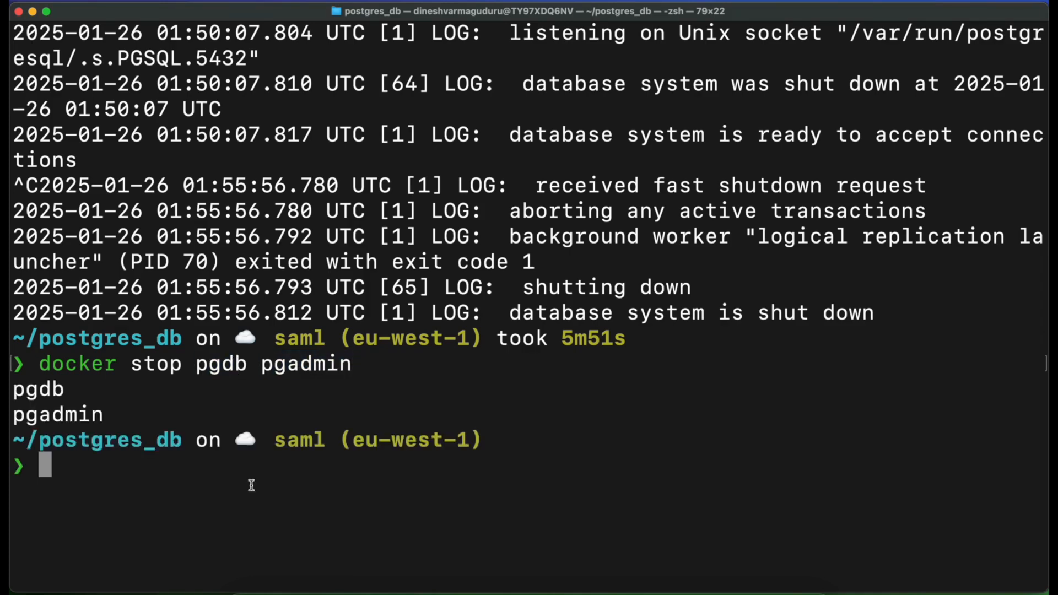
# Clear the terminal, create an empty docker-compose.yml file in the postgres_db folder, and open it with subl
pyautogui.hotkey('ctrl', 'Right')
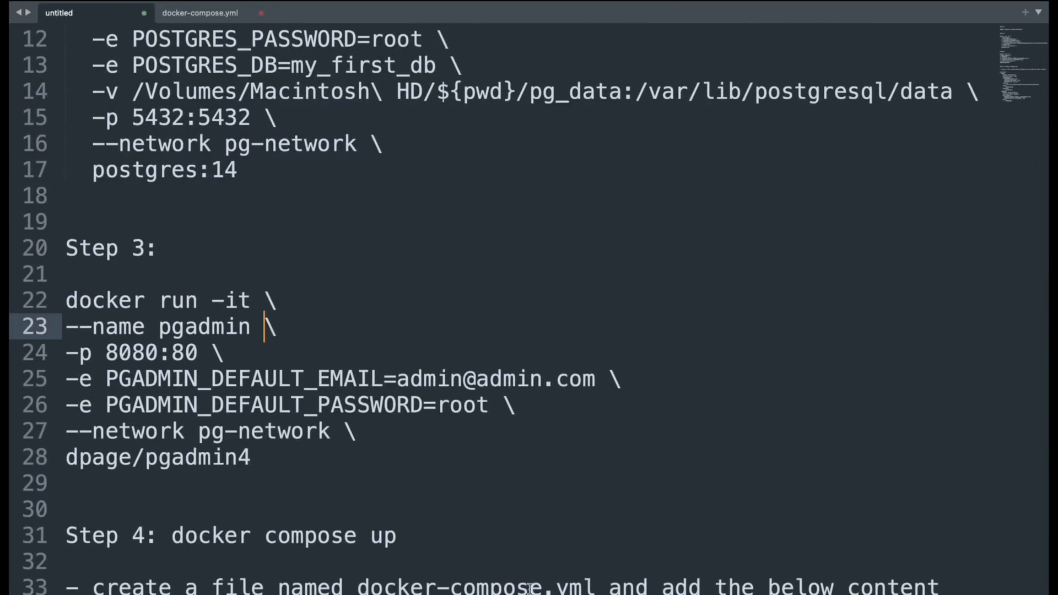
pyautogui.hotkey('ctrl', 'Left')
pyautogui.write('clear')
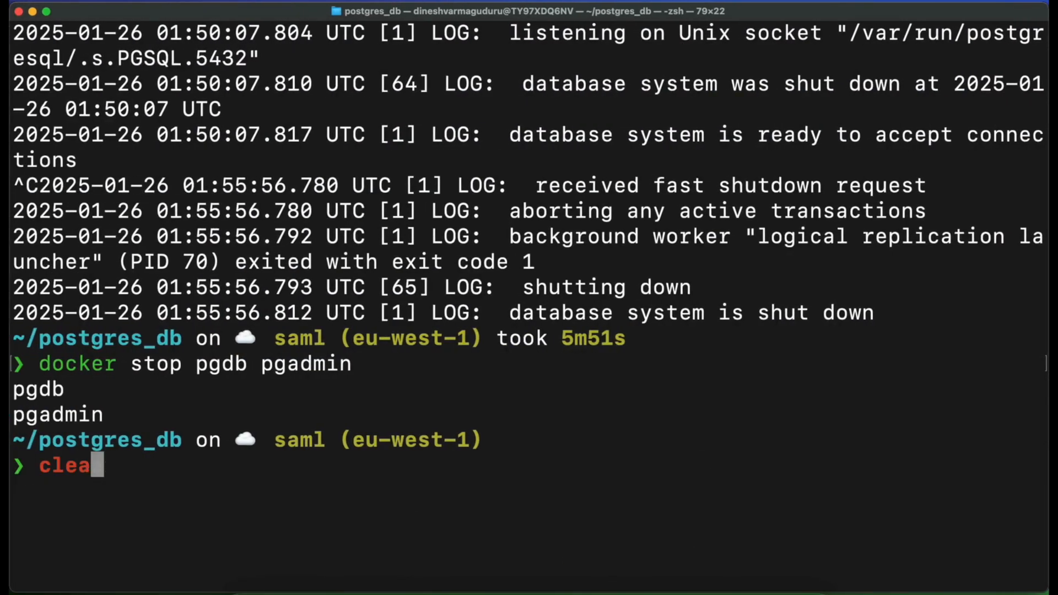
pyautogui.press('Return')
pyautogui.write('touch d')
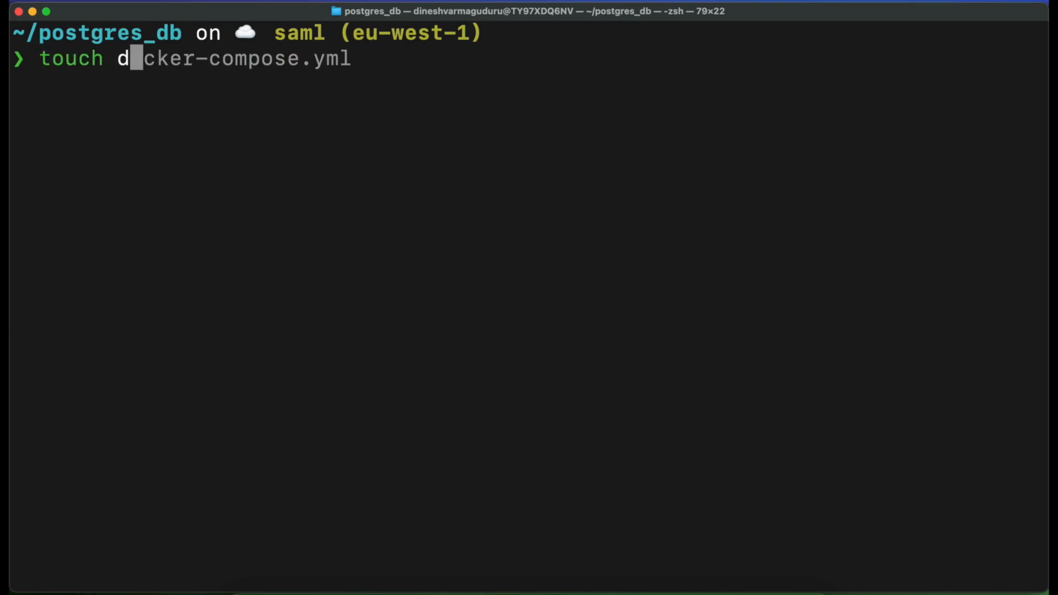
pyautogui.press('Right')
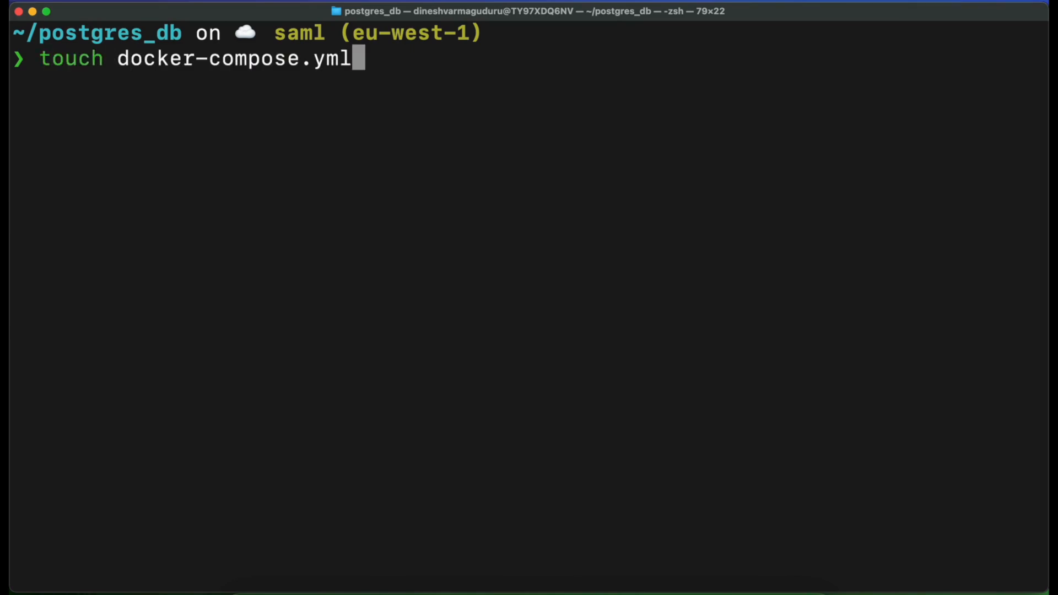
pyautogui.press('Return')
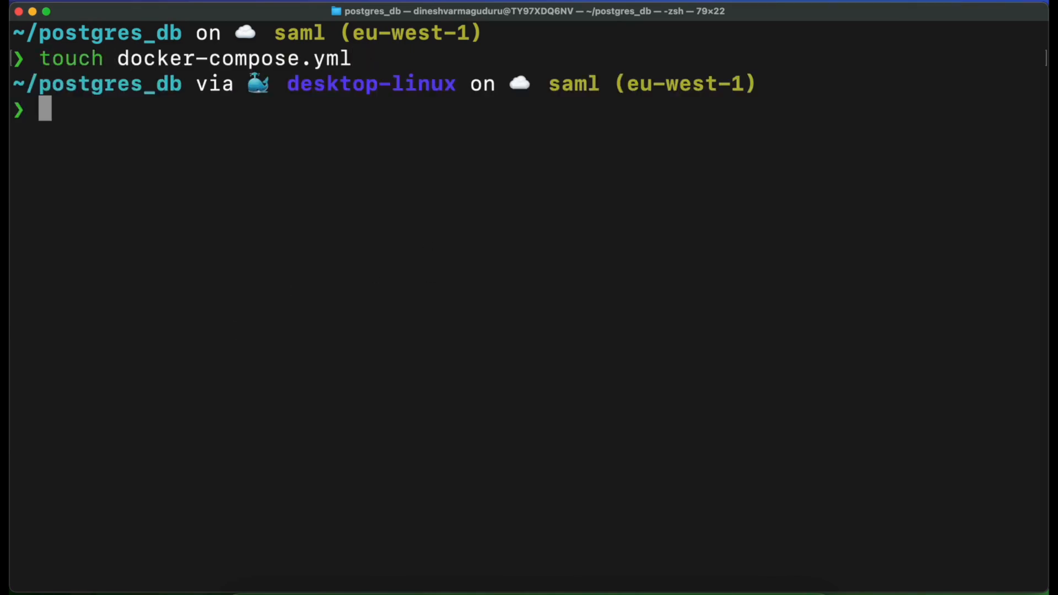
pyautogui.write('subl docker-compose.yml')
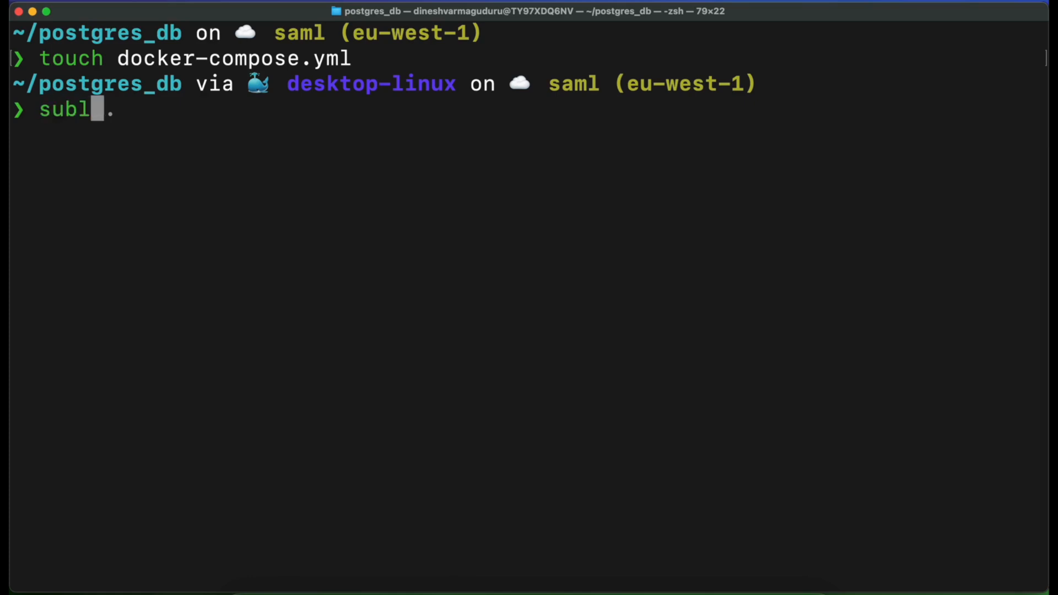
pyautogui.press('Return')
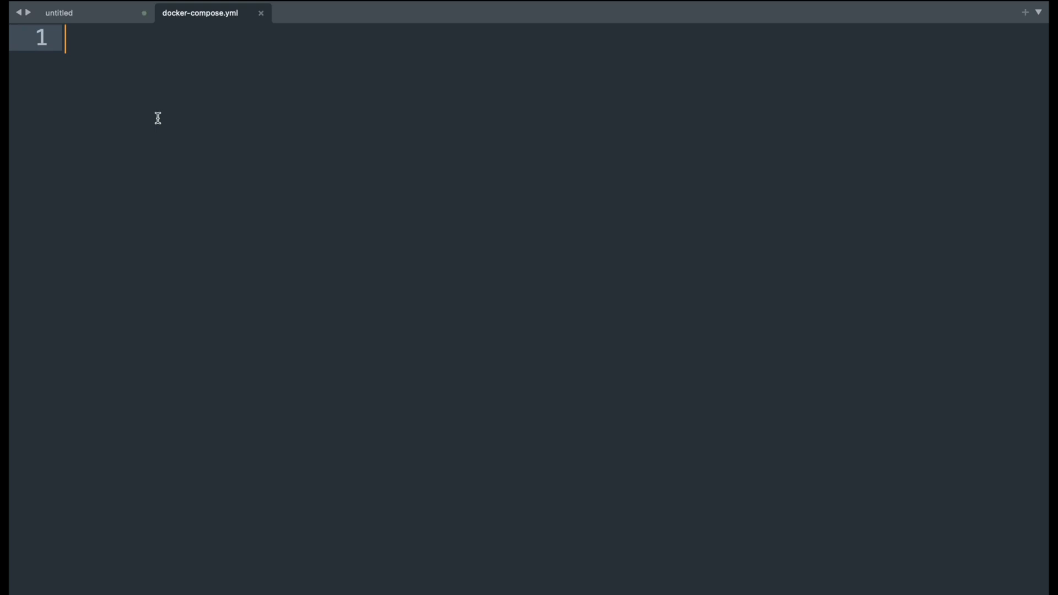
# Begin docker-compose.yml with a services: key and a nested pgdb: entry holding a dash placeholder
pyautogui.write('service')
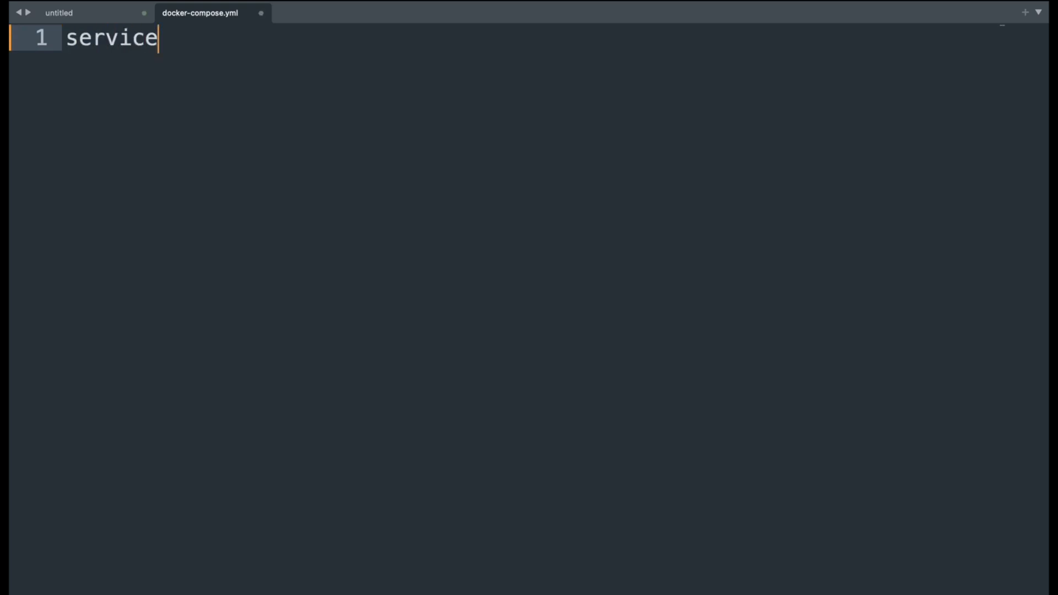
pyautogui.write('sL')
pyautogui.press('BackSpace')
pyautogui.write(':')
pyautogui.press('Return')
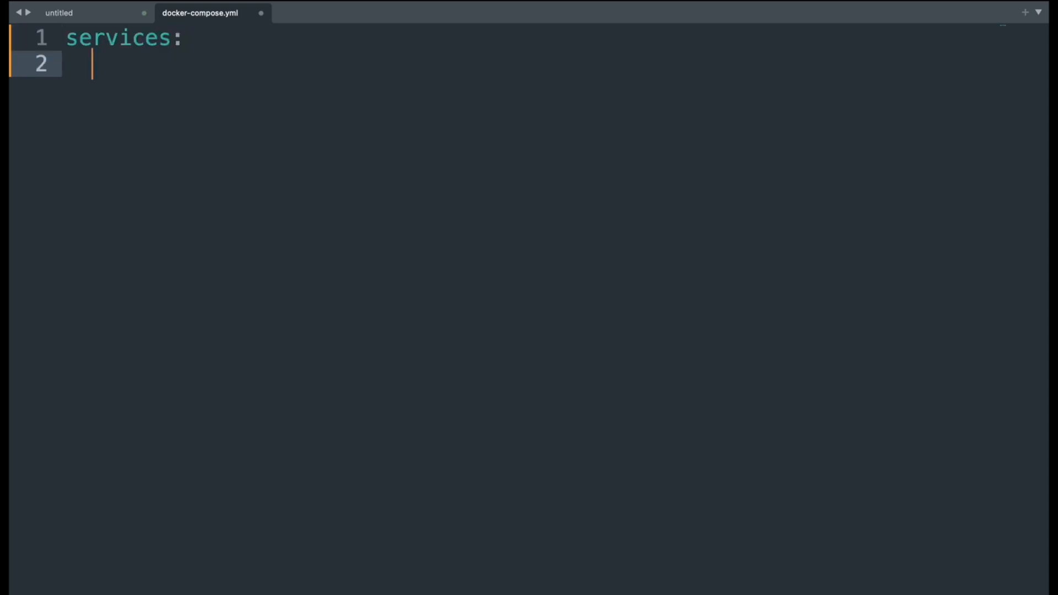
pyautogui.write('pgdb:')
pyautogui.press('Return')
pyautogui.write('-')
pyautogui.press('Return')
pyautogui.press('Return')
pyautogui.press('BackSpace')
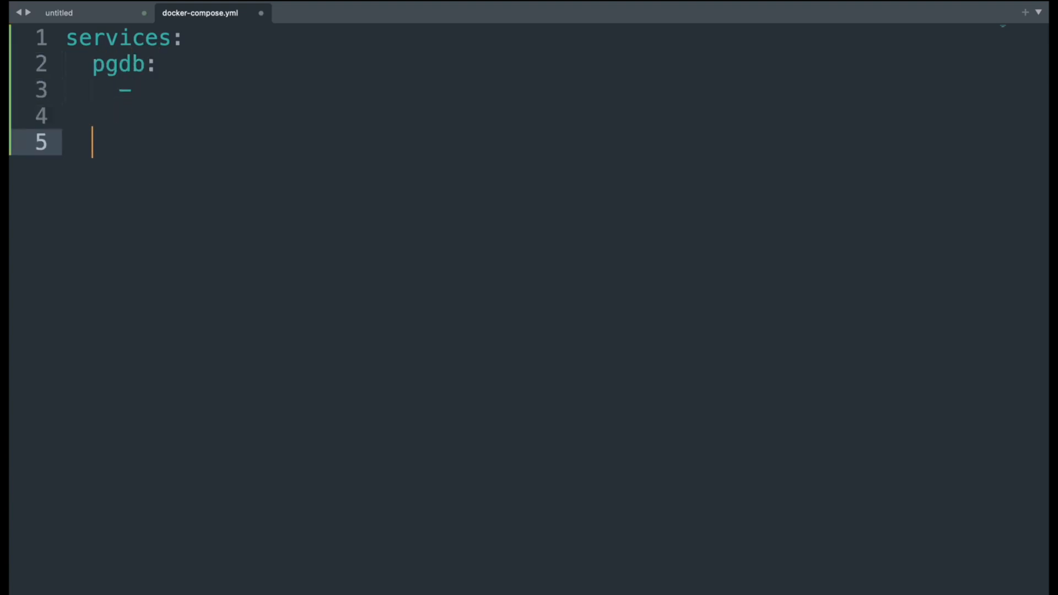
# Add a pgadmin: entry below pgdb at the same indentation, also holding a dash placeholder
pyautogui.write('pgadmin:')
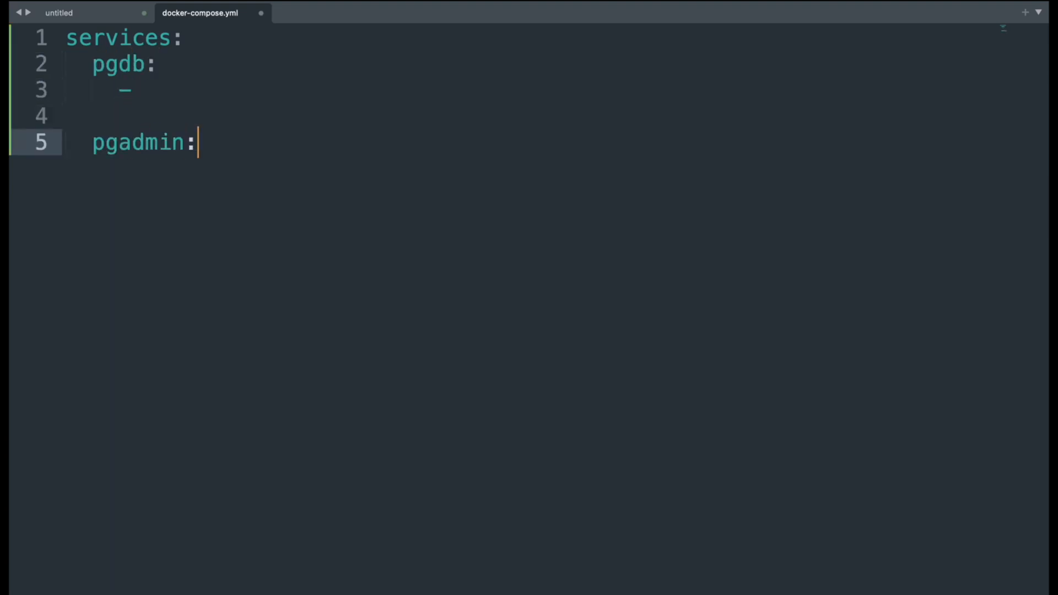
pyautogui.press('Return')
pyautogui.write('-')
pyautogui.click(130, 87)
pyautogui.click(152, 166)
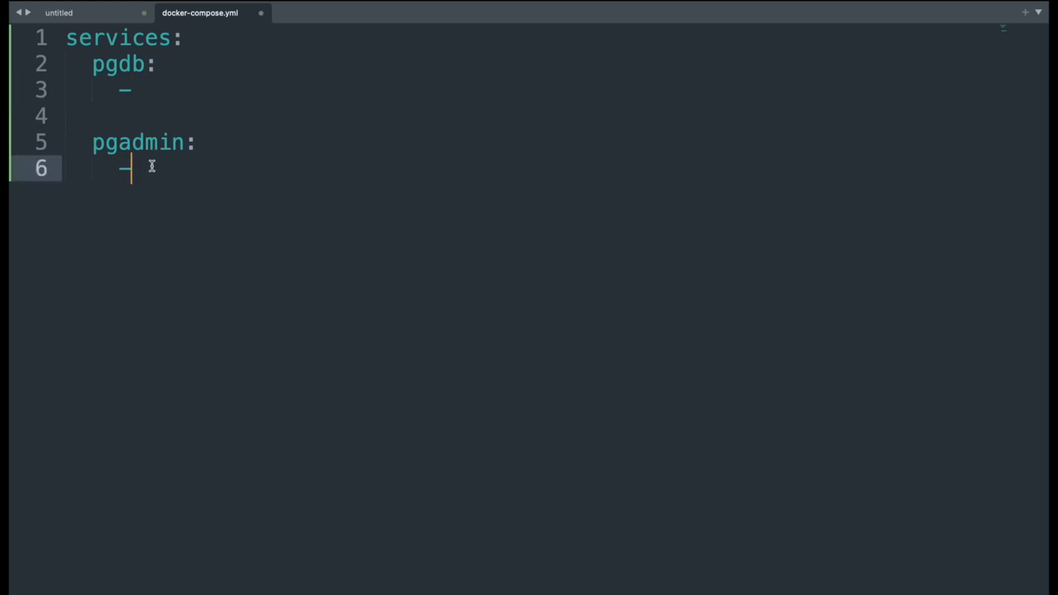
pyautogui.moveTo(118, 86); pyautogui.dragTo(161, 110)
pyautogui.click(169, 161)
pyautogui.moveTo(119, 167); pyautogui.dragTo(180, 210)
pyautogui.click(171, 160)
# Replace the pgdb placeholder with the image, container name, environment (including the POSTGRES_PASSWORD), volumes and ports lines copied from Step 4 of the notes
pyautogui.click(113, 12)
pyautogui.moveTo(322, 454); pyautogui.dragTo(52, 220)
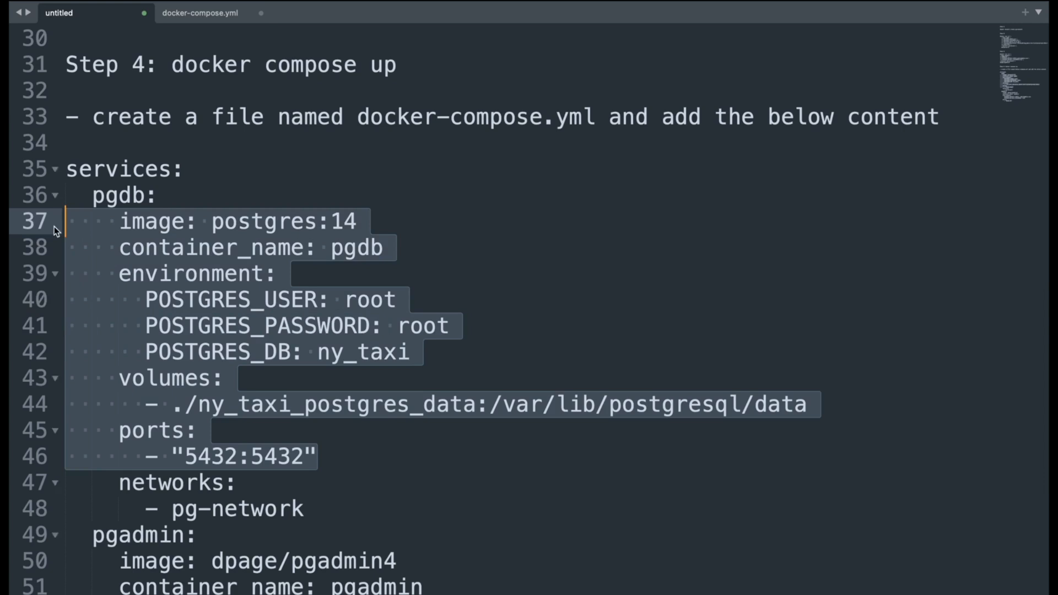
pyautogui.click(201, 16)
pyautogui.click(173, 90)
pyautogui.press('BackSpace')
pyautogui.press('BackSpace')
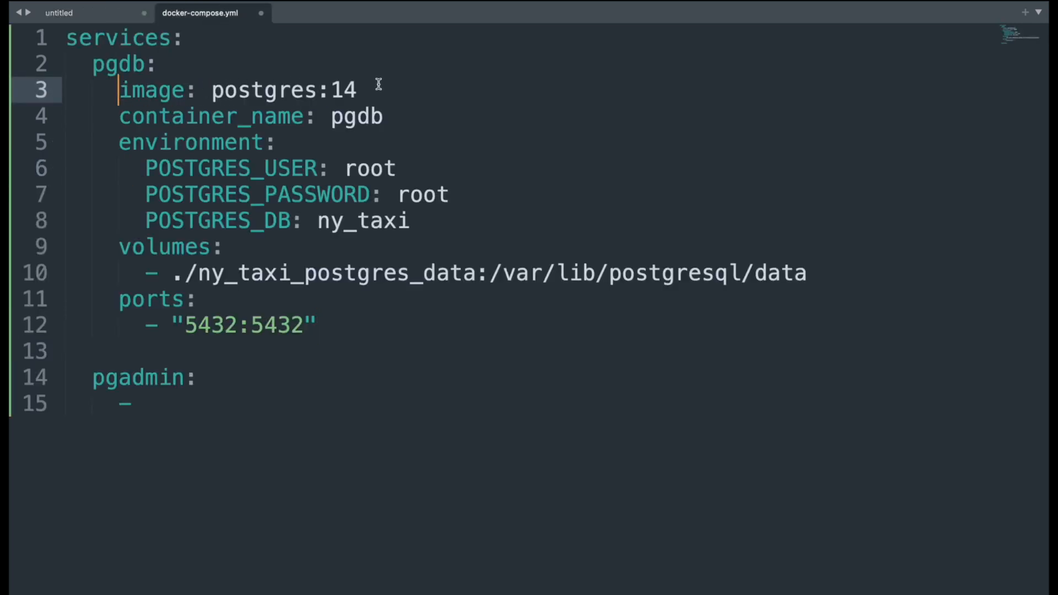
# Check the pgdb image and container name, and set POSTGRES_DB to my_first_db
pyautogui.moveTo(409, 82); pyautogui.dragTo(118, 88)
pyautogui.click(371, 110)
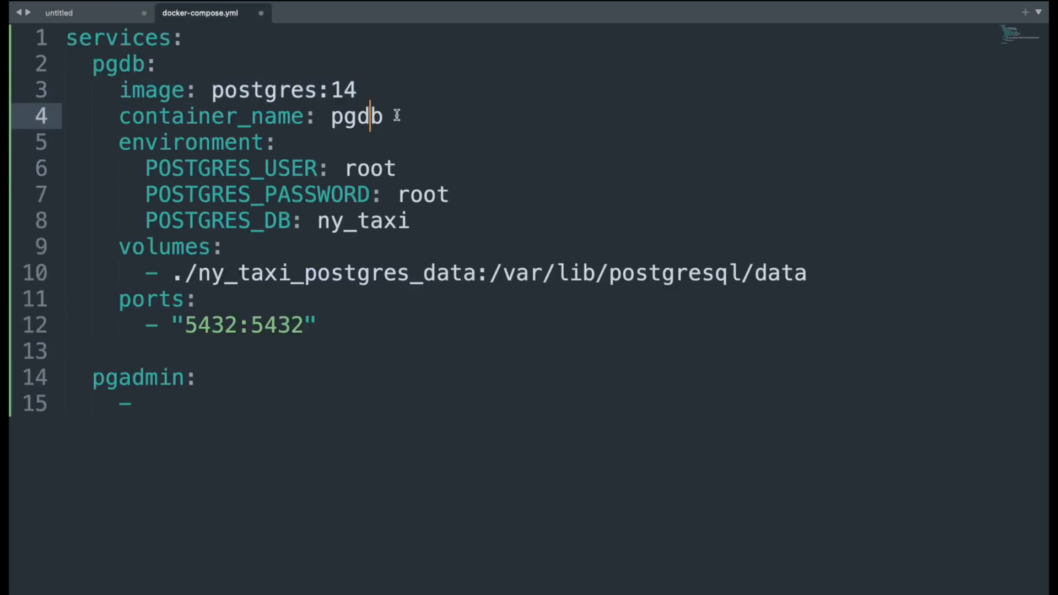
pyautogui.moveTo(397, 115); pyautogui.dragTo(334, 118)
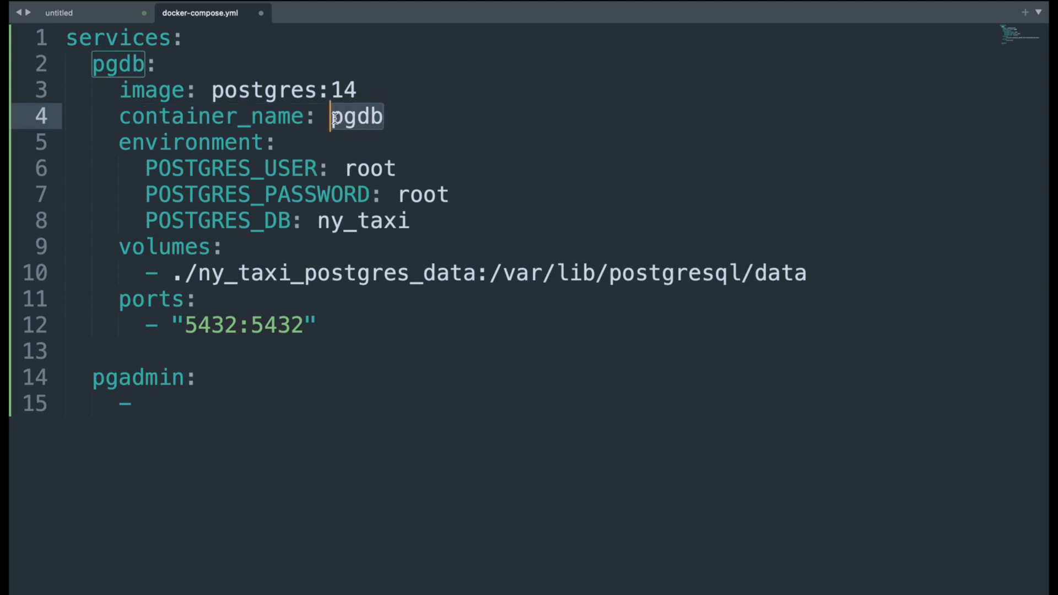
pyautogui.click(335, 118)
pyautogui.doubleClick(373, 222)
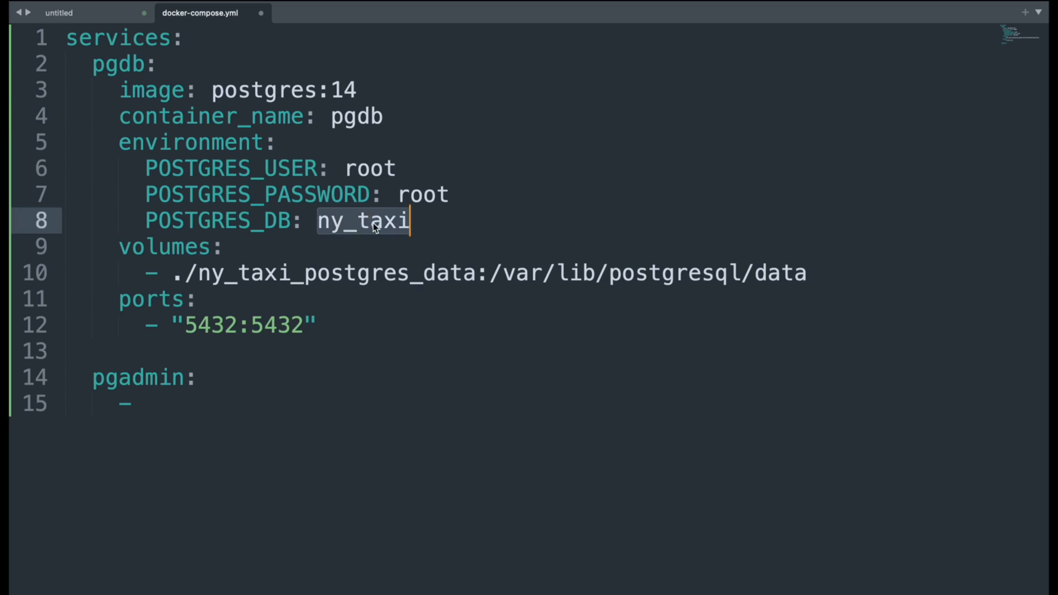
pyautogui.write('my_first_db')
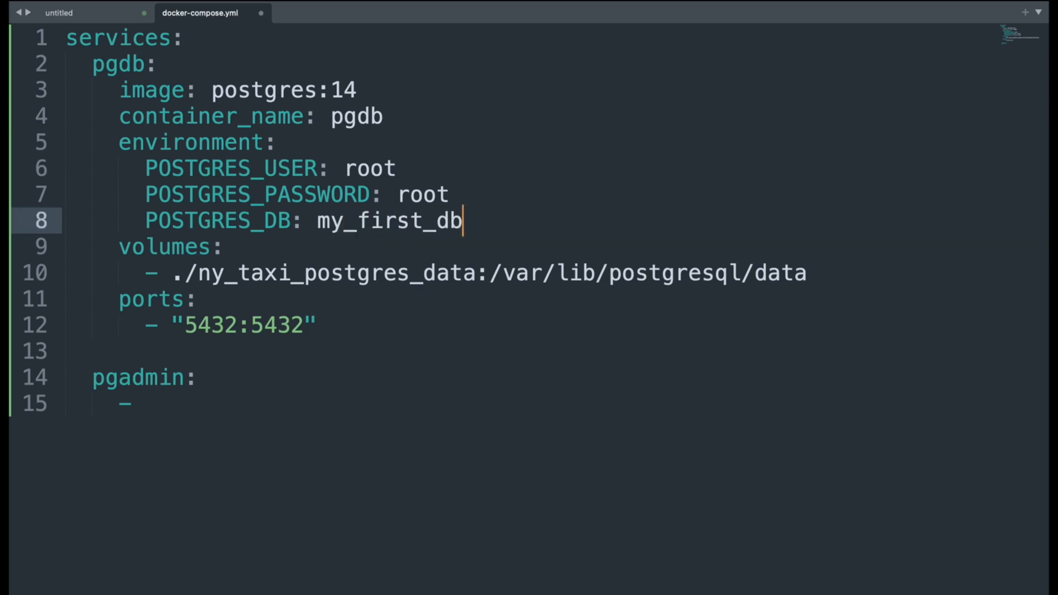
# Change the pgdb volume's host folder to pg_data and check the credentials and port mapping
pyautogui.doubleClick(364, 169)
pyautogui.click(407, 190)
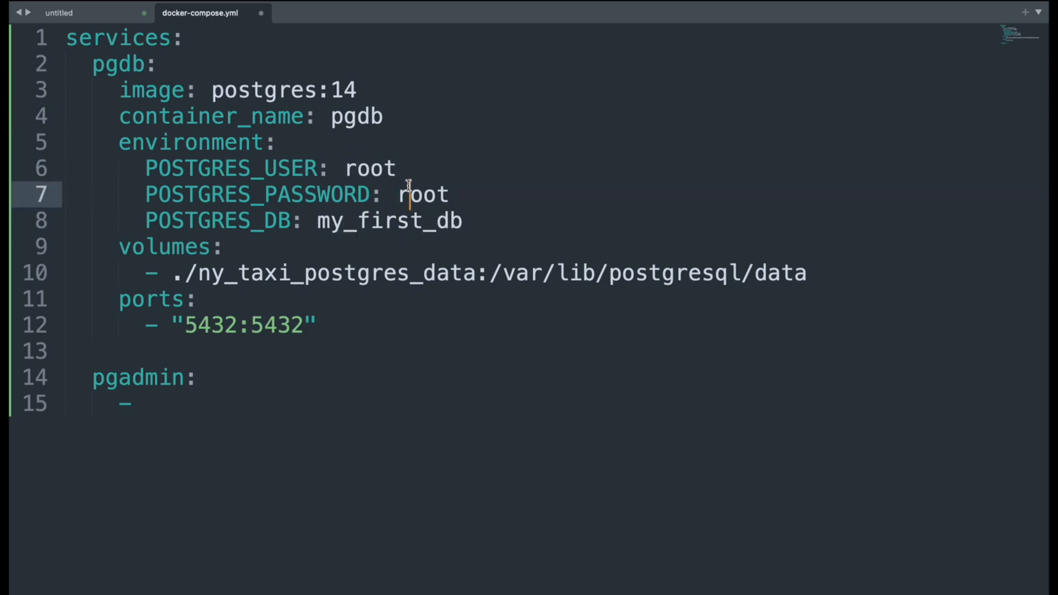
pyautogui.click(409, 216)
pyautogui.doubleClick(341, 273)
pyautogui.write('pg_data')
pyautogui.moveTo(634, 267); pyautogui.dragTo(176, 272)
pyautogui.click(213, 312)
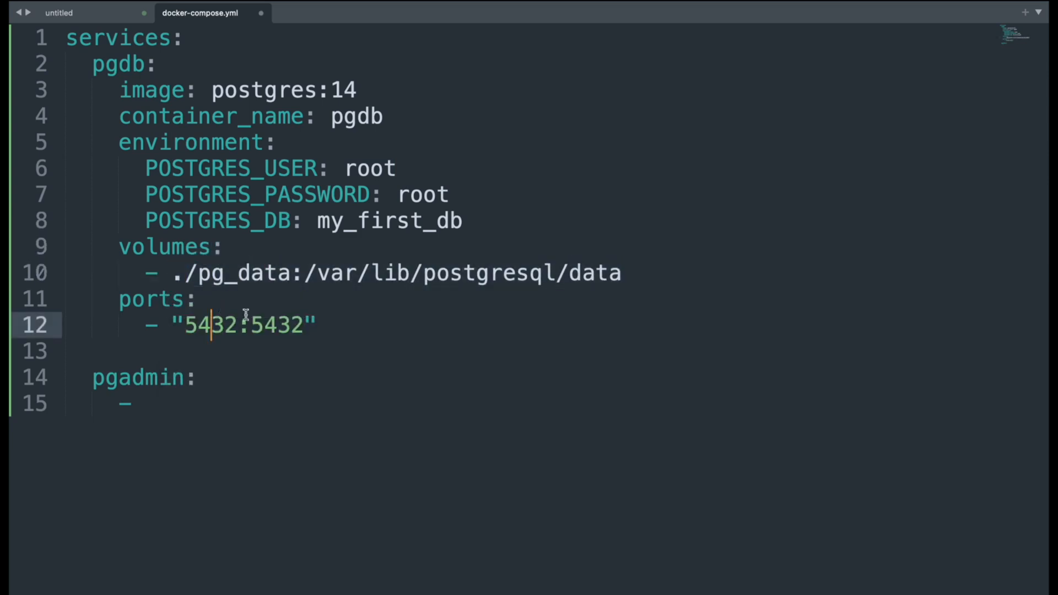
pyautogui.moveTo(329, 326); pyautogui.dragTo(160, 326)
# Replace the pgadmin placeholder with the image, container name, environment (default e-mail and password) and ports lines copied from the notes
pyautogui.click(169, 404)
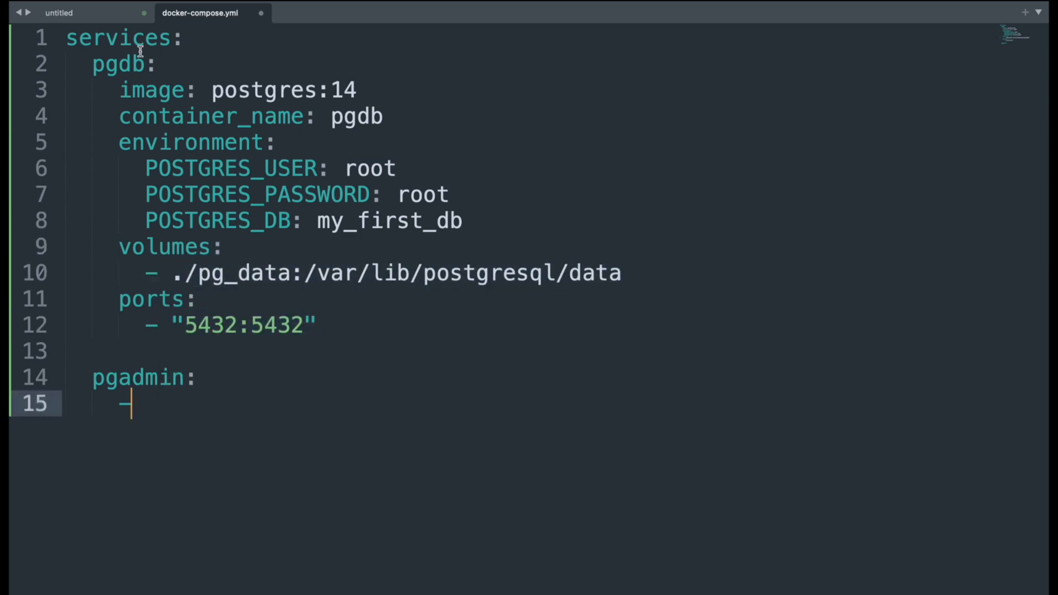
pyautogui.press('super+alt+Left')
pyautogui.scroll(-5, 248, 243)
pyautogui.moveTo(295, 419); pyautogui.dragTo(120, 271)
pyautogui.press('super+c')
pyautogui.click(199, 20)
pyautogui.press('super+v')
pyautogui.moveTo(397, 404); pyautogui.dragTo(130, 408)
pyautogui.click(251, 430)
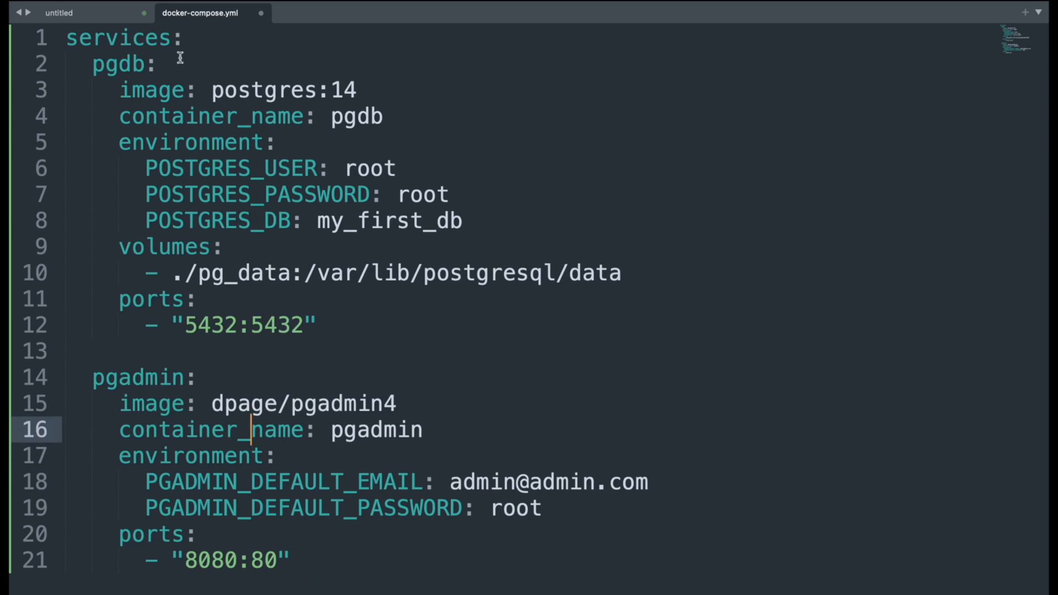
# Review the --network pg-network option in the notes' docker run commands and compare it with docker-compose.yml
pyautogui.click(80, 13)
pyautogui.scroll(10, 344, 301)
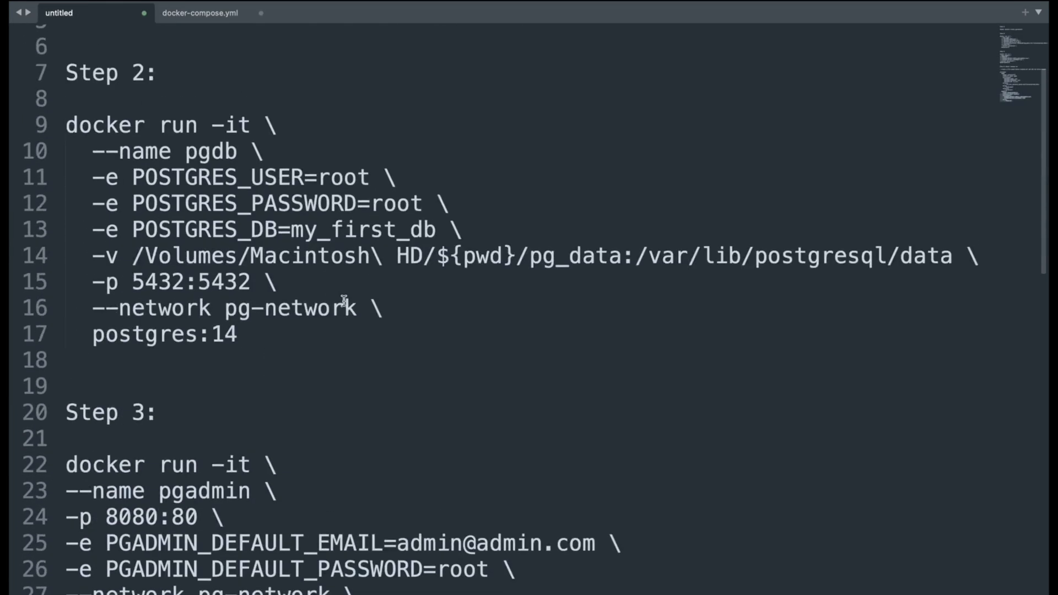
pyautogui.scroll(-2, 344, 301)
pyautogui.moveTo(357, 555); pyautogui.dragTo(66, 554)
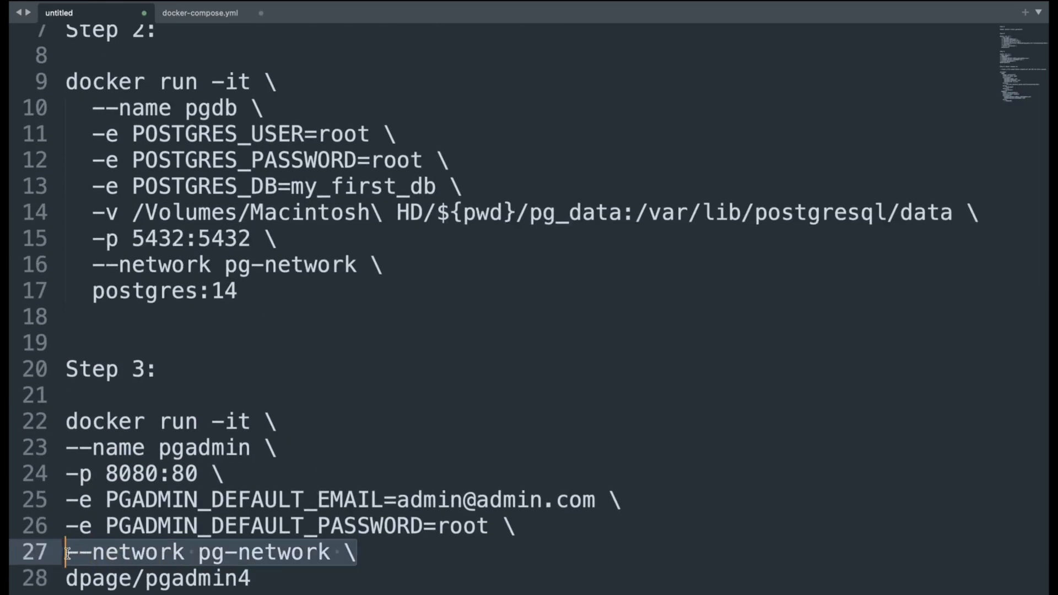
pyautogui.click(201, 13)
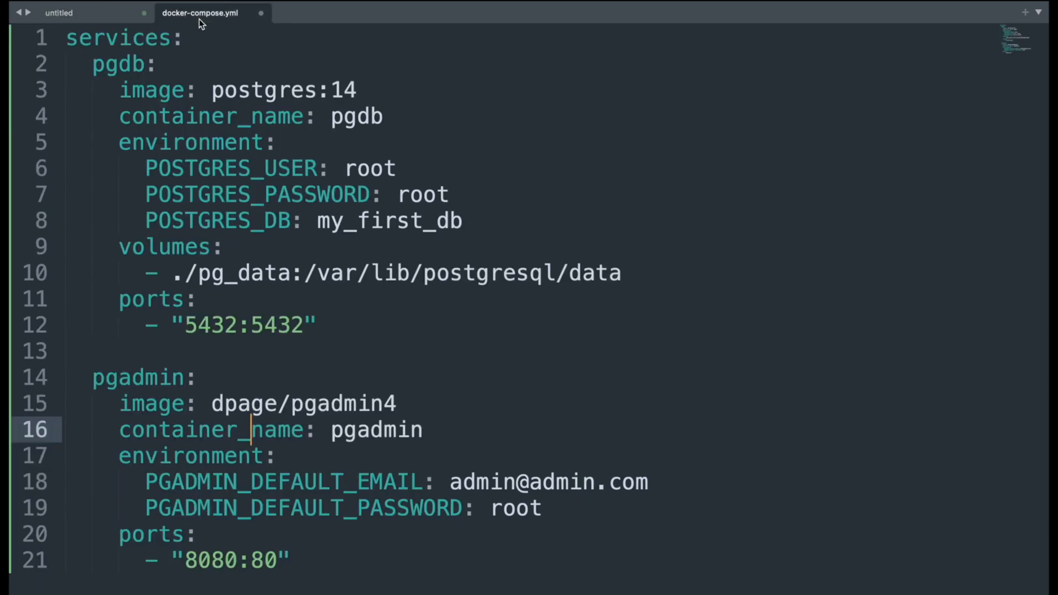
pyautogui.click(409, 348)
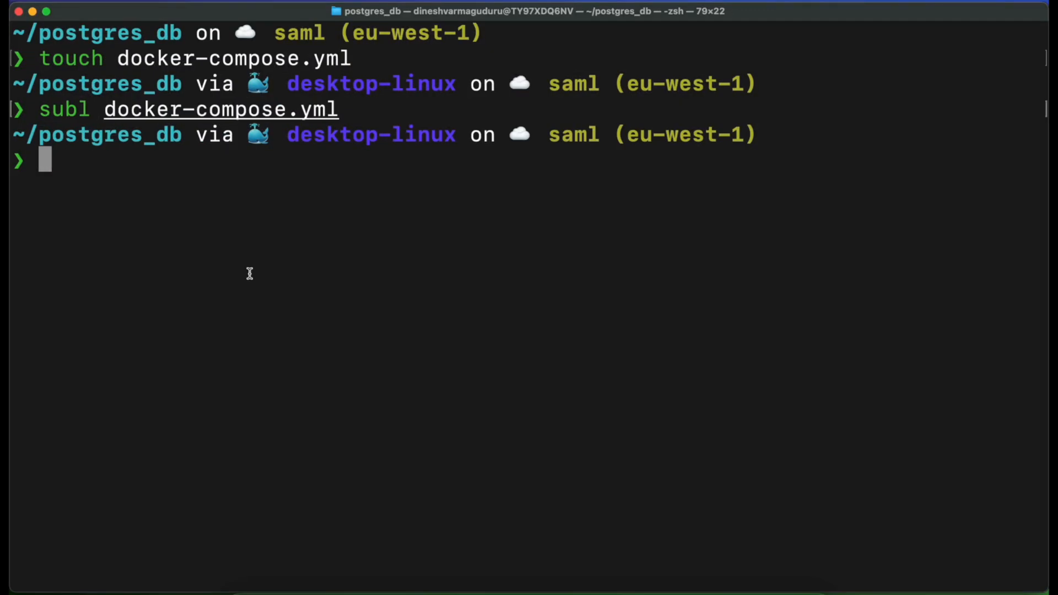
# In the terminal, list the running containers with docker ps and all containers with docker ps -a
pyautogui.write('docker')
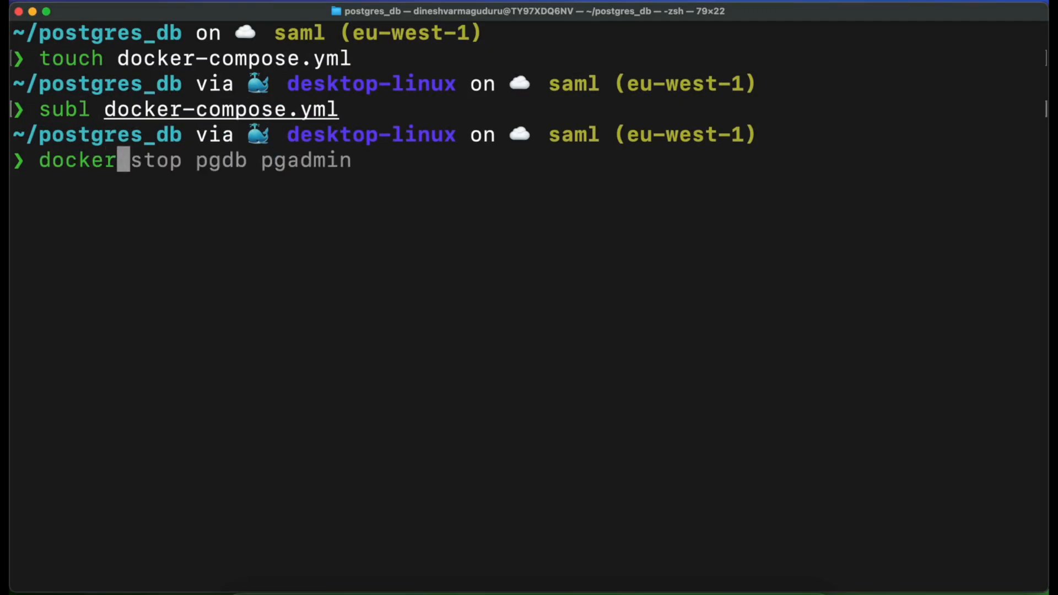
pyautogui.write(' ps')
pyautogui.press('Return')
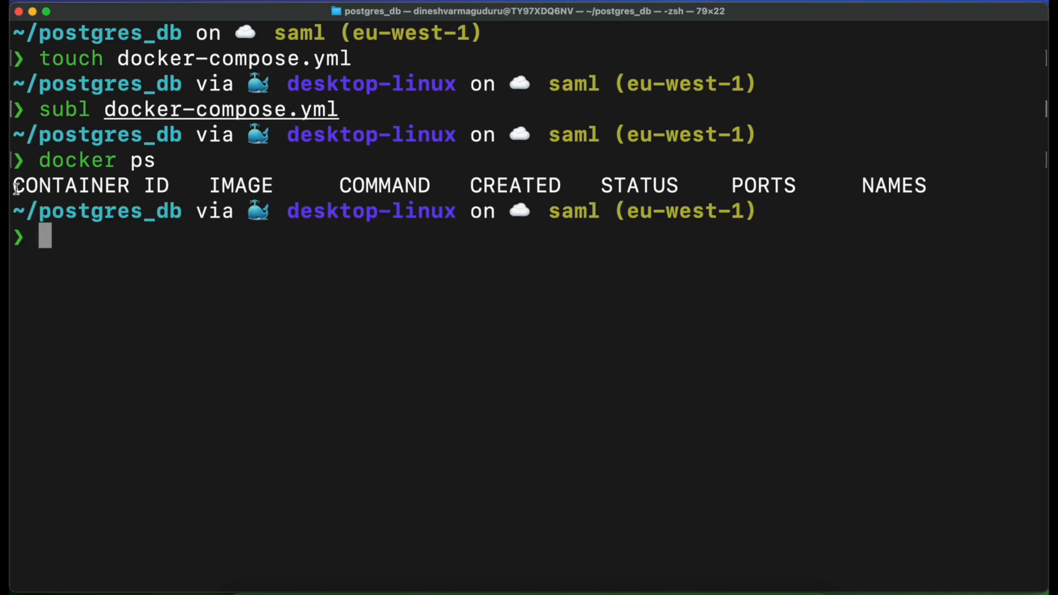
pyautogui.moveTo(15, 189); pyautogui.dragTo(865, 194)
pyautogui.click(186, 243)
pyautogui.press('Up')
pyautogui.write('-a')
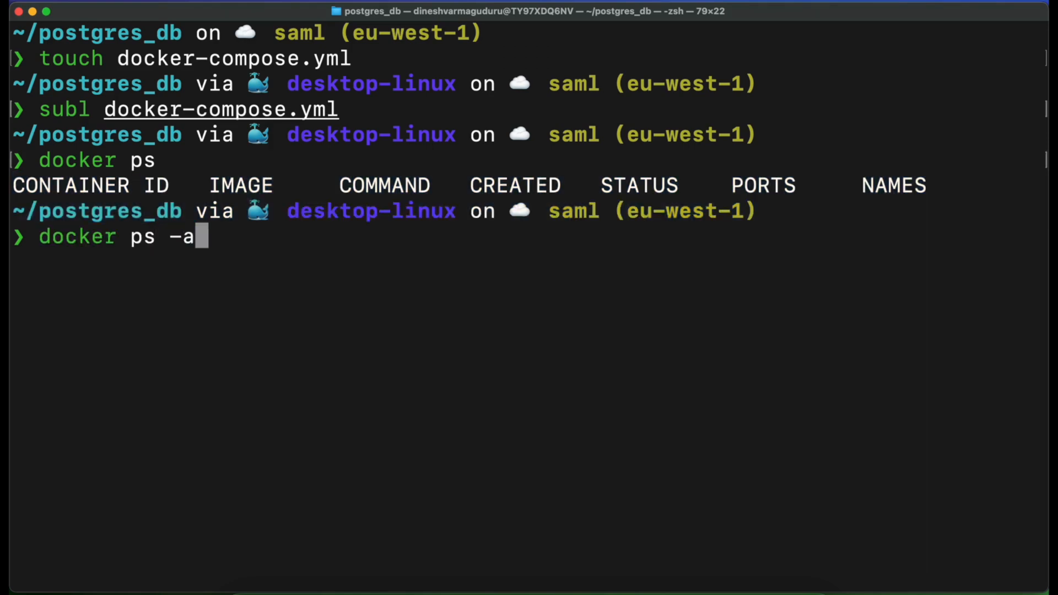
pyautogui.press('Return')
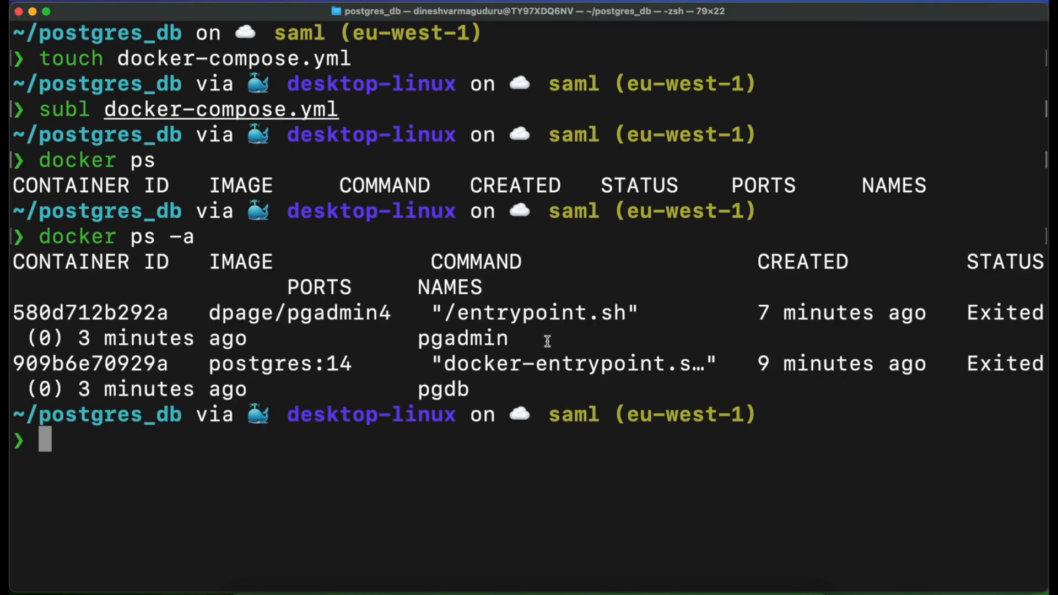
# Remove the two stopped containers with docker rm pgadmin pgdb, after comparing their names with those in docker-compose.yml
pyautogui.doubleClick(480, 338)
pyautogui.doubleClick(447, 391)
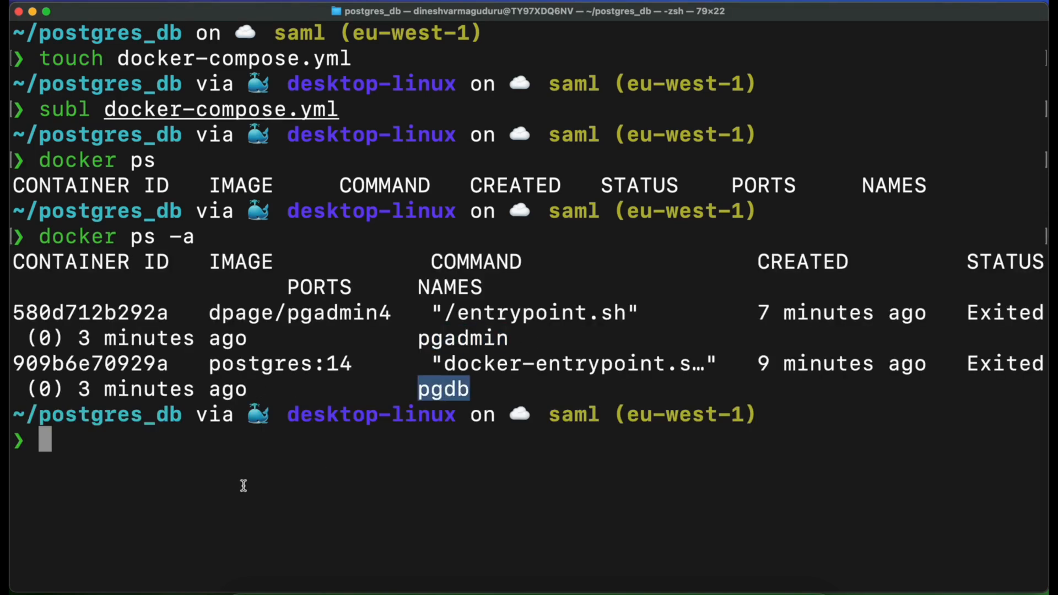
pyautogui.hotkey('ctrl', 'Right')
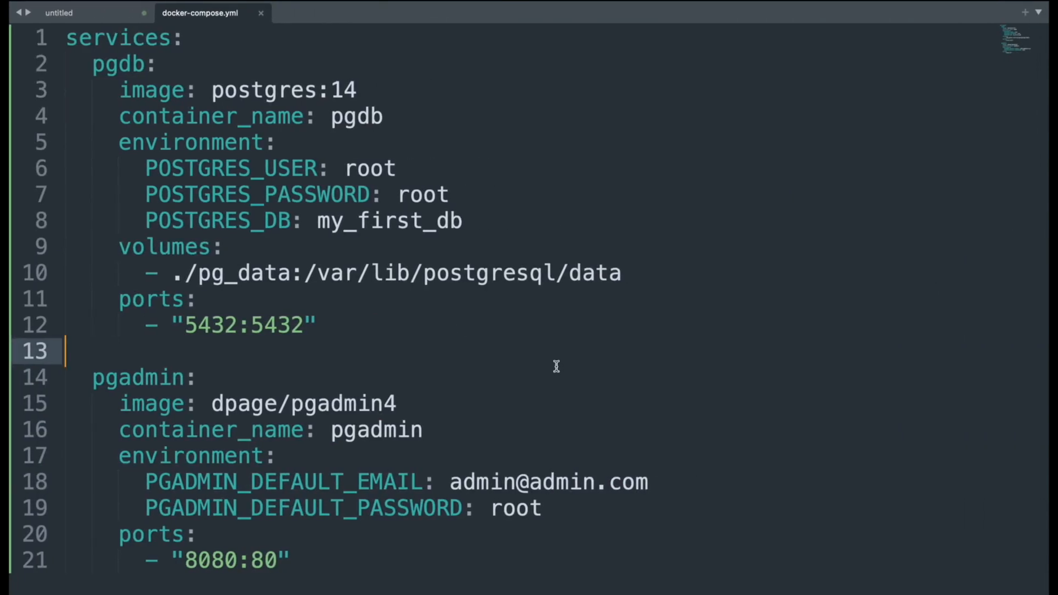
pyautogui.hotkey('ctrl', 'Left')
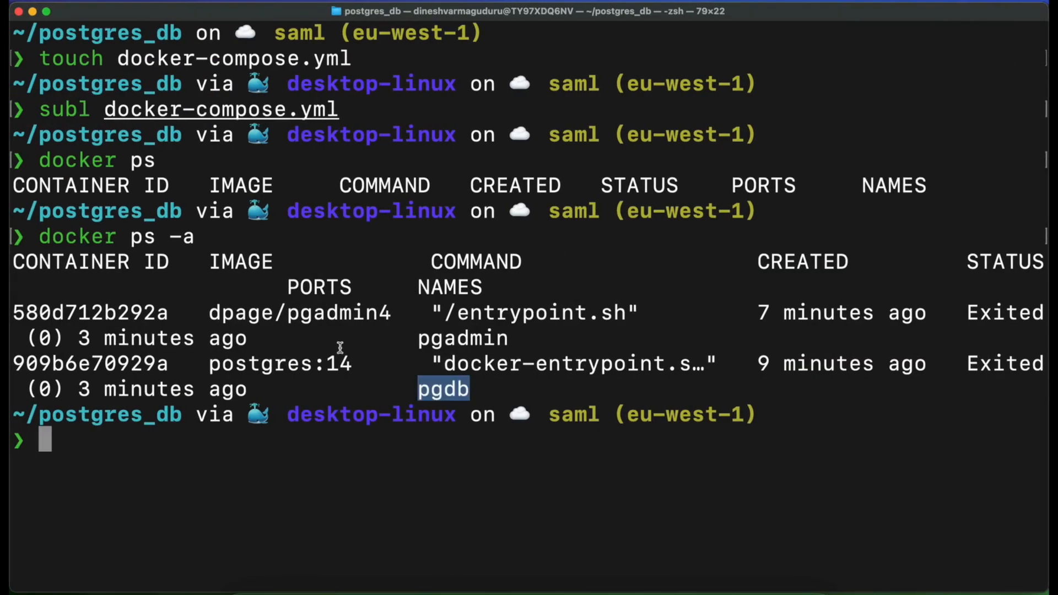
pyautogui.click(119, 442)
pyautogui.write('docker rm')
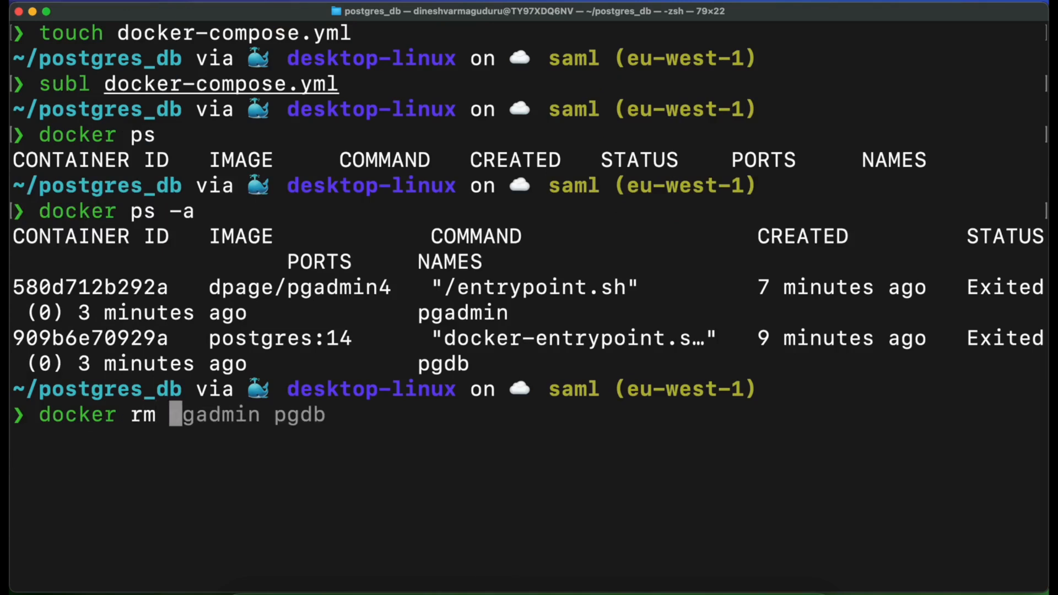
pyautogui.press('Right')
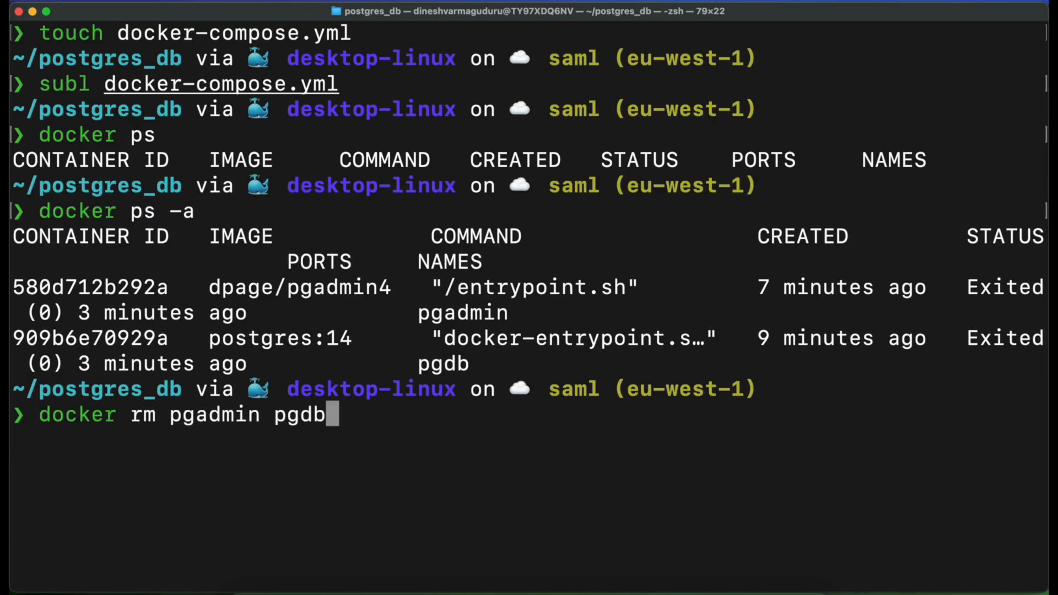
pyautogui.press('Return')
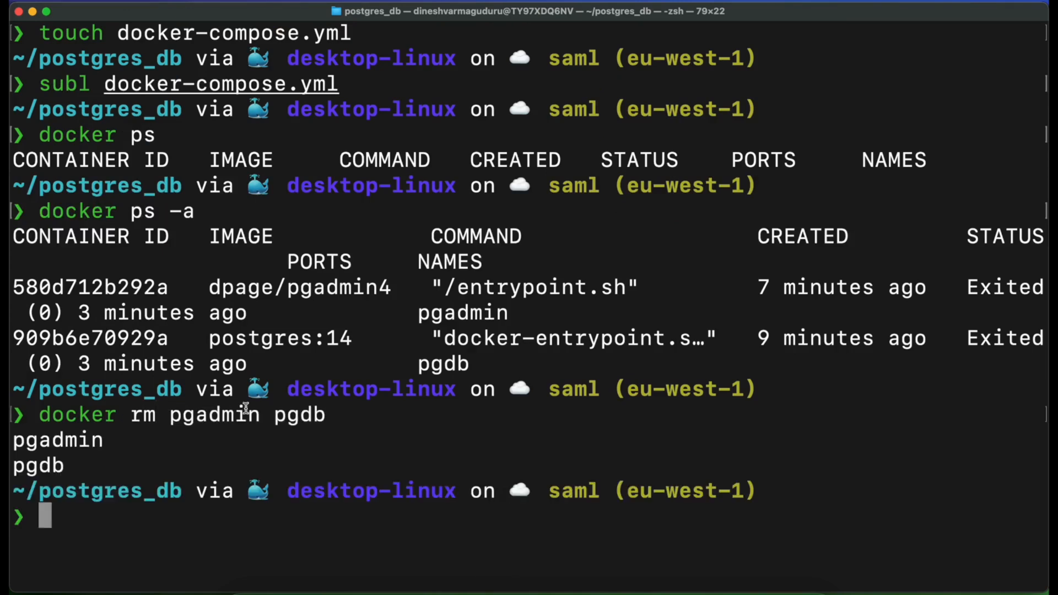
# List all containers again with docker ps -a to check the removal
pyautogui.write('docke')
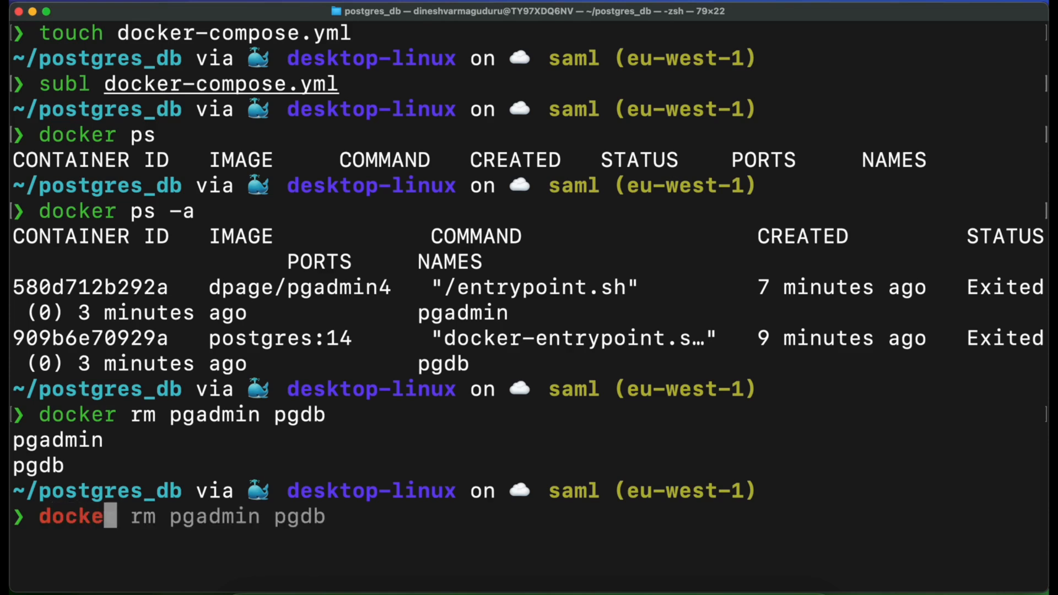
pyautogui.write('r ps -a')
pyautogui.press('Return')
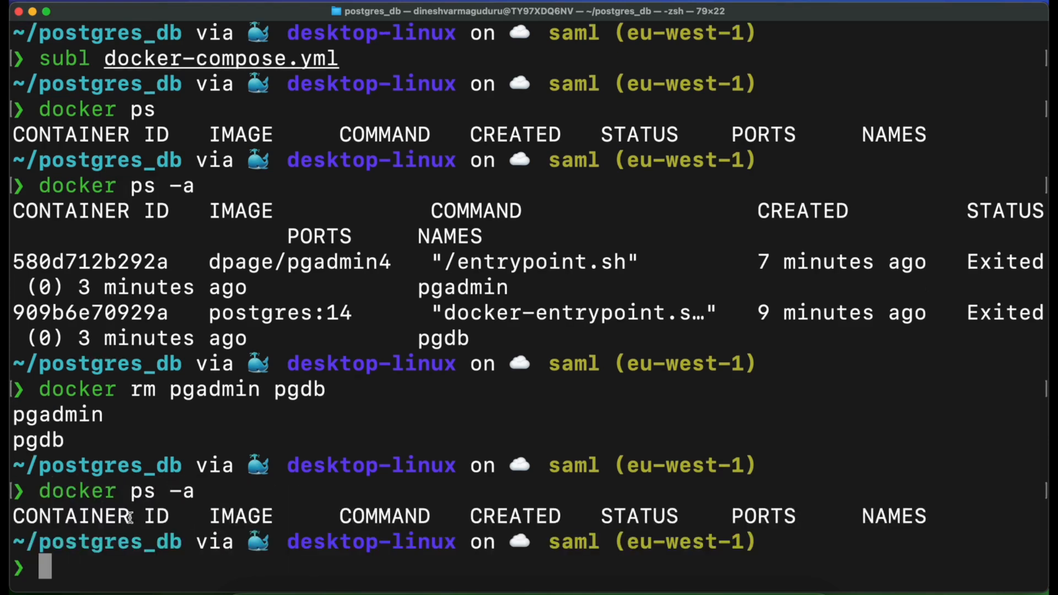
pyautogui.moveTo(12, 518); pyautogui.dragTo(182, 518)
# Clear the terminal and list the files in the postgres_db folder with ls
pyautogui.click(107, 561)
pyautogui.write('clear')
pyautogui.press('Return')
pyautogui.write('ls')
pyautogui.press('Return')
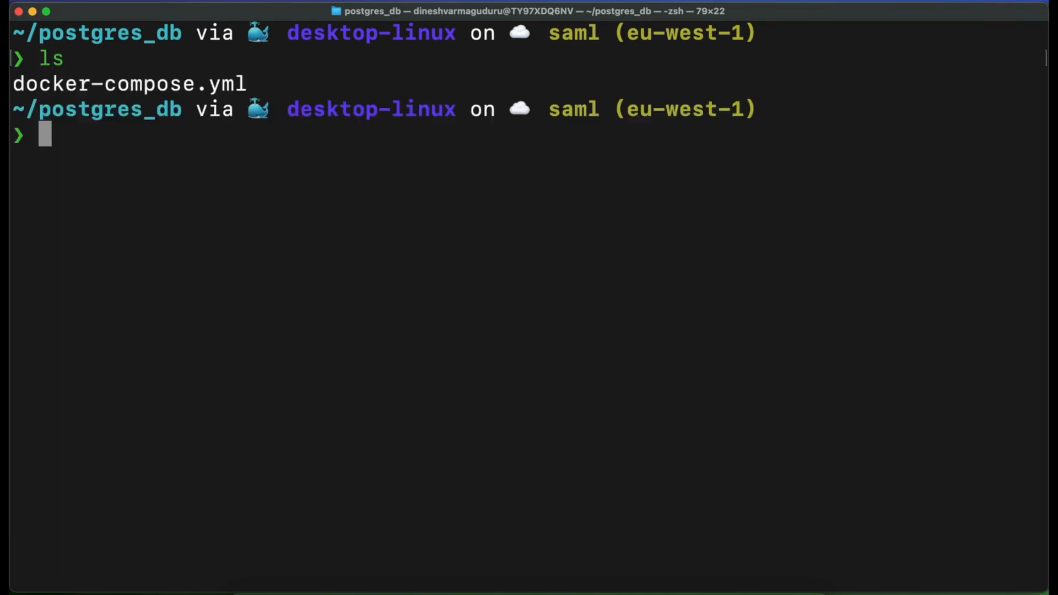
pyautogui.moveTo(250, 84); pyautogui.dragTo(15, 85)
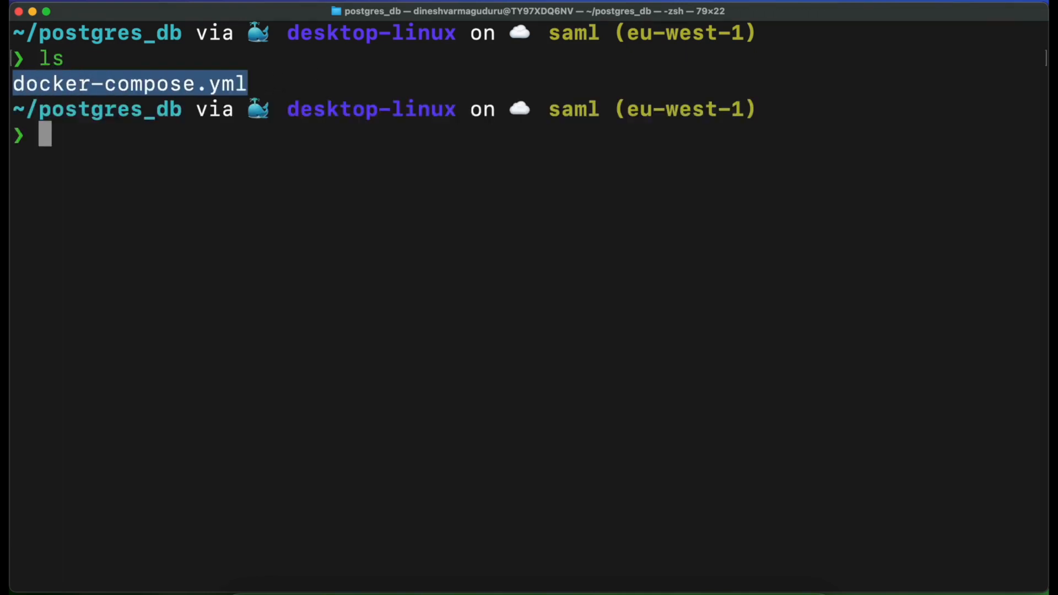
pyautogui.click(137, 149)
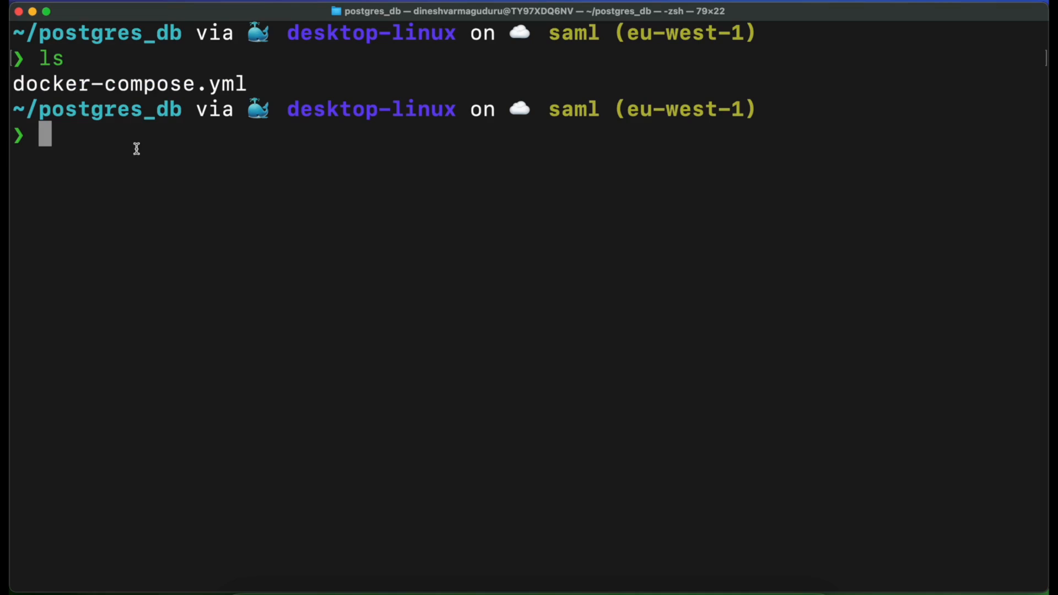
# Switch to Safari and reload the pgAdmin page at localhost:8080/browser/, agreeing to leave the current page
pyautogui.hotkey('ctrl', 'Left')
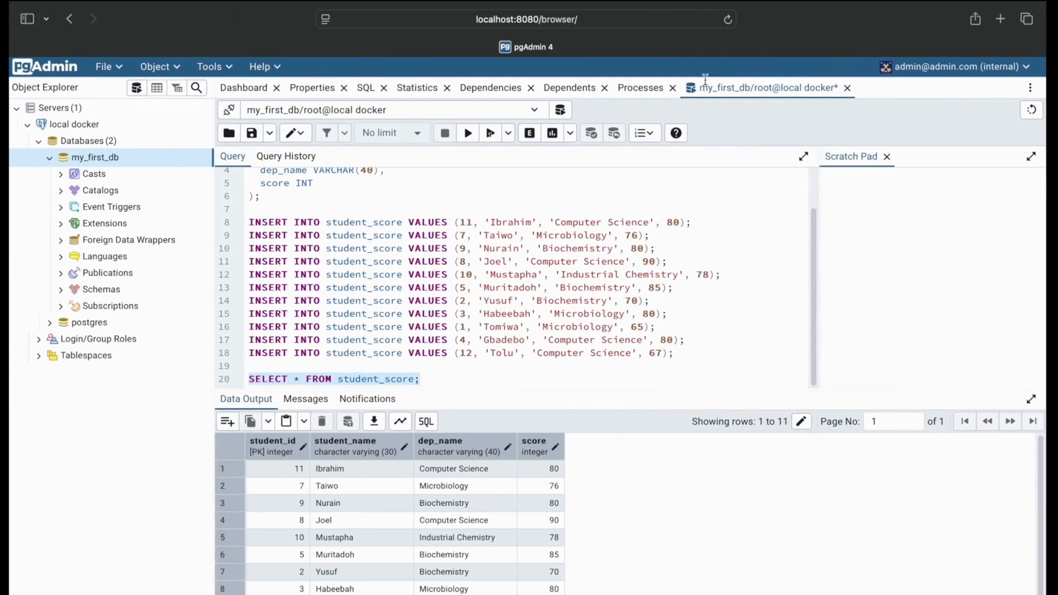
pyautogui.click(731, 20)
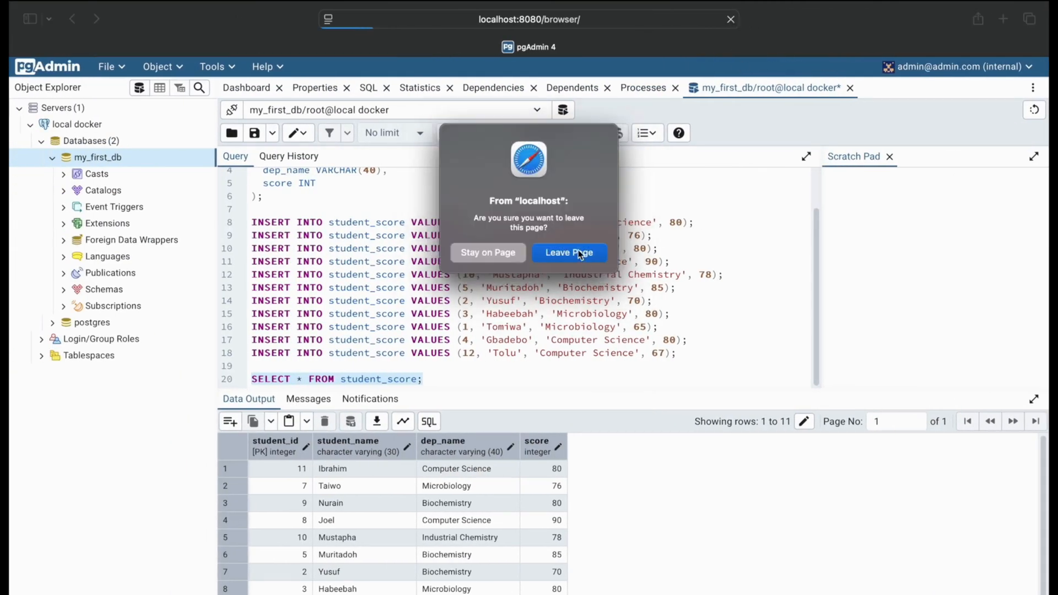
pyautogui.click(580, 253)
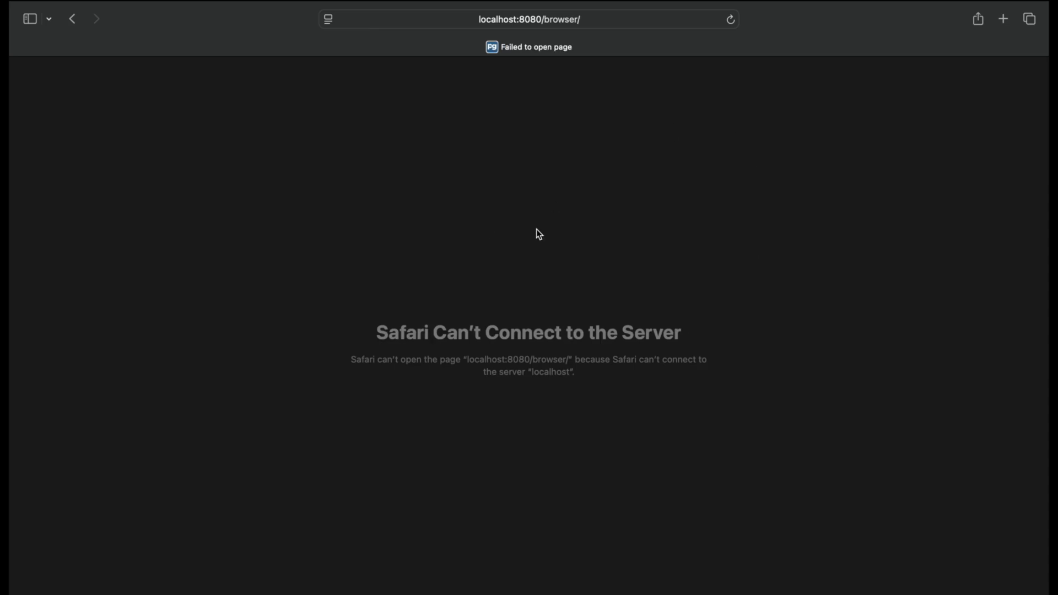
# Back in the terminal, start both services from docker-compose.yml with docker compose up
pyautogui.hotkey('ctrl', 'Right')
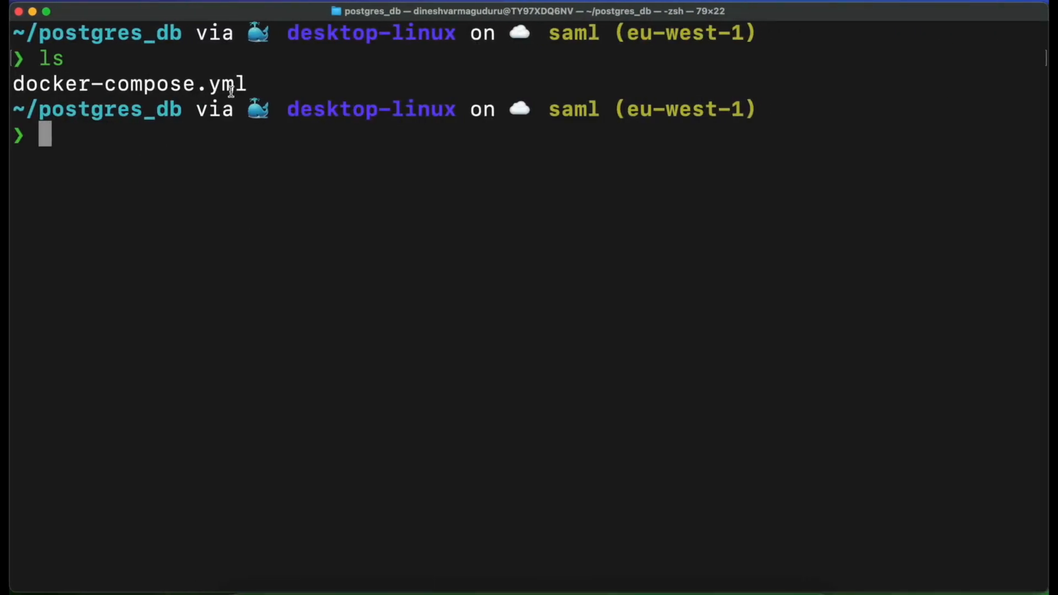
pyautogui.moveTo(250, 84); pyautogui.dragTo(14, 84)
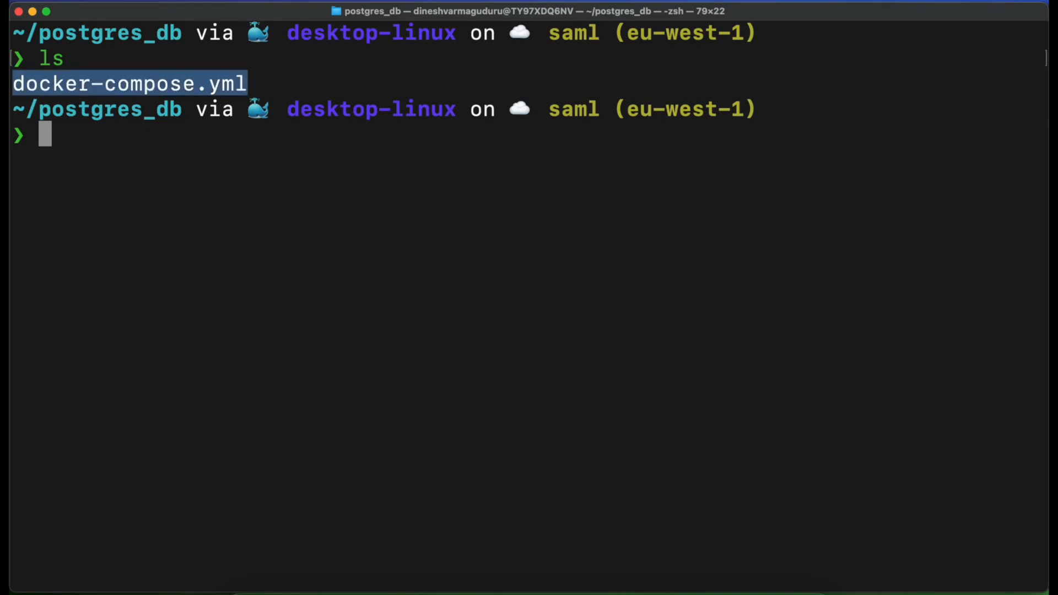
pyautogui.click(90, 142)
pyautogui.write('do')
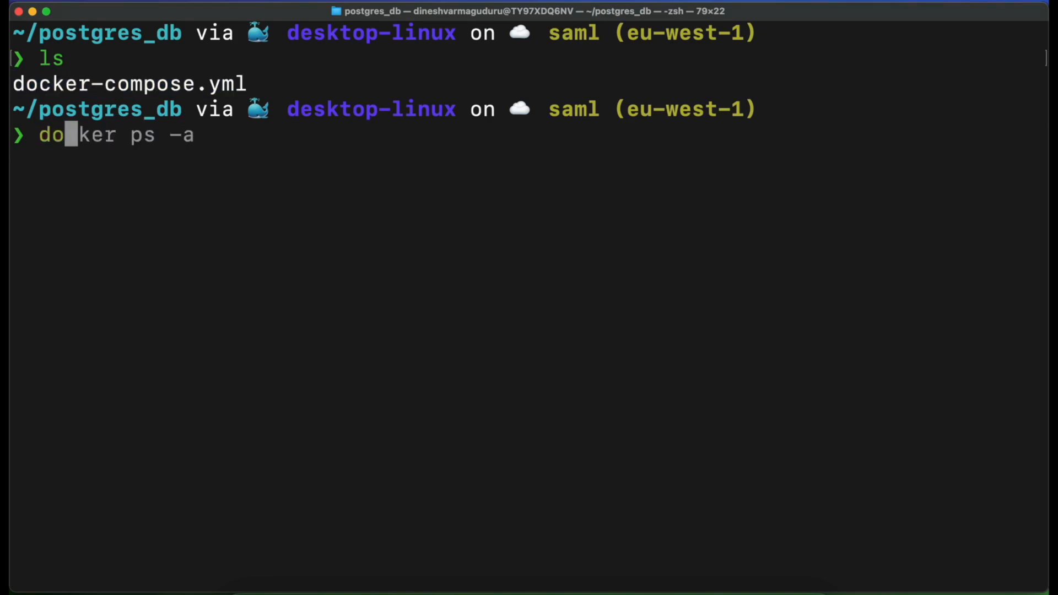
pyautogui.write('cker compose up')
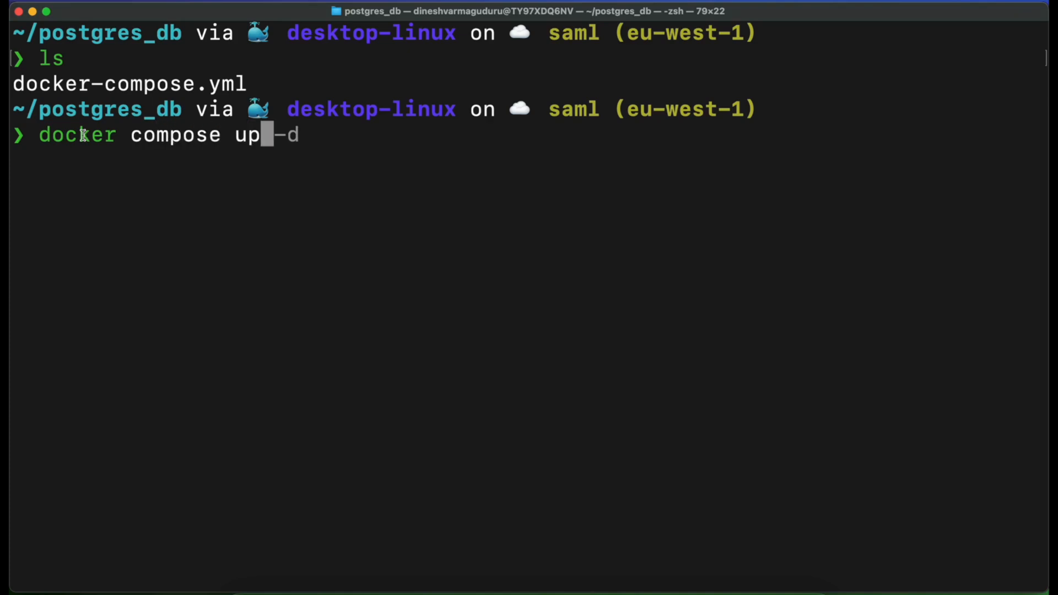
pyautogui.moveTo(260, 137); pyautogui.dragTo(40, 135)
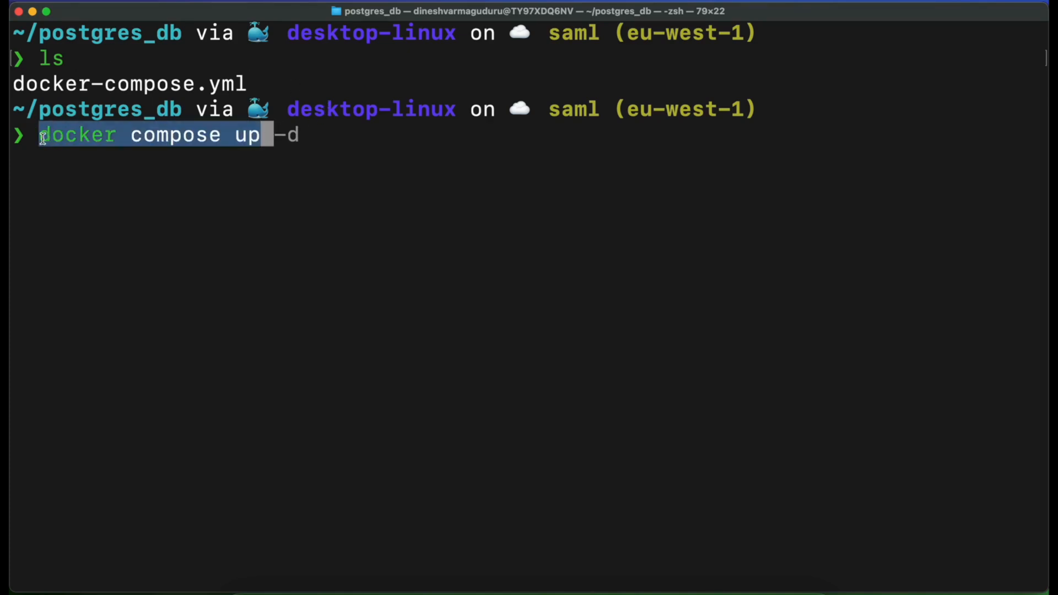
pyautogui.click(264, 132)
pyautogui.press('Return')
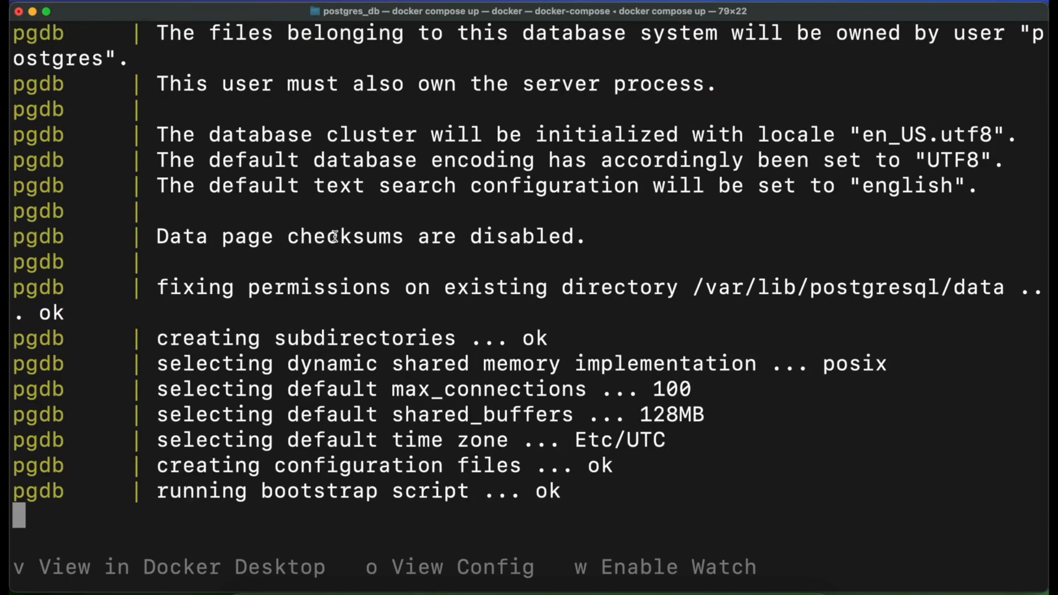
# Review the creation lines for the pgadmin and pgdb containers and the attaching line in the startup output
pyautogui.scroll(10, 335, 237)
pyautogui.scroll(-7, 356, 128)
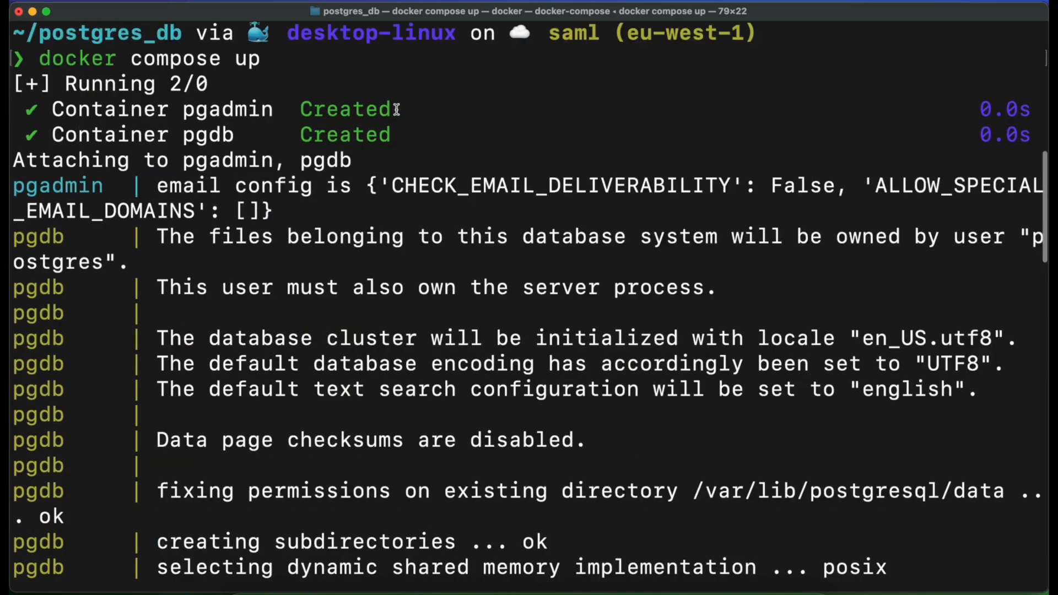
pyautogui.moveTo(397, 109); pyautogui.dragTo(182, 110)
pyautogui.moveTo(398, 132); pyautogui.dragTo(198, 133)
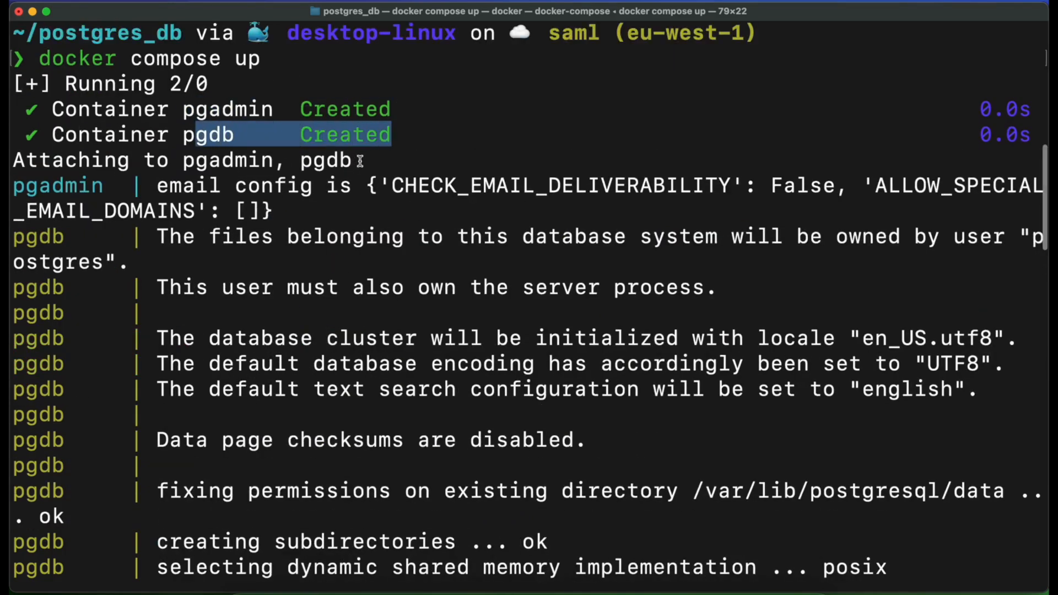
pyautogui.moveTo(353, 163); pyautogui.dragTo(12, 168)
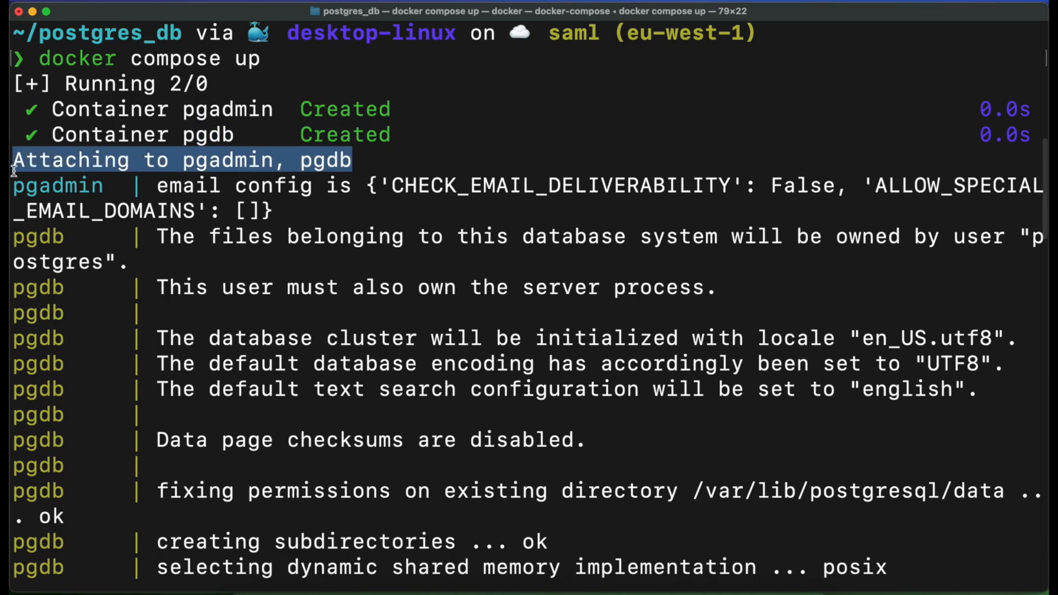
pyautogui.click(294, 234)
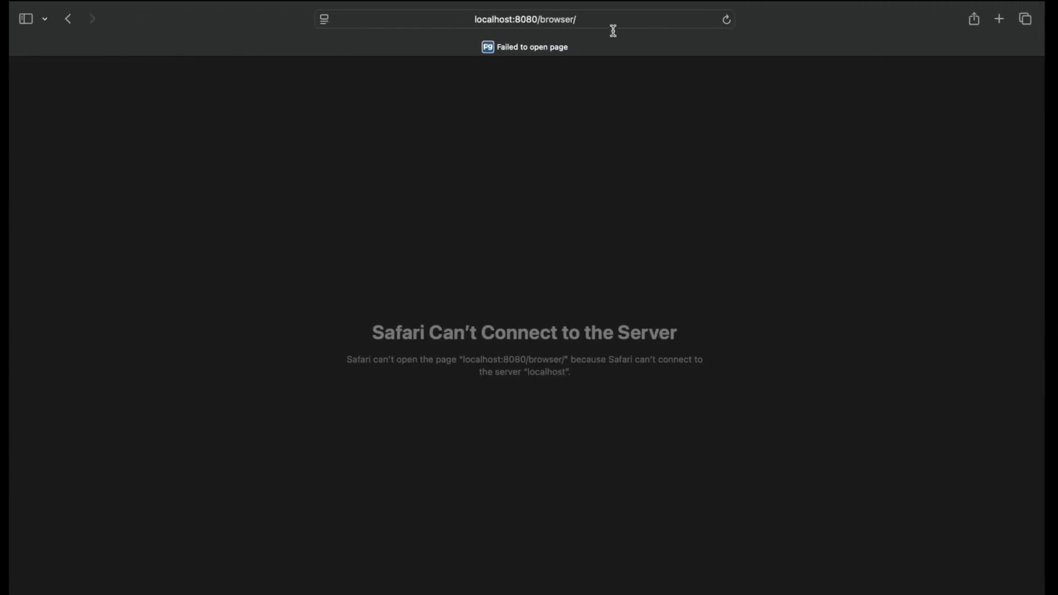
# Reload the pgAdmin page in Safari and check the default login e-mail and password lines in docker-compose.yml
pyautogui.click(731, 21)
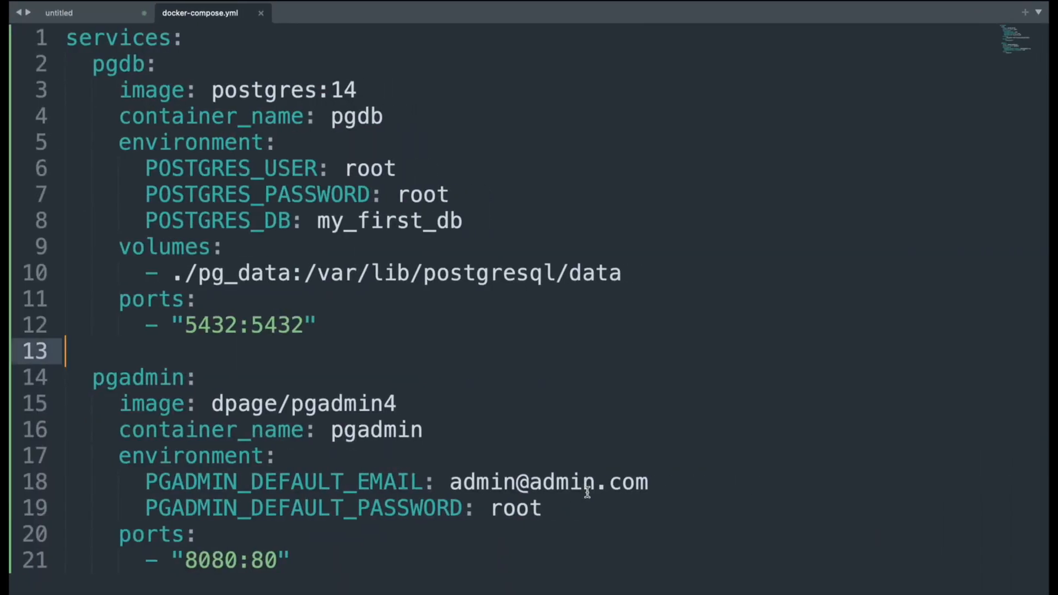
pyautogui.moveTo(578, 509); pyautogui.dragTo(62, 487)
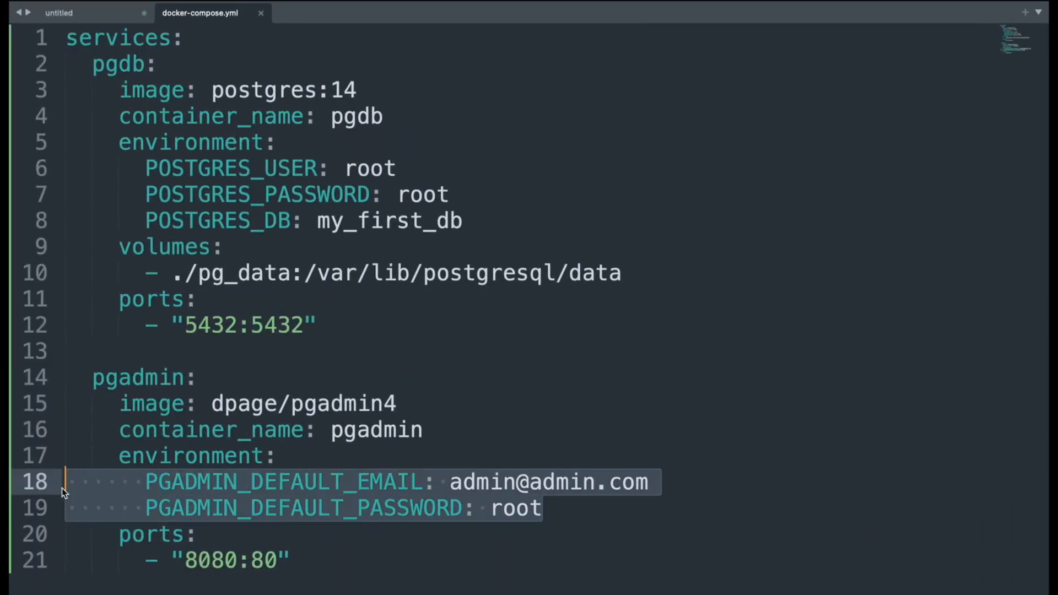
pyautogui.click(377, 448)
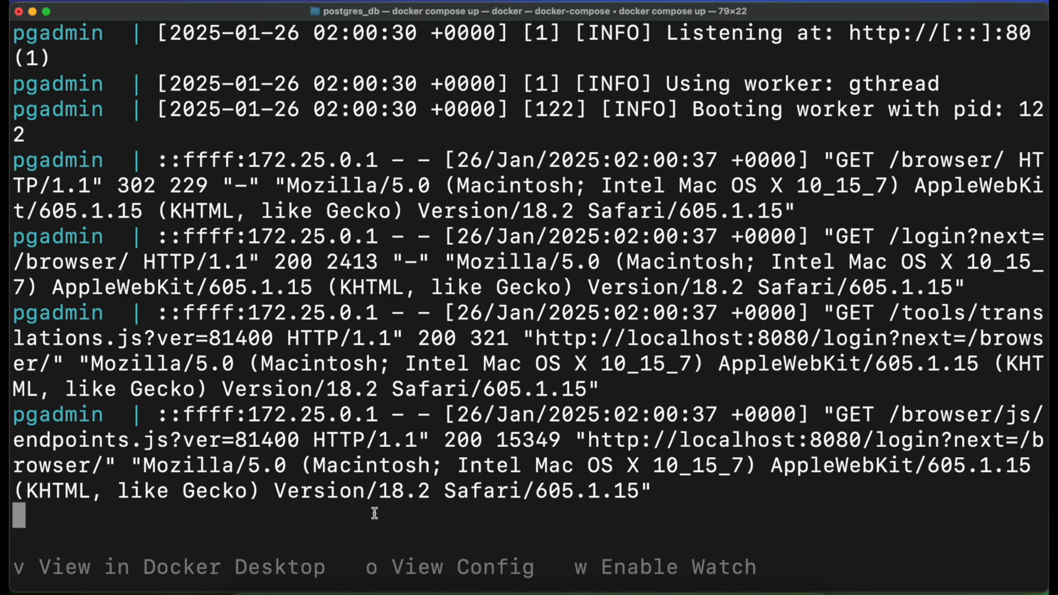
# Stop the compose services running in the terminal's foreground and clear the screen
pyautogui.hotkey('ctrl', 'c')
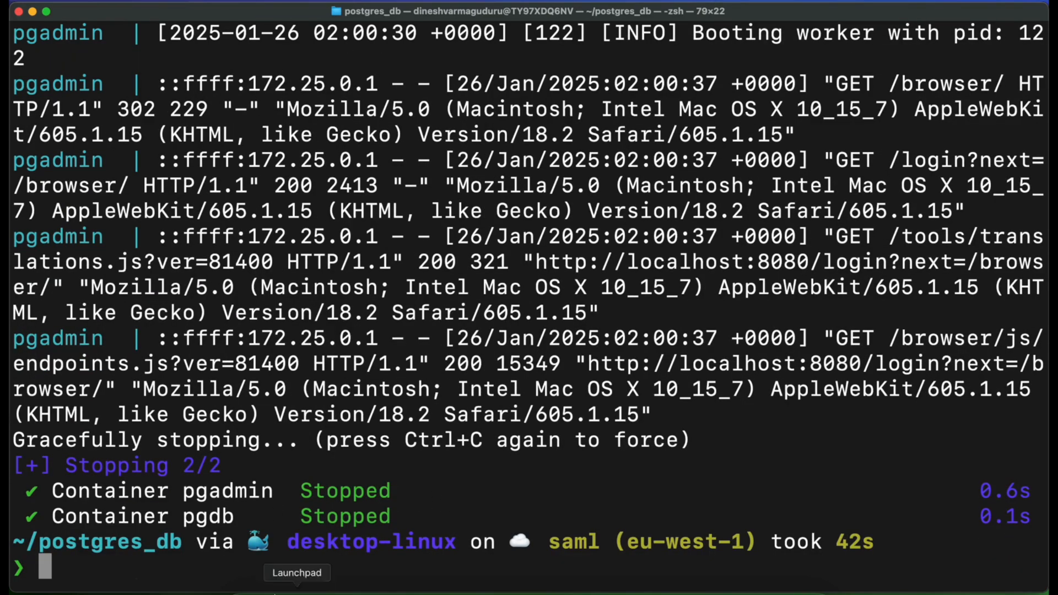
pyautogui.write('clear')
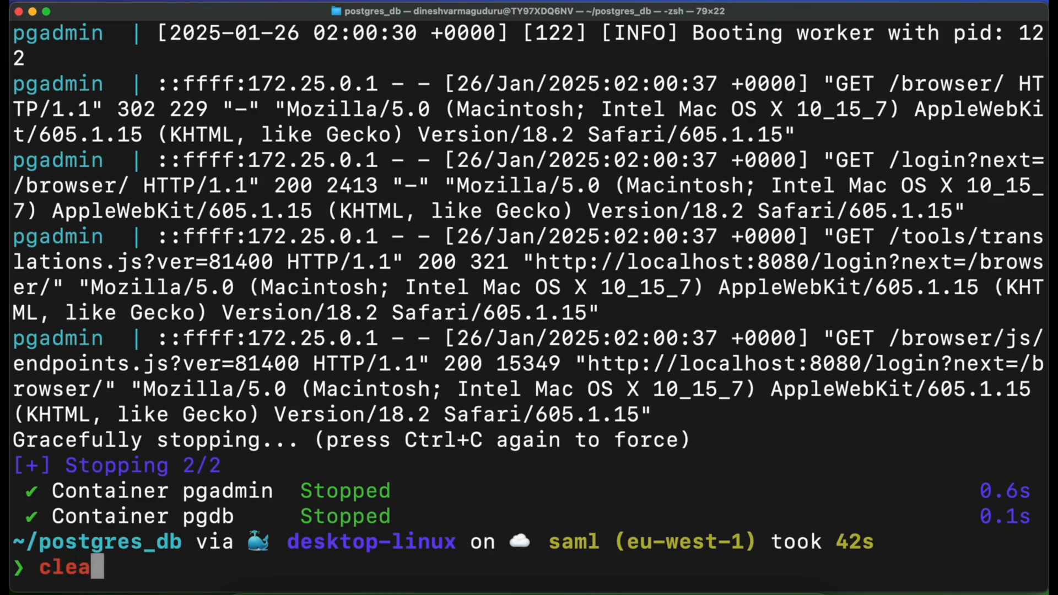
pyautogui.press('Return')
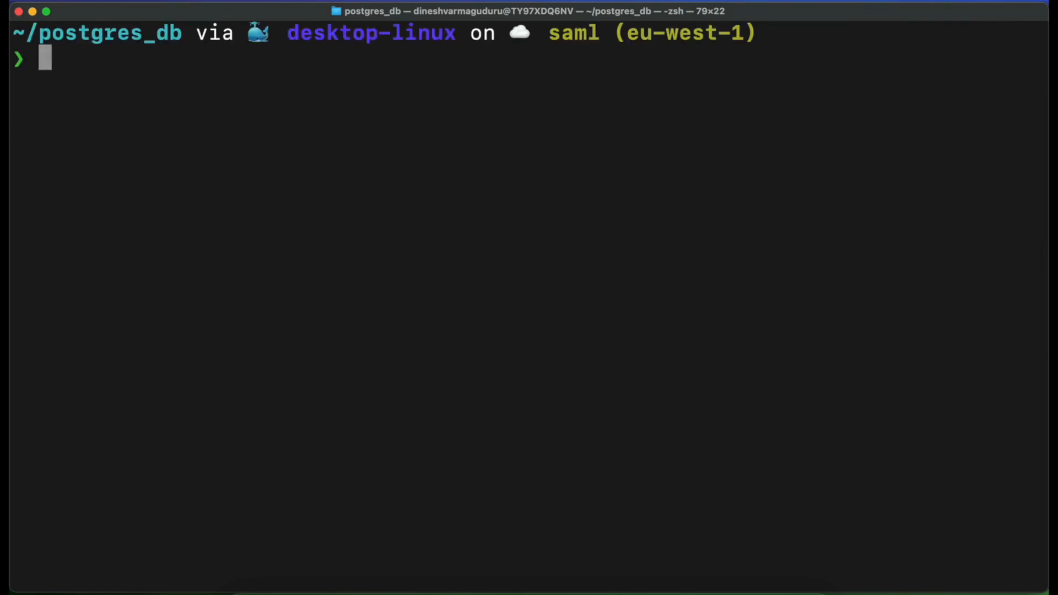
# Start the services in detached mode with docker compose up -d and check the status of both containers
pyautogui.write('docker')
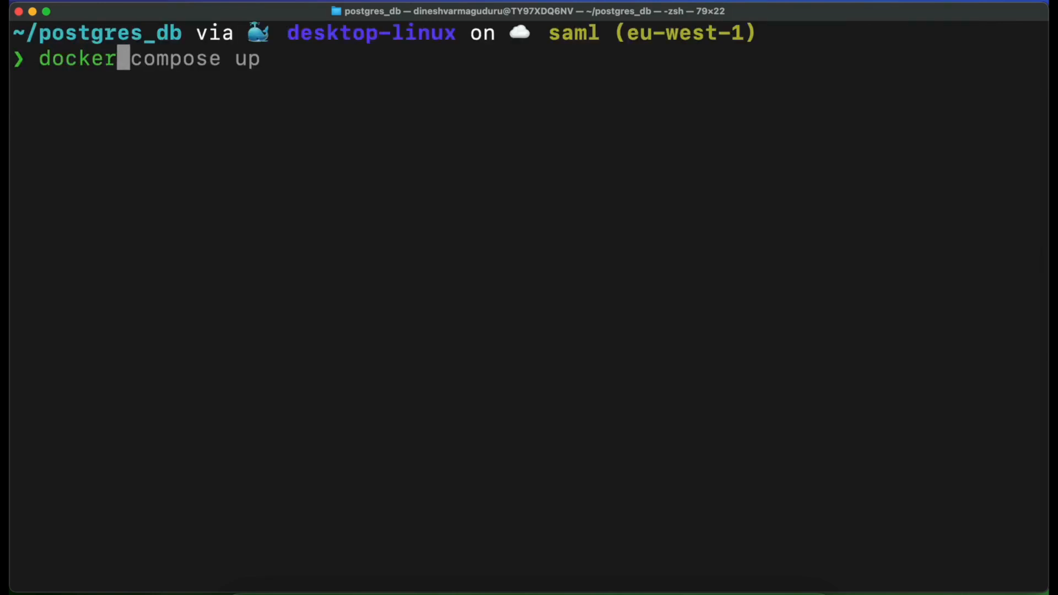
pyautogui.press('Right')
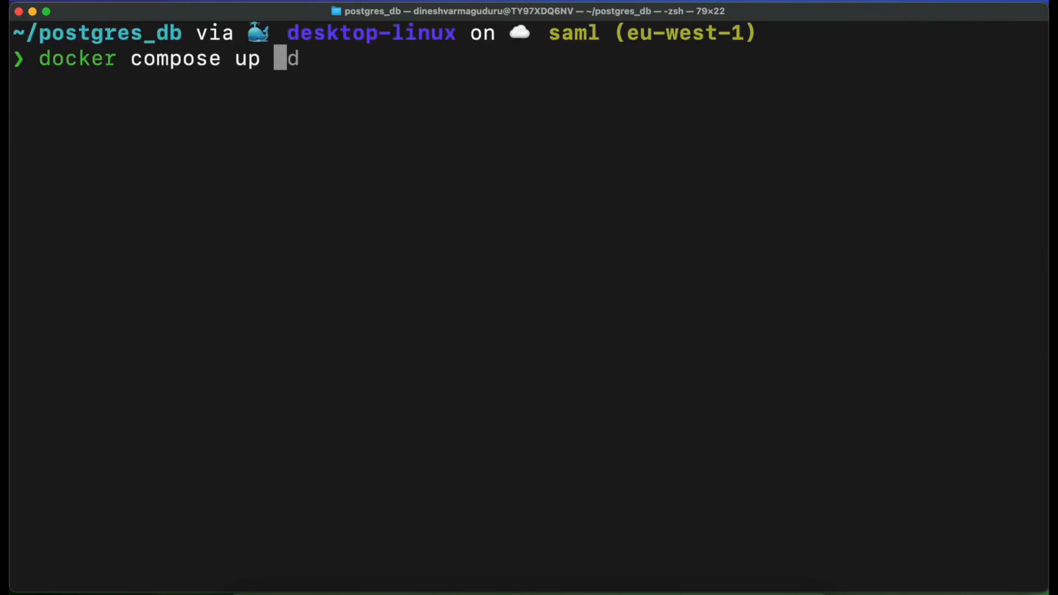
pyautogui.write('-d')
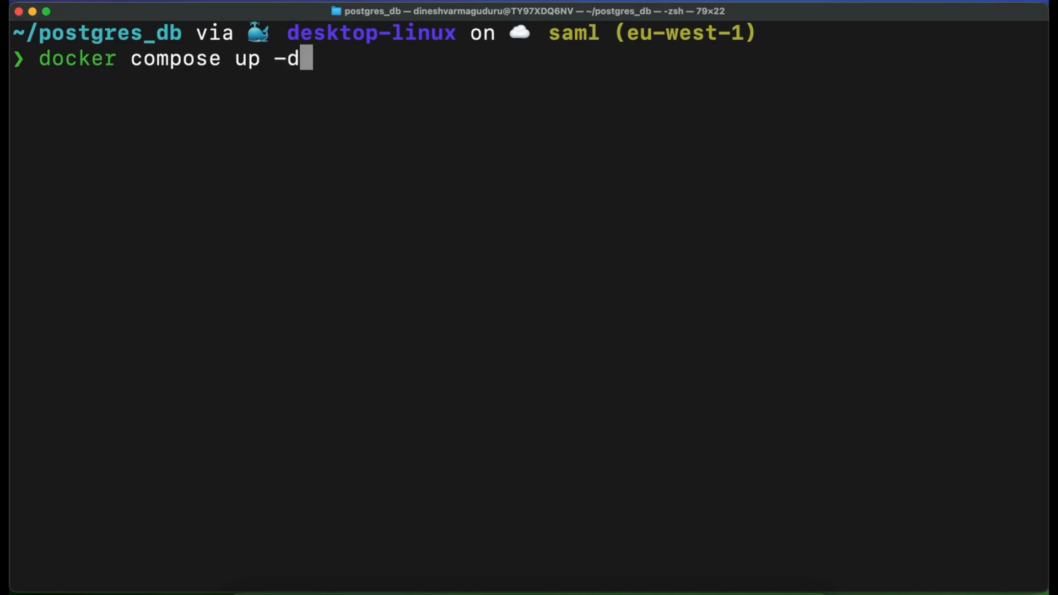
pyautogui.moveTo(309, 59); pyautogui.dragTo(38, 59)
pyautogui.click(312, 59)
pyautogui.press('Return')
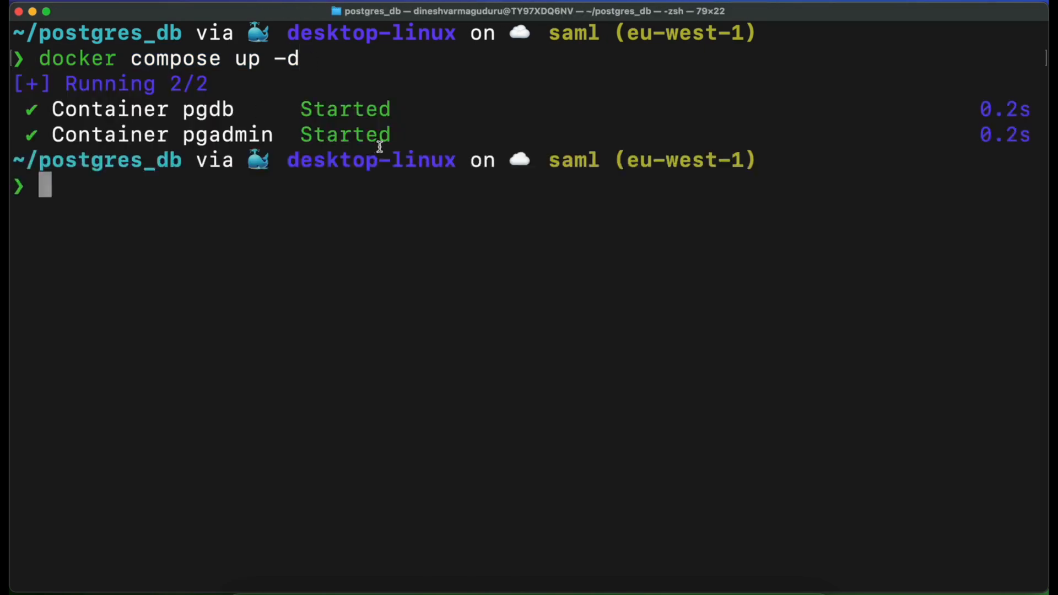
pyautogui.moveTo(419, 128); pyautogui.dragTo(11, 109)
pyautogui.click(84, 193)
pyautogui.write('kdjfngk')
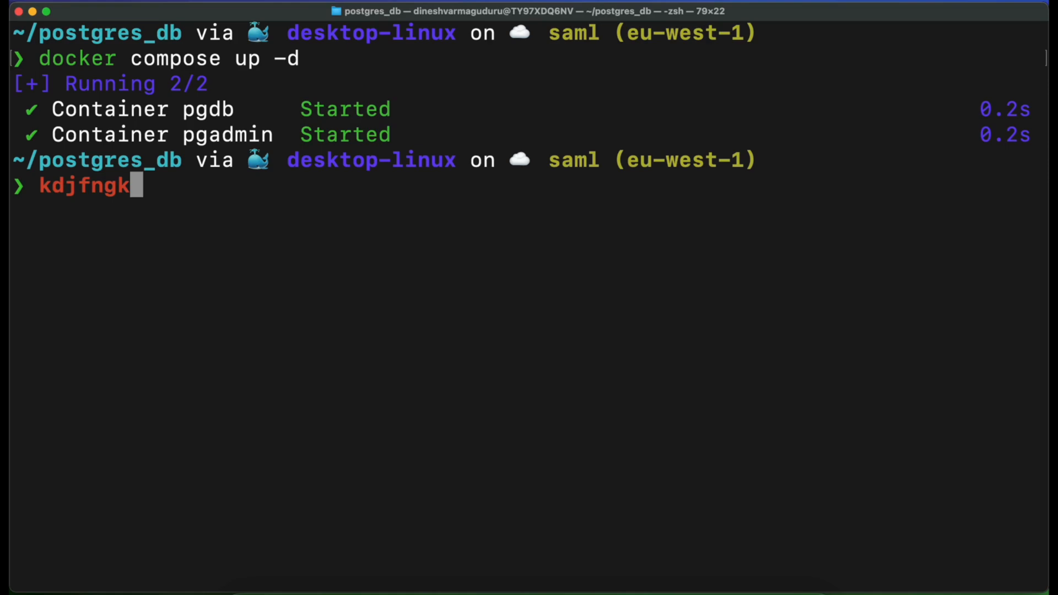
pyautogui.press('BackSpace')
pyautogui.press('BackSpace')
pyautogui.press('BackSpace')
pyautogui.press('BackSpace')
pyautogui.press('BackSpace')
pyautogui.press('BackSpace')
pyautogui.press('BackSpace')
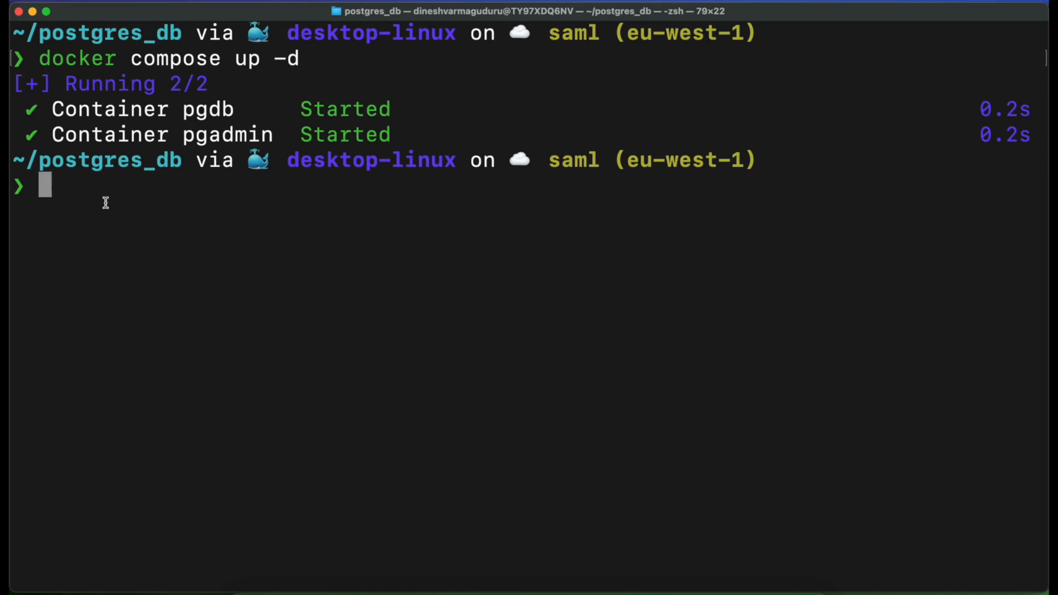
# Stop and remove the compose services with docker compose down
pyautogui.write('doc')
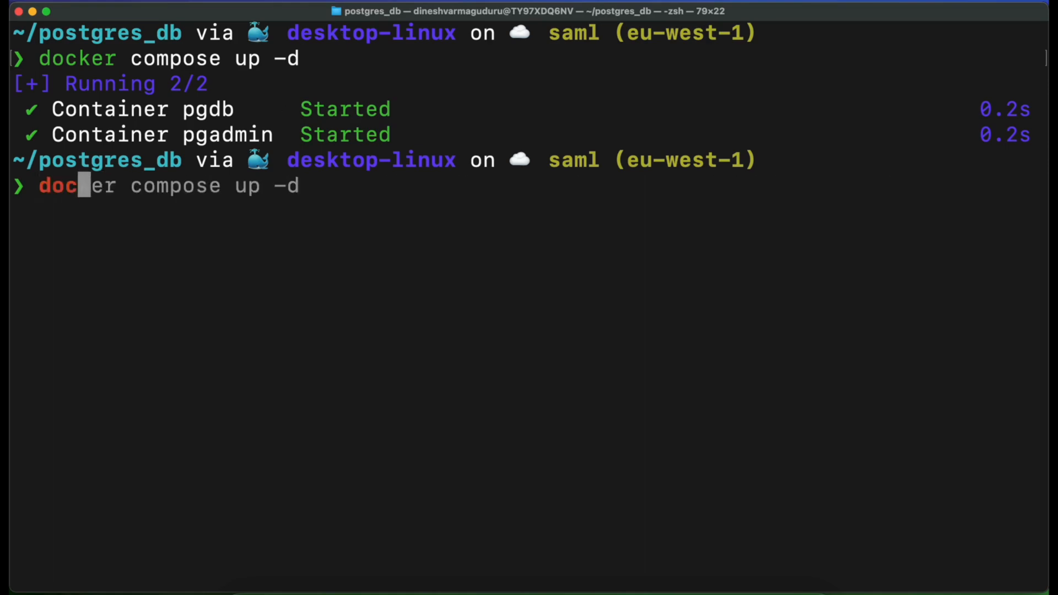
pyautogui.write('ker compose down')
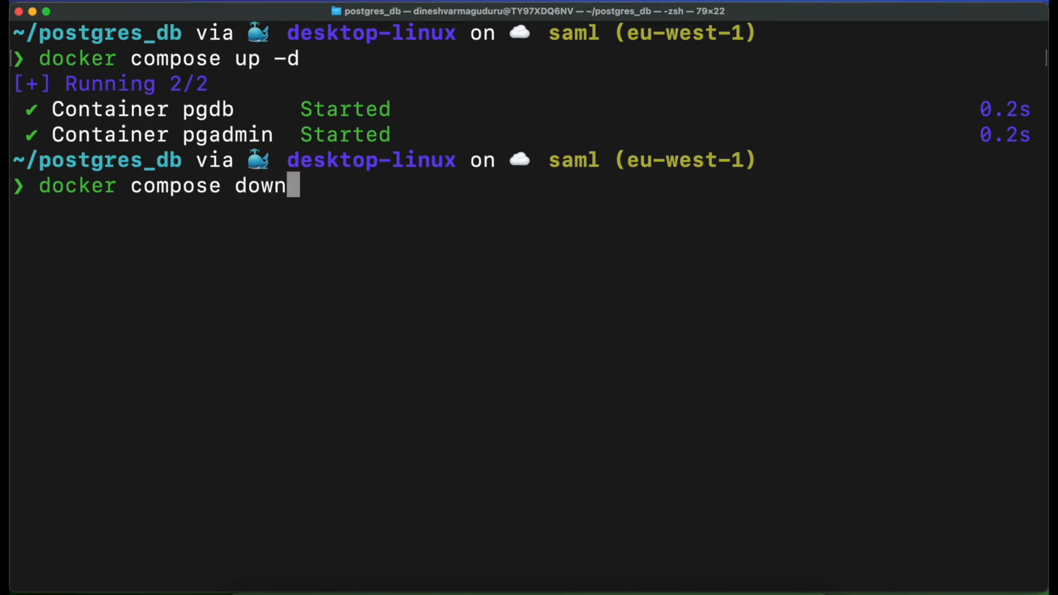
pyautogui.press('Return')
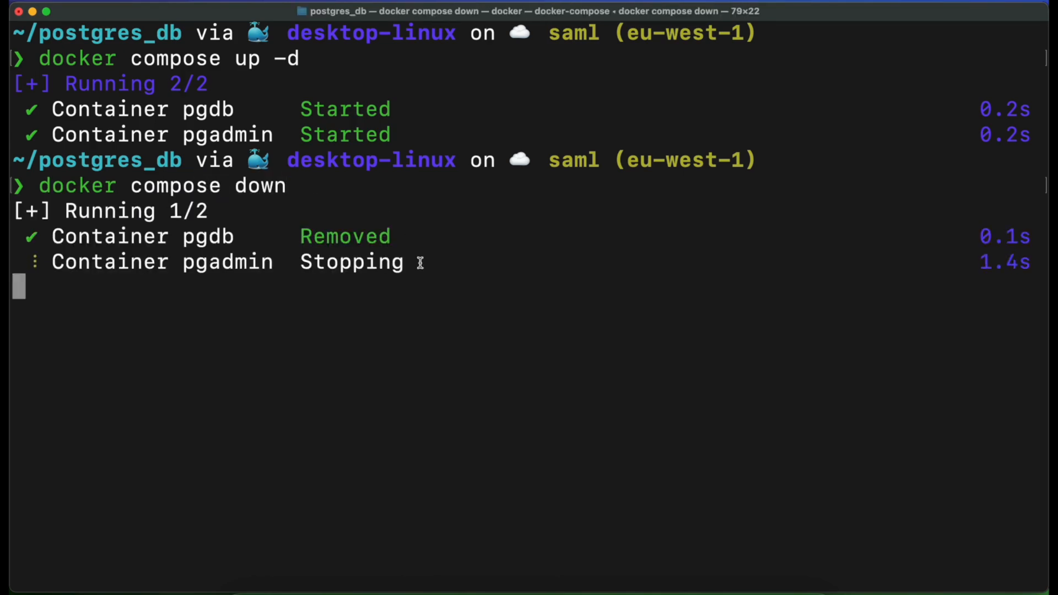
# Review the output lines for the pgdb and pgadmin containers and the postgres_db_default network
pyautogui.moveTo(418, 262); pyautogui.dragTo(50, 242)
pyautogui.click(193, 290)
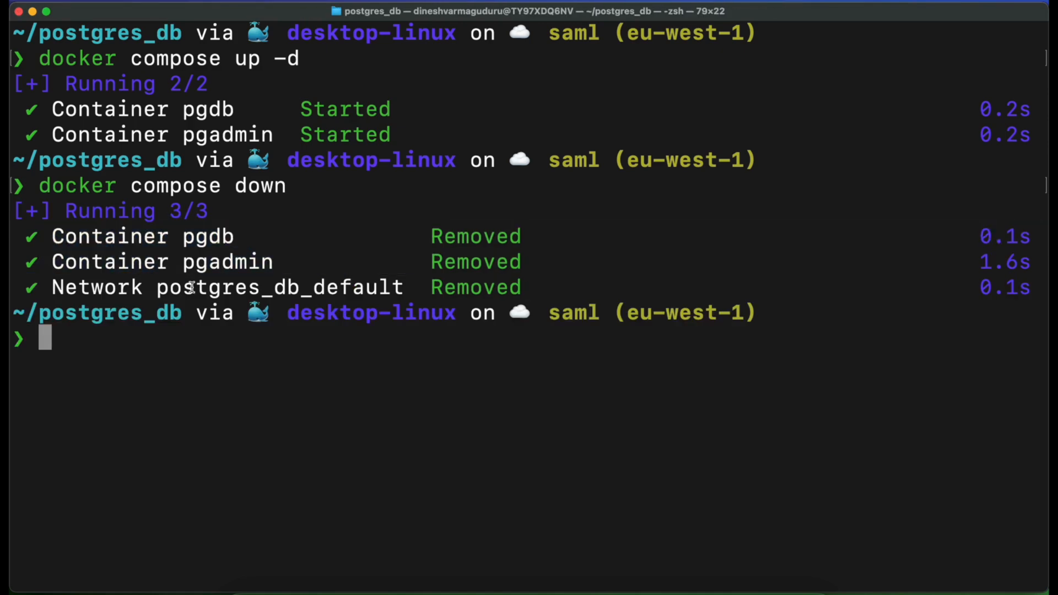
pyautogui.moveTo(537, 287); pyautogui.dragTo(25, 289)
pyautogui.click(254, 292)
pyautogui.doubleClick(277, 289)
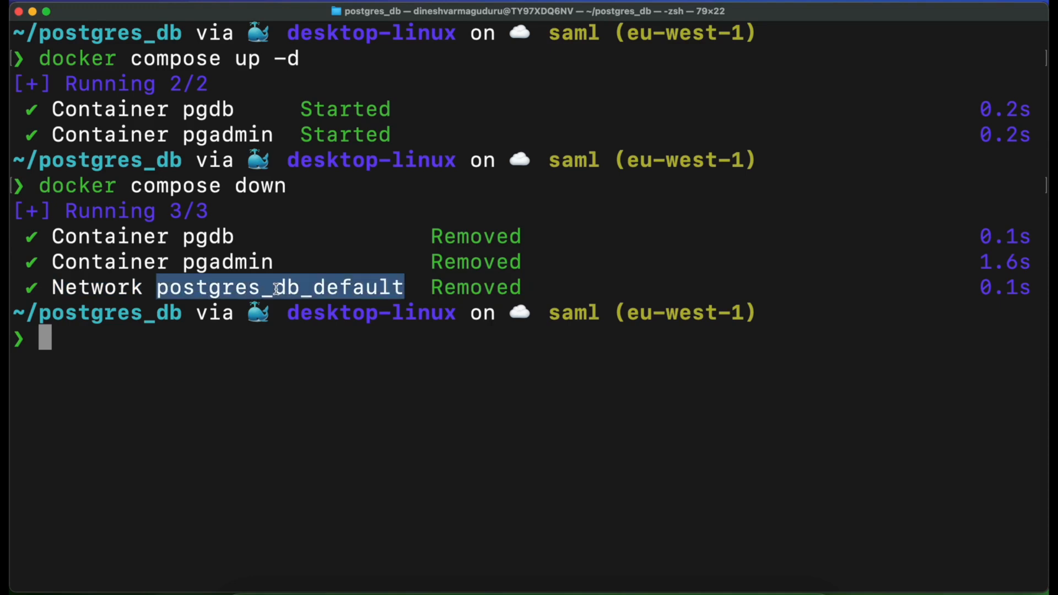
pyautogui.click(277, 289)
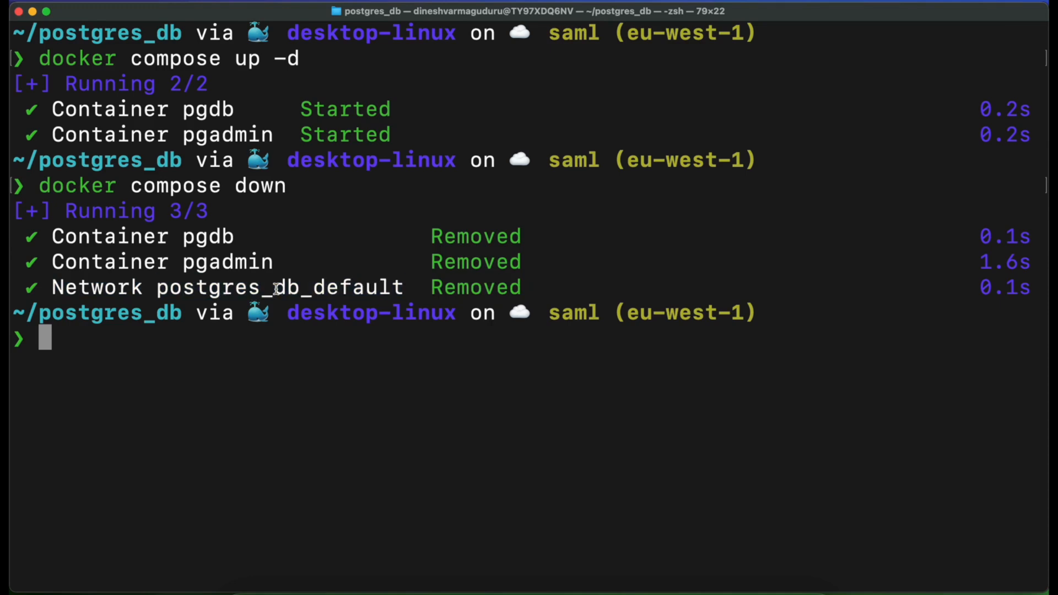
pyautogui.moveTo(299, 269); pyautogui.dragTo(43, 238)
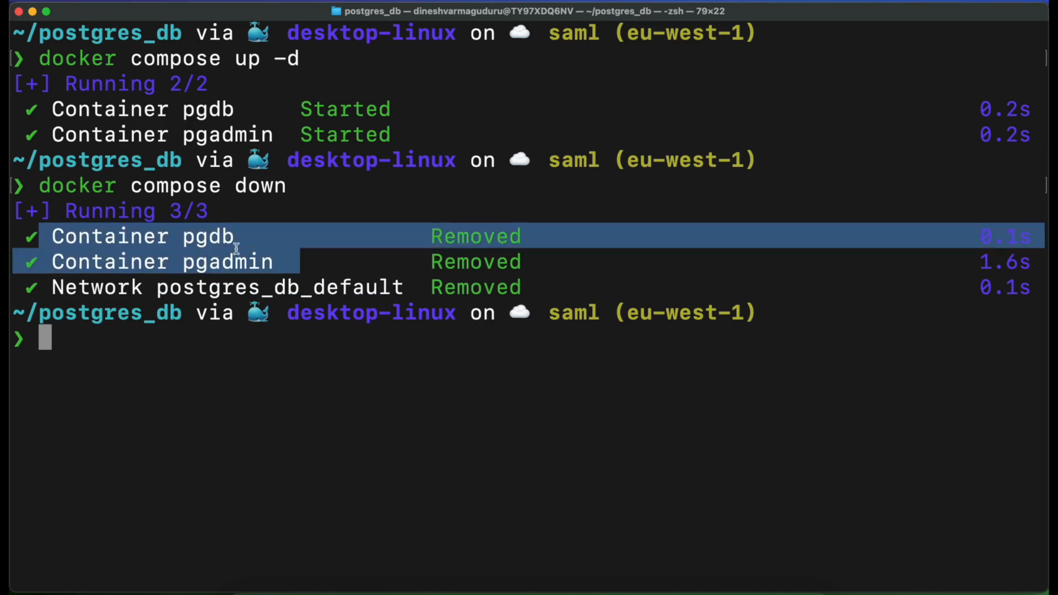
# Reuse the earlier docker compose up -d command to start the services again in detached mode
pyautogui.moveTo(309, 59); pyautogui.dragTo(40, 58)
pyautogui.press('super+v')
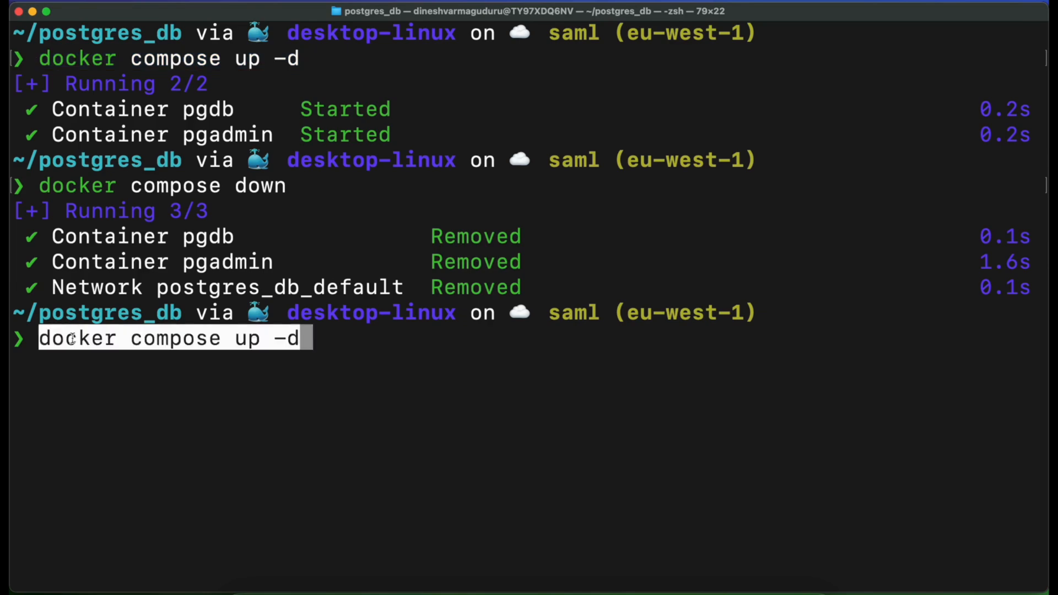
pyautogui.press('Return')
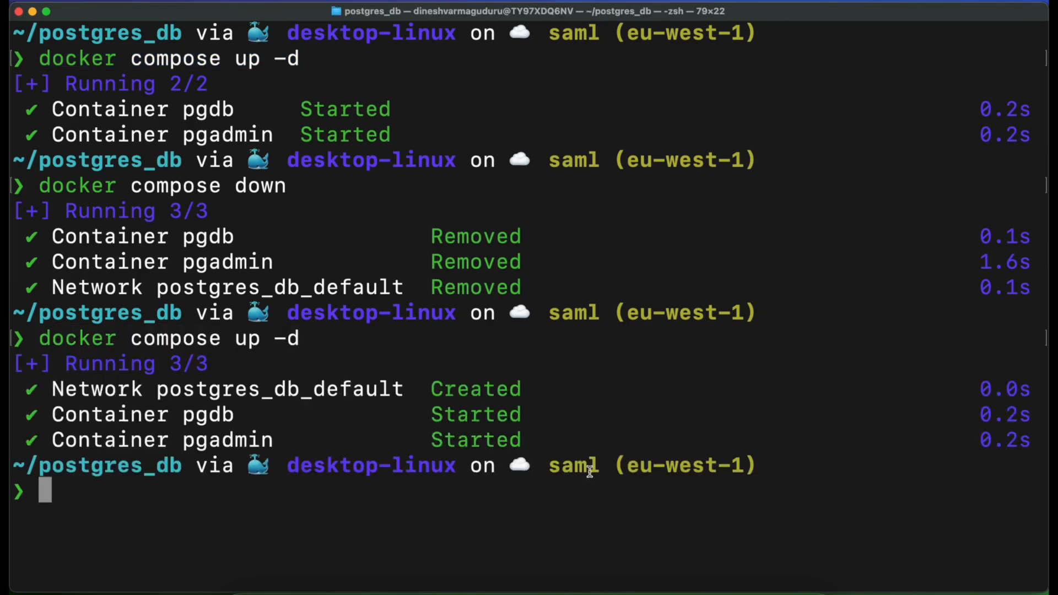
# Switch to Safari and log in to pgAdmin with the default login e-mail and password
pyautogui.hotkey('ctrl', 'Left')
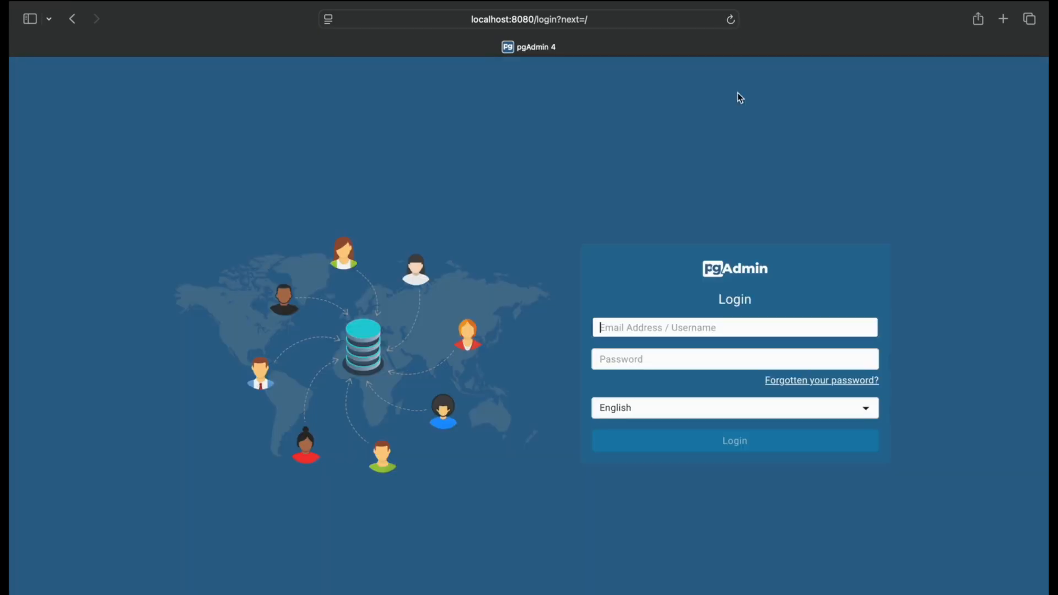
pyautogui.write('admin')
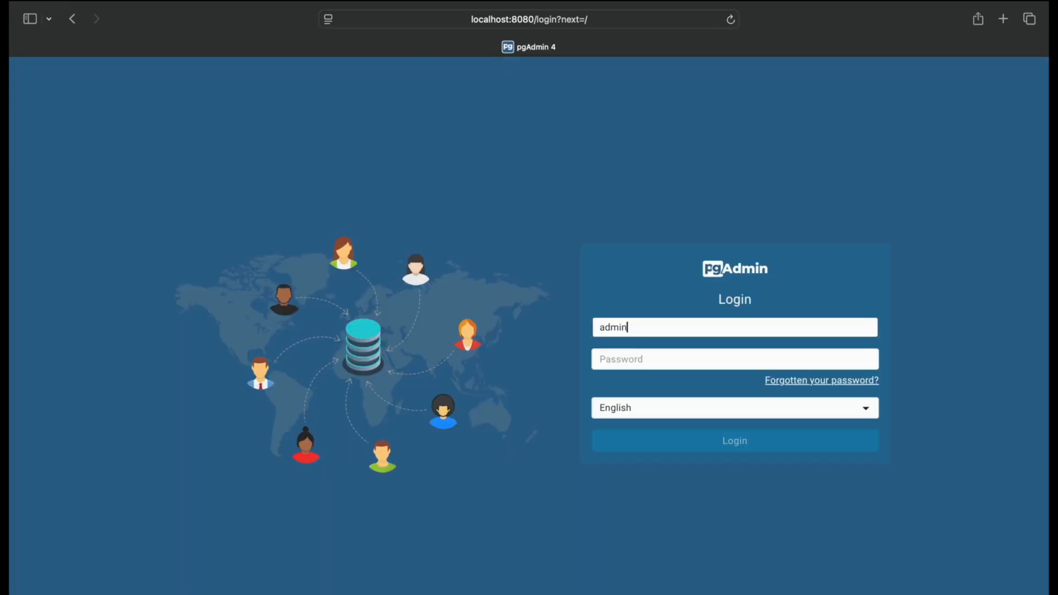
pyautogui.write('@admin.com')
pyautogui.press('Tab')
pyautogui.write('a')
pyautogui.press('Return')
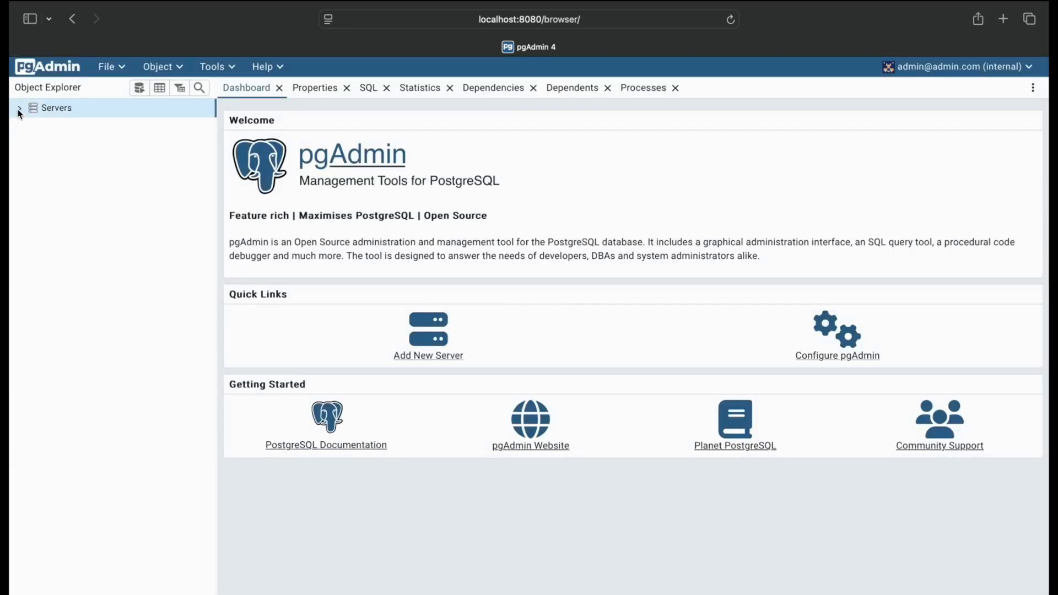
# Switch to the text editor, examine the docker run commands and compose content in the untitled notes, and return to pgAdmin in Safari
pyautogui.hotkey('ctrl', 'Right')
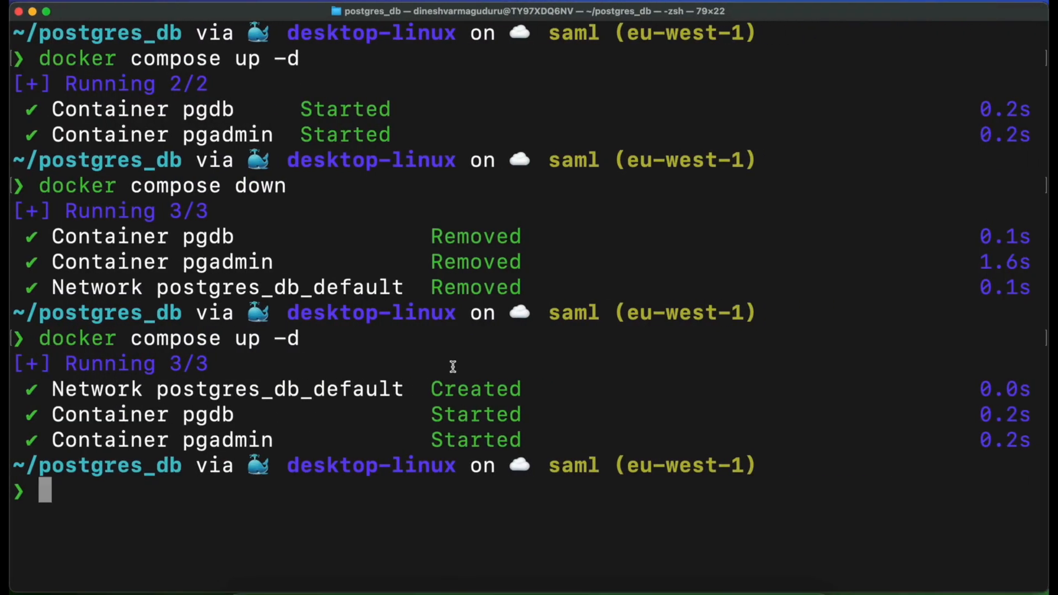
pyautogui.hotkey('ctrl', 'Right')
pyautogui.click(97, 14)
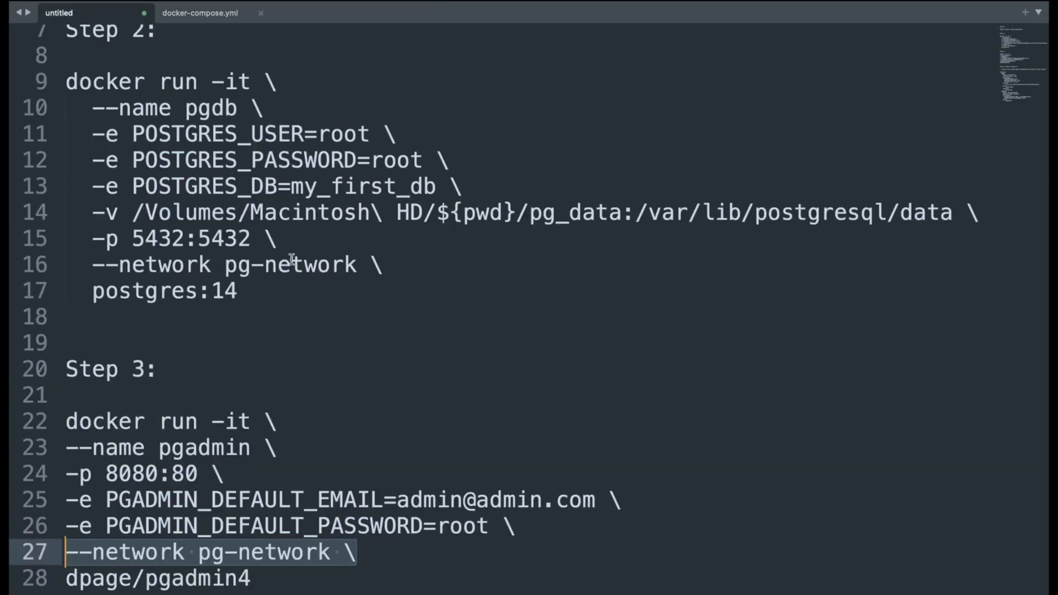
pyautogui.scroll(1, 201, 88)
pyautogui.scroll(-5, 209, 319)
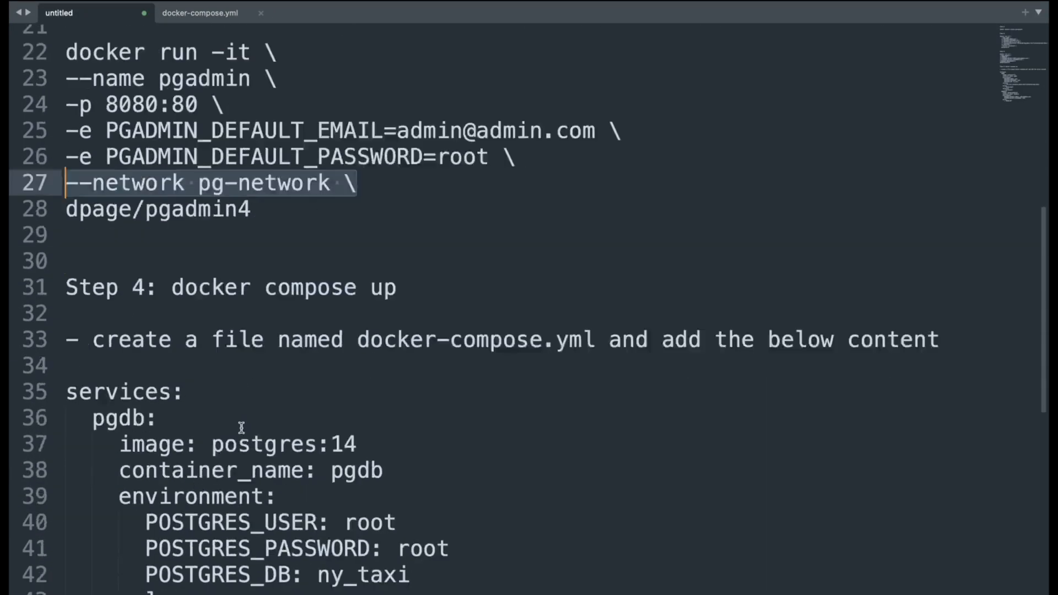
pyautogui.scroll(-3, 241, 427)
pyautogui.hotkey('ctrl', 'Left')
pyautogui.hotkey('ctrl', 'Left')
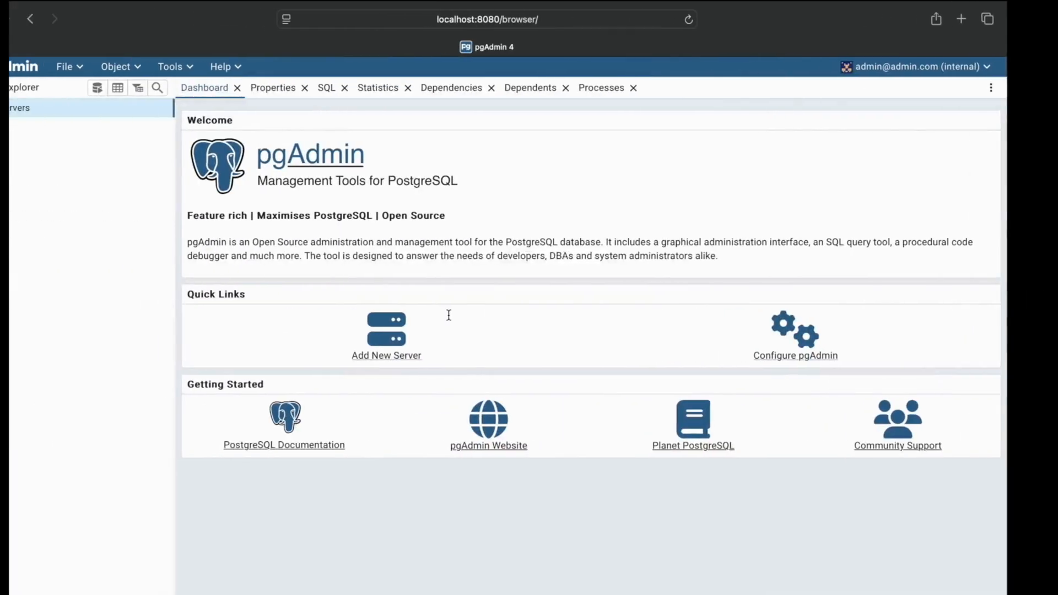
# Start registering a new server named local docker, with host name pgdb and username root
pyautogui.click(423, 352)
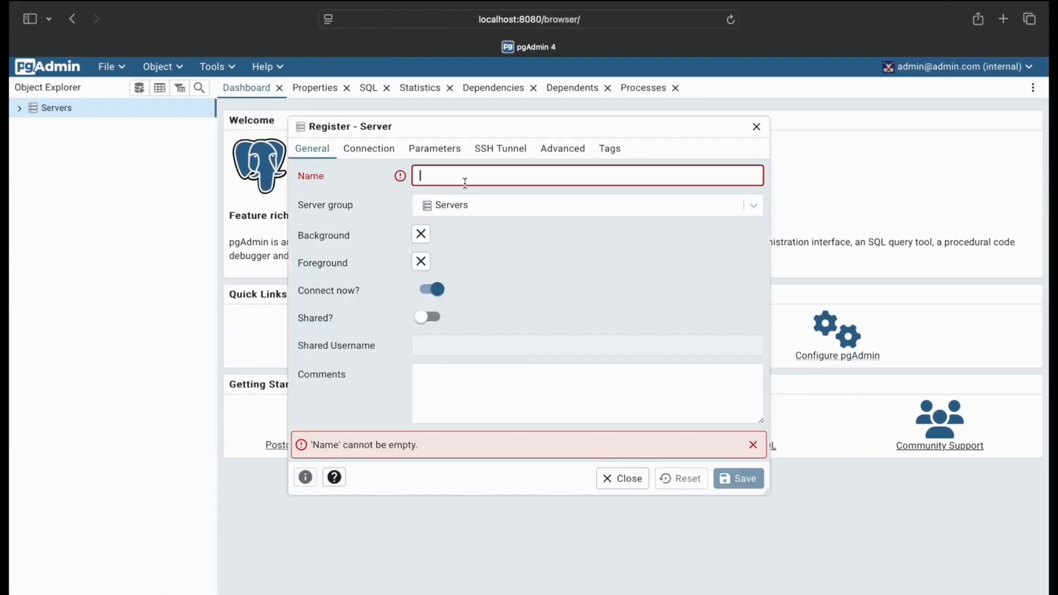
pyautogui.write('local docker')
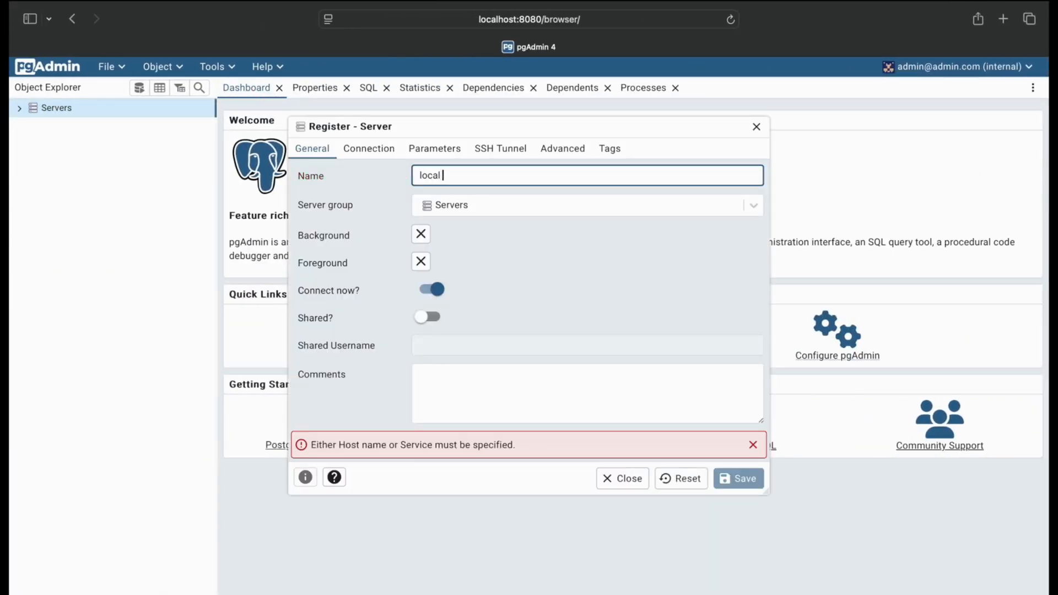
pyautogui.click(362, 148)
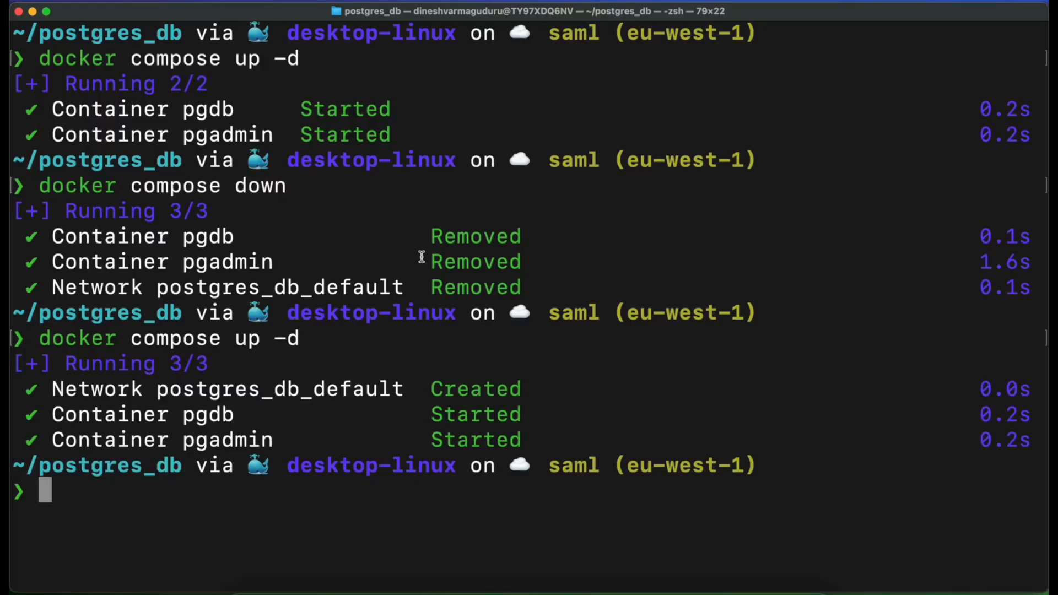
pyautogui.hotkey('ctrl', 'Left')
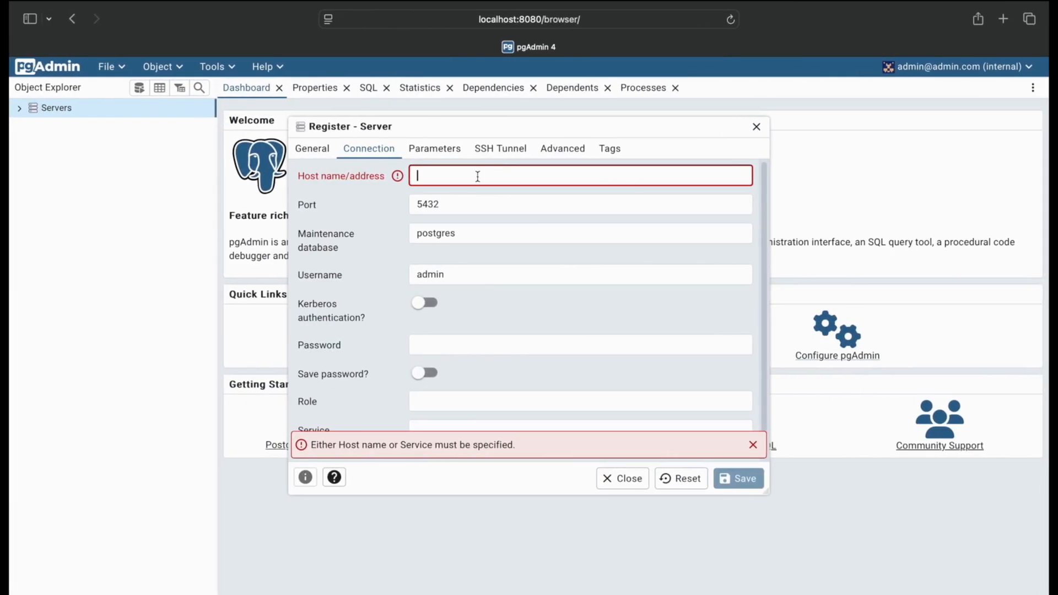
pyautogui.write('pgdb')
pyautogui.click(441, 277)
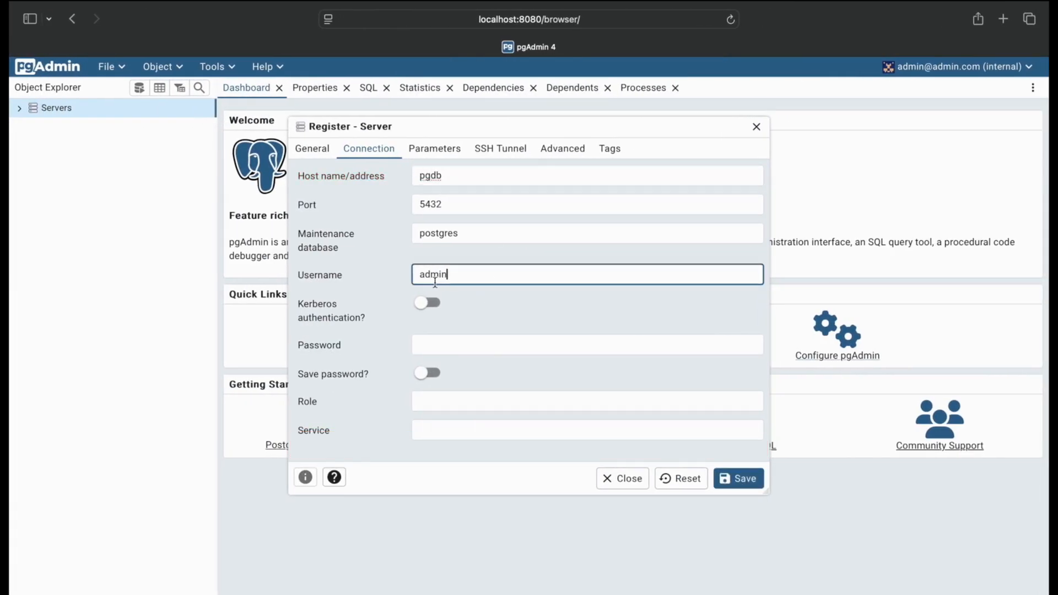
pyautogui.doubleClick(438, 277)
pyautogui.write('root')
# Enter the server's database password, turn on saving the password, and save the server registration
pyautogui.click(476, 346)
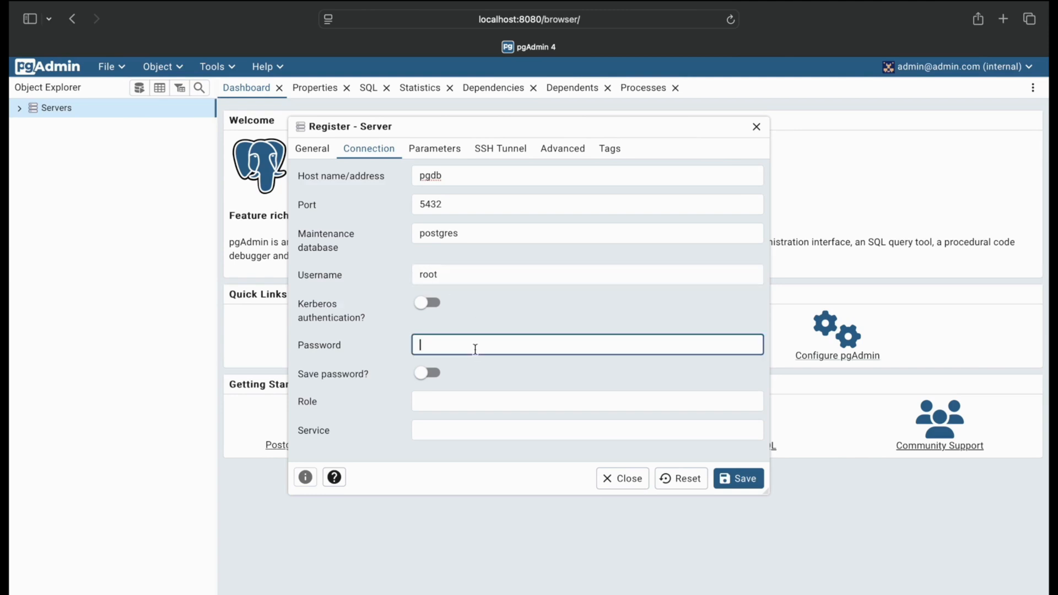
pyautogui.click(429, 373)
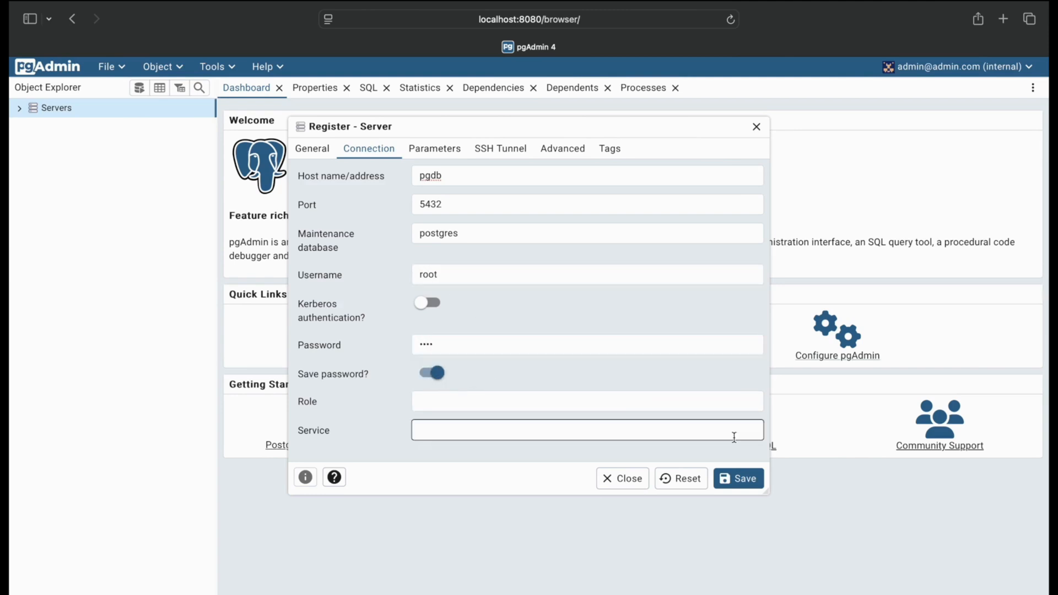
pyautogui.click(738, 478)
# Expand the local docker server's my_first_db database through Schemas and public down to its Tables node
pyautogui.click(41, 141)
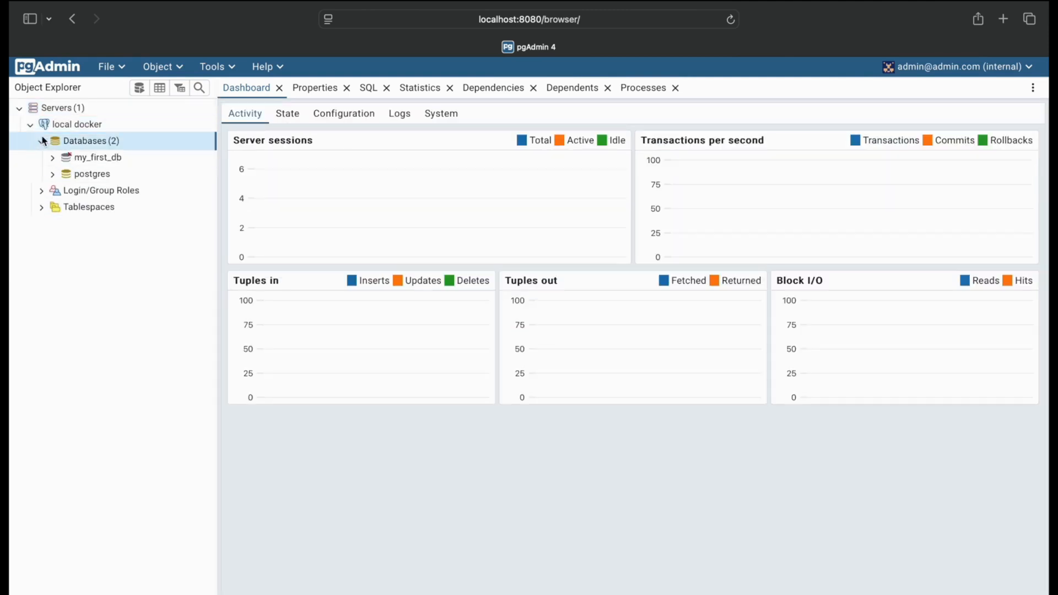
pyautogui.click(51, 158)
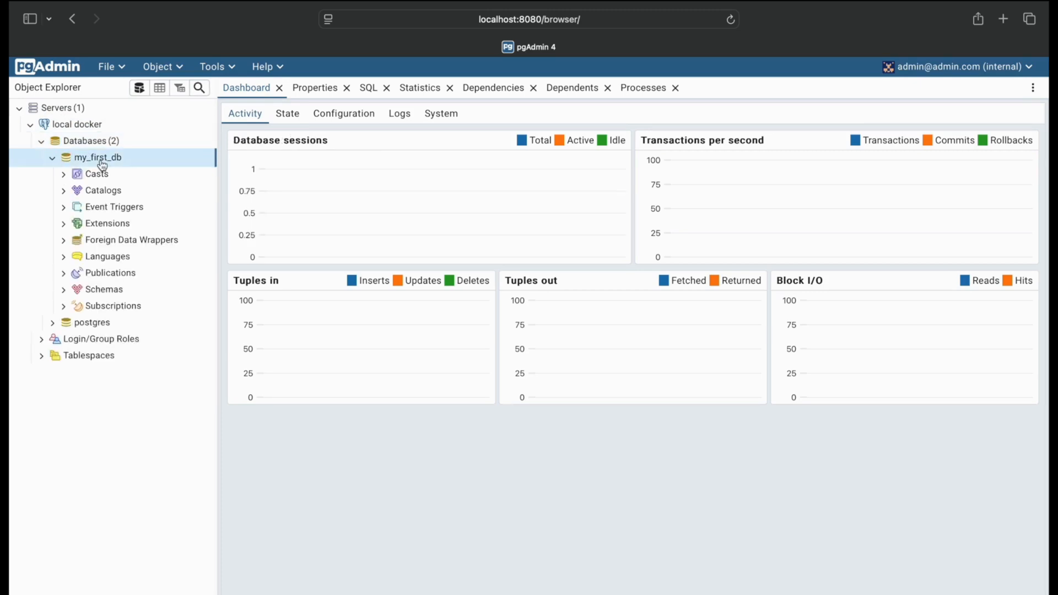
pyautogui.click(64, 292)
pyautogui.click(74, 306)
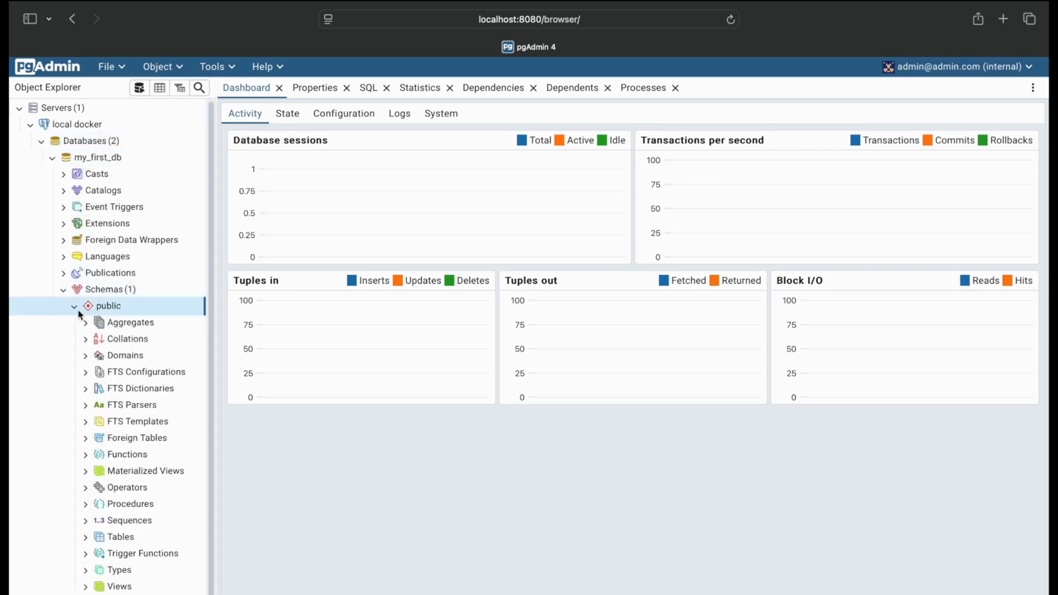
pyautogui.scroll(-1, 95, 551)
pyautogui.click(86, 526)
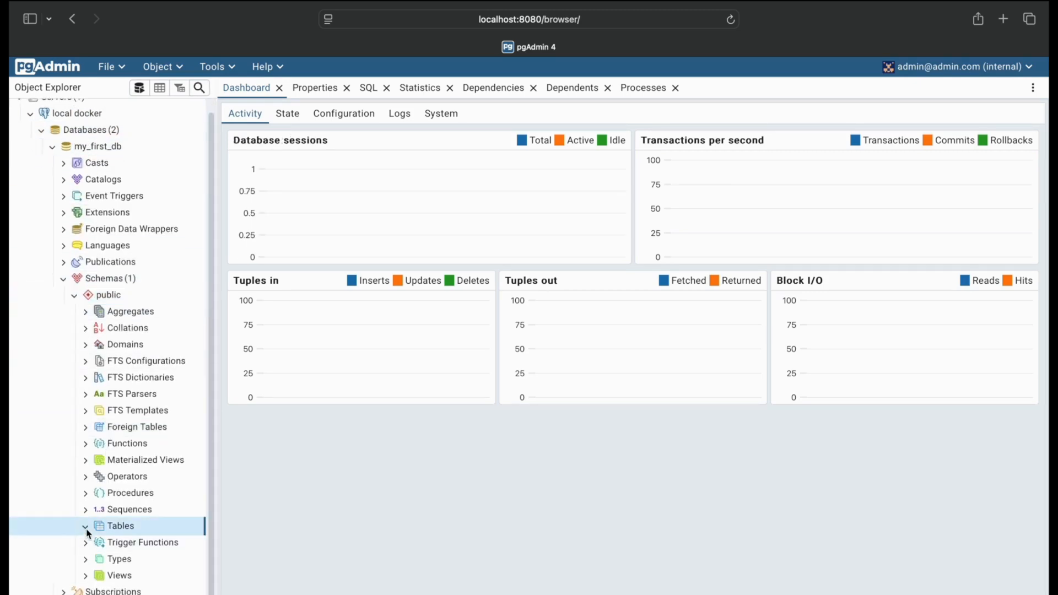
# Open the Query Tool on my_first_db, paste the student_score table script, add SELECT * FROM student_score; and execute it
pyautogui.click(215, 68)
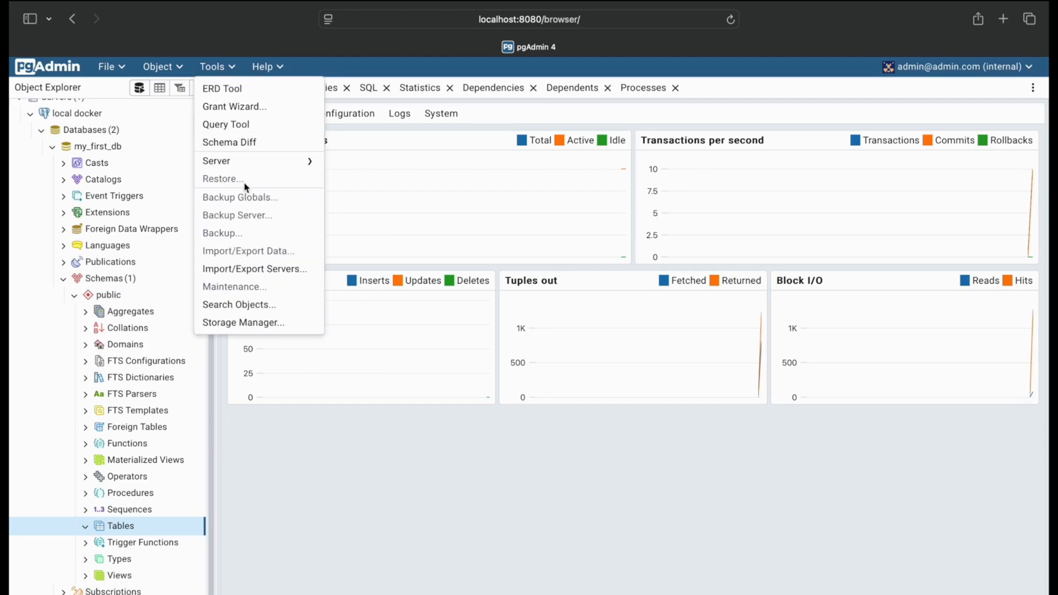
pyautogui.click(243, 125)
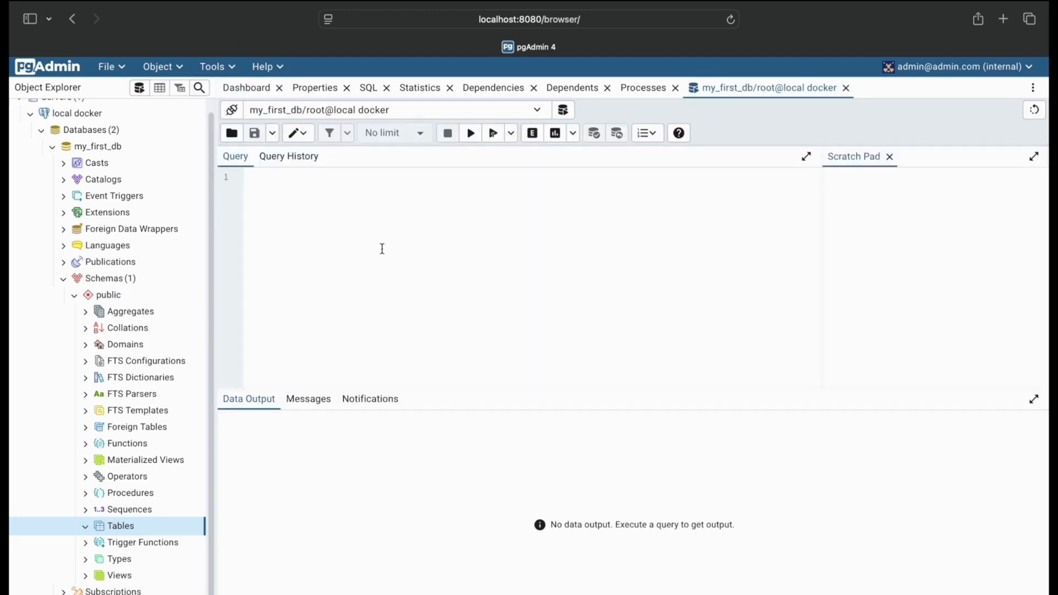
pyautogui.press('super+v')
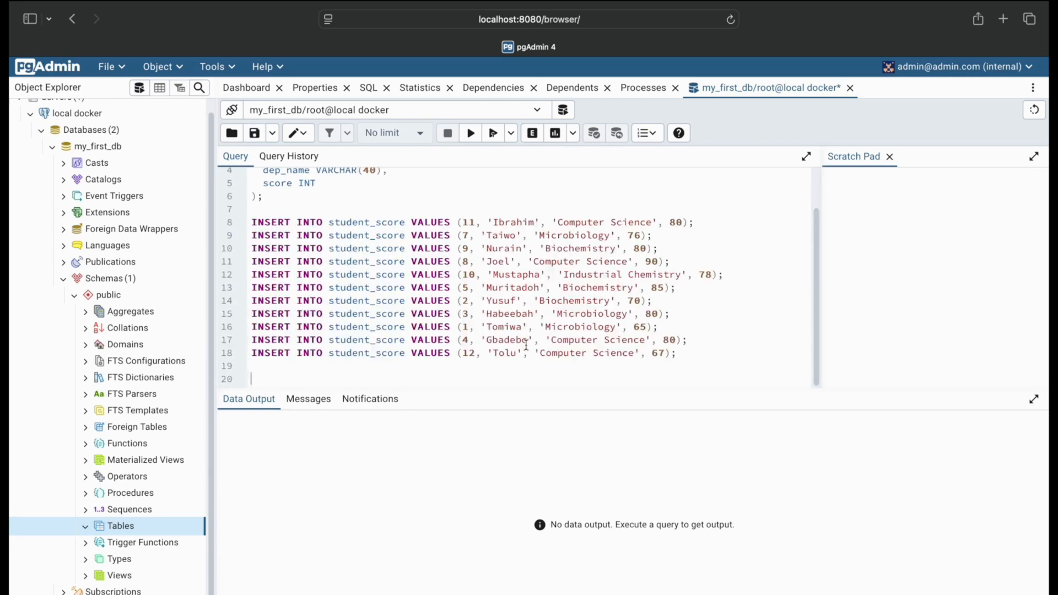
pyautogui.write('SELECT * FROM student_score;')
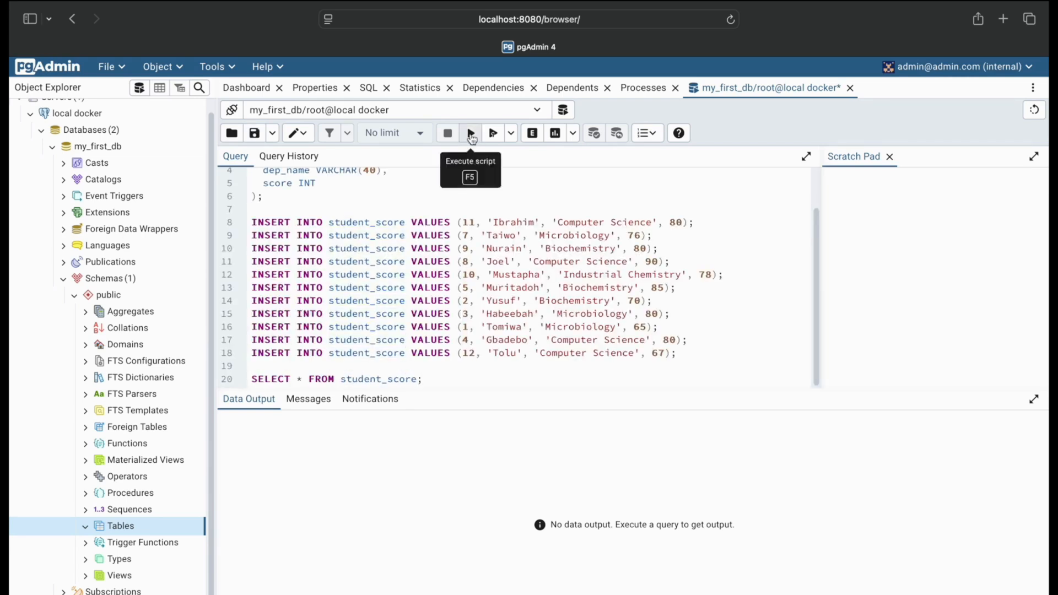
pyautogui.click(471, 132)
# Switch to the terminal, review the first docker compose up -d command, and clear the screen
pyautogui.hotkey('ctrl', 'Right')
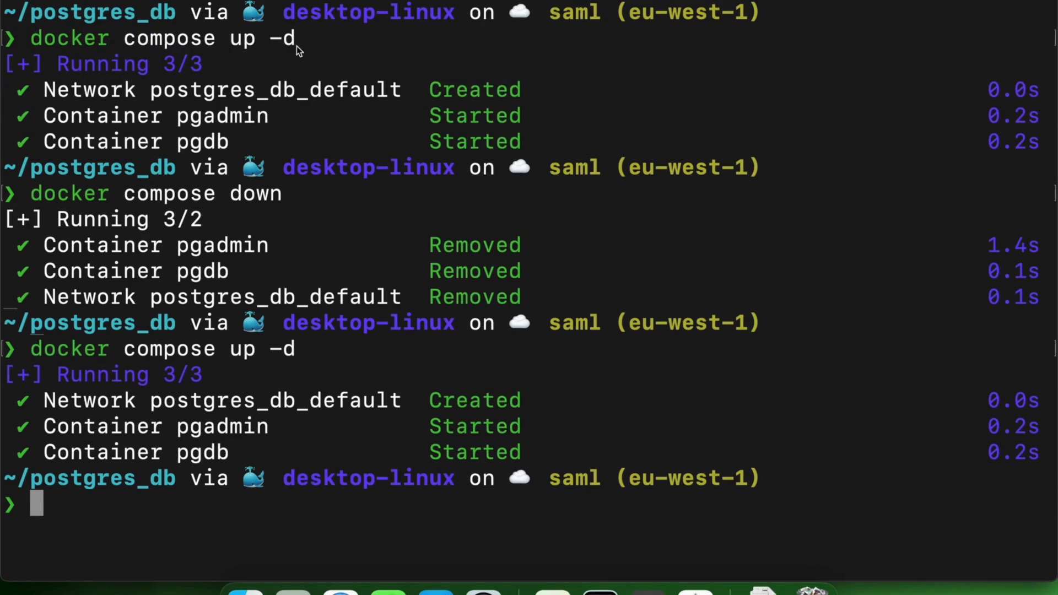
pyautogui.moveTo(298, 39); pyautogui.dragTo(31, 39)
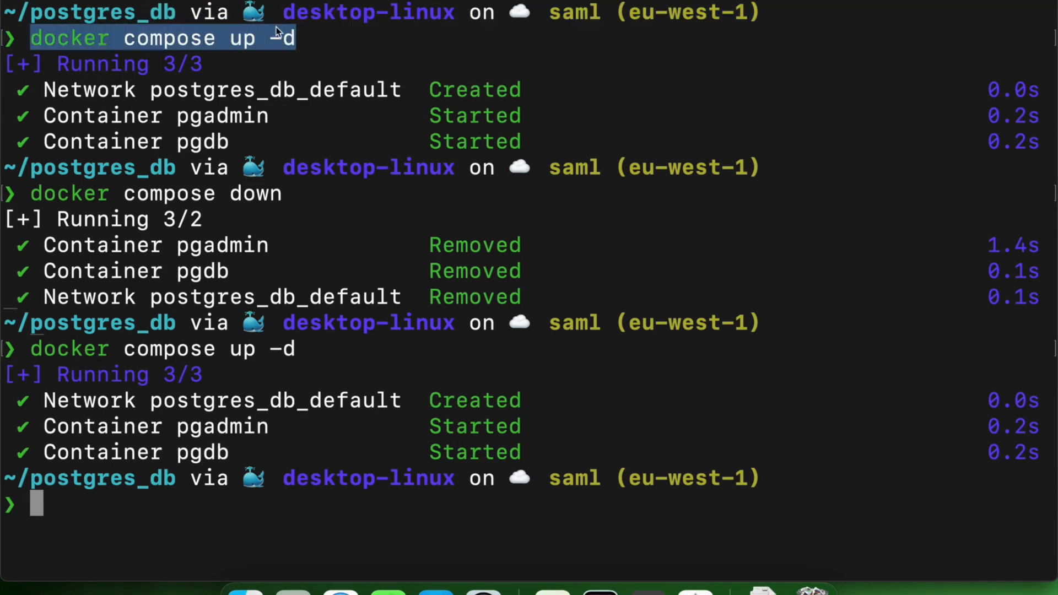
pyautogui.click(292, 38)
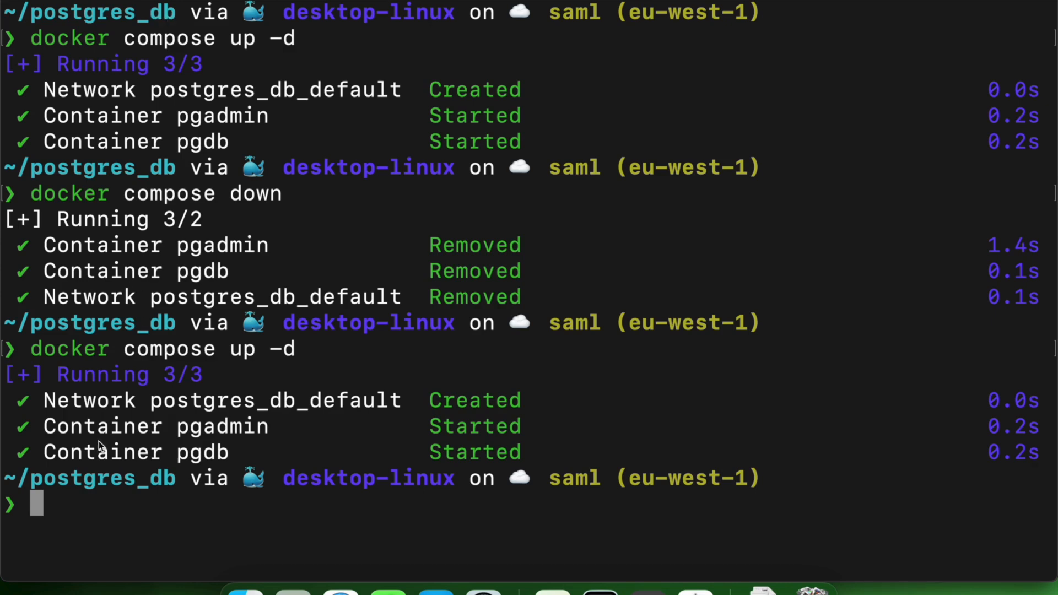
pyautogui.write('clear')
pyautogui.press('Return')
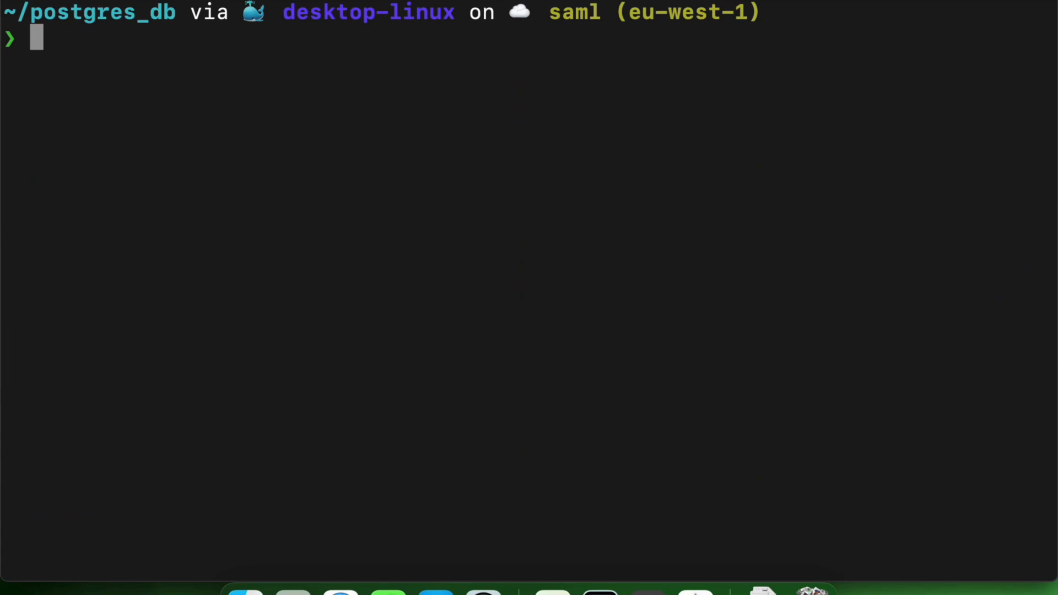
# List the contents of the postgres_db folder with ls and change to its parent directory with cd ..
pyautogui.write('ls')
pyautogui.press('Return')
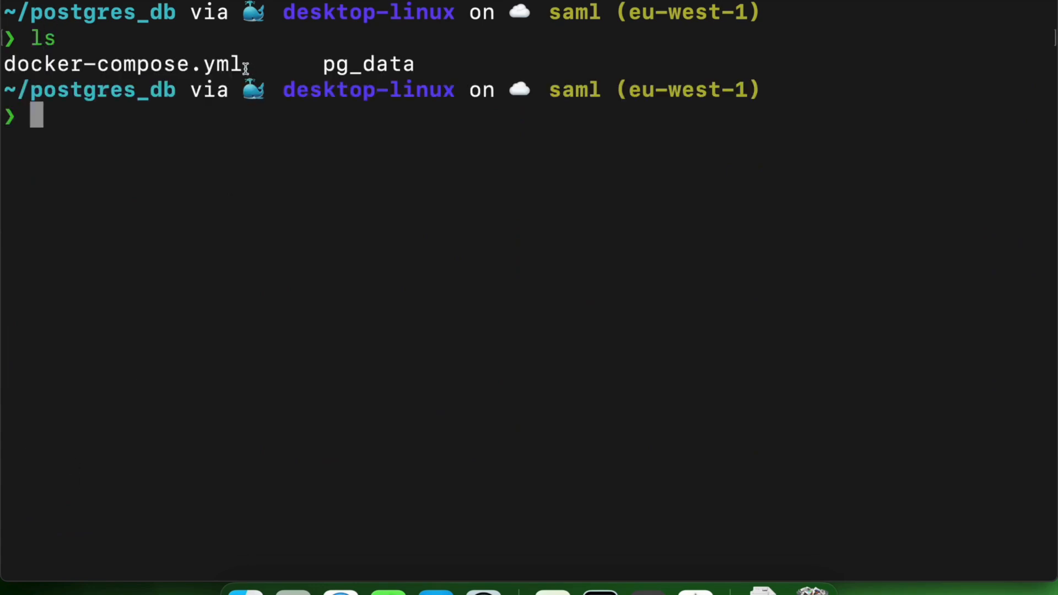
pyautogui.moveTo(245, 67); pyautogui.dragTo(18, 68)
pyautogui.click(89, 117)
pyautogui.write('cd ..')
pyautogui.press('Return')
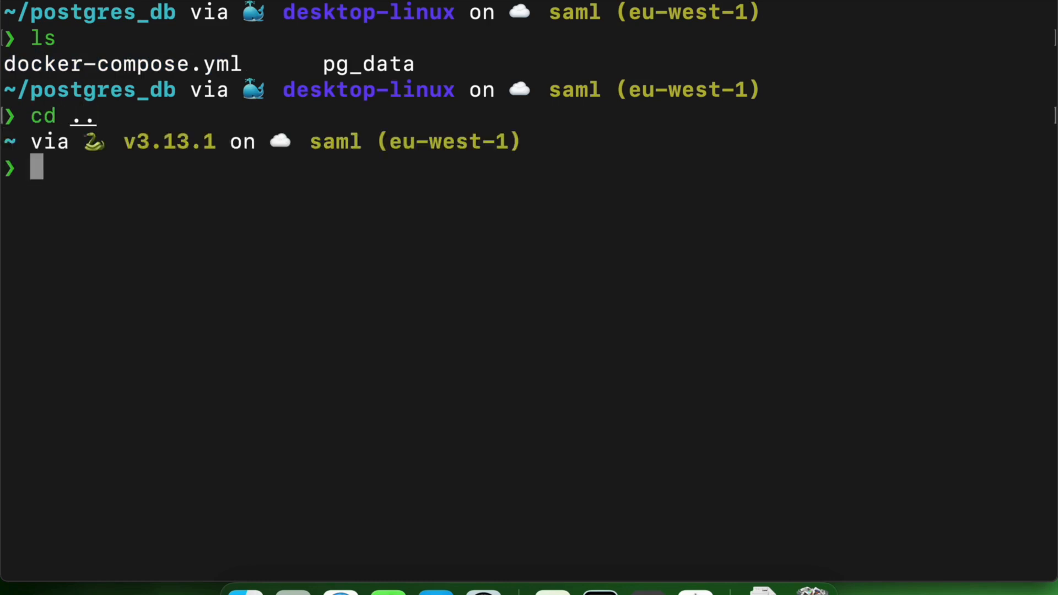
# Try to start the containers from the home directory with docker compose up -d and review the command's output
pyautogui.write('docker')
pyautogui.press('Right')
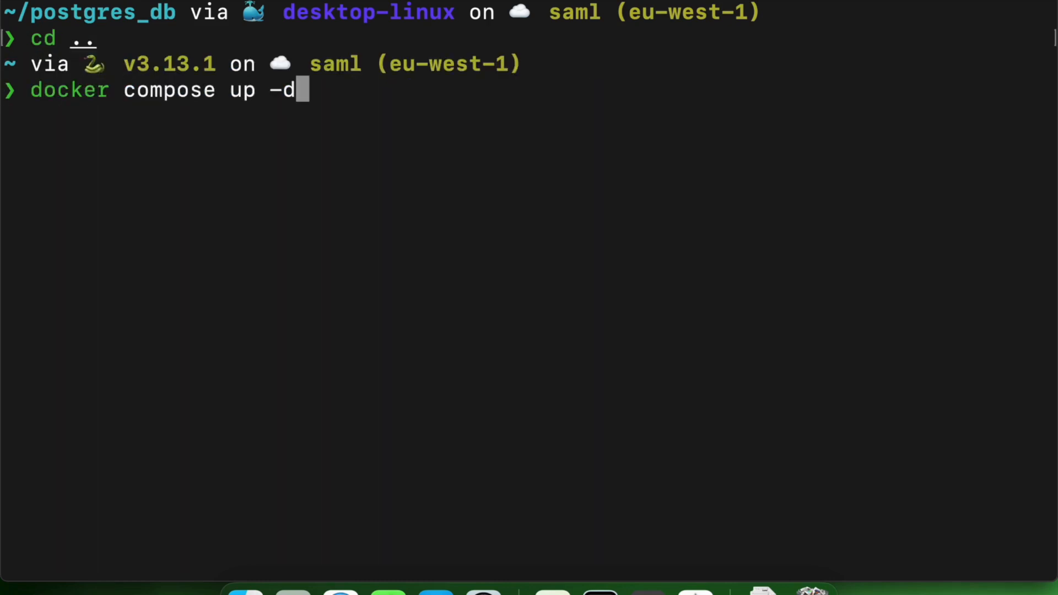
pyautogui.press('Return')
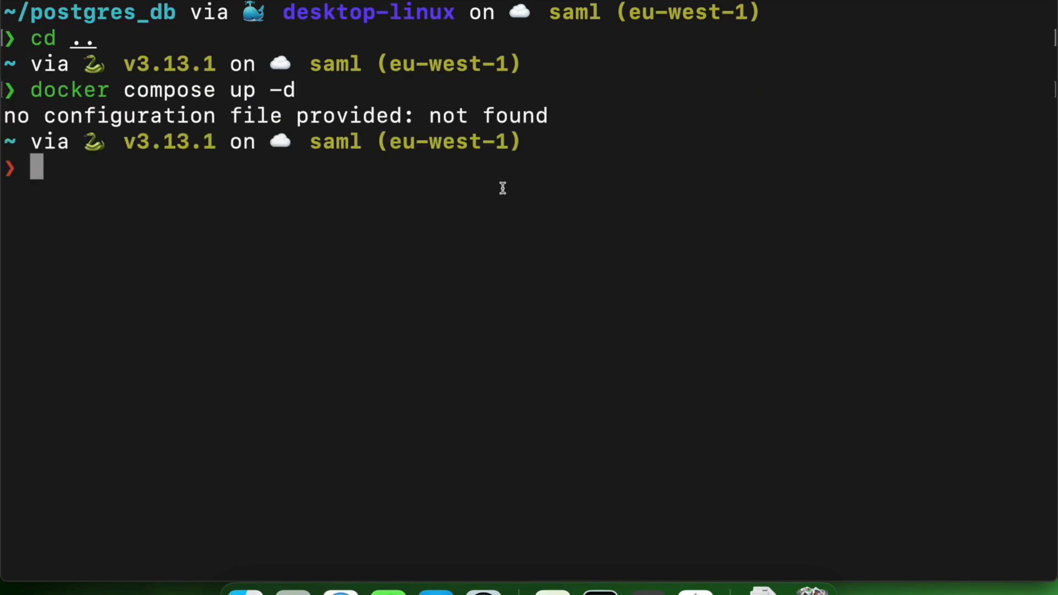
pyautogui.moveTo(550, 115); pyautogui.dragTo(1, 116)
pyautogui.click(58, 196)
# Start the containers from the home directory with docker compose -f postgres_db/docker-compose.yml up -d
pyautogui.write('docker compose')
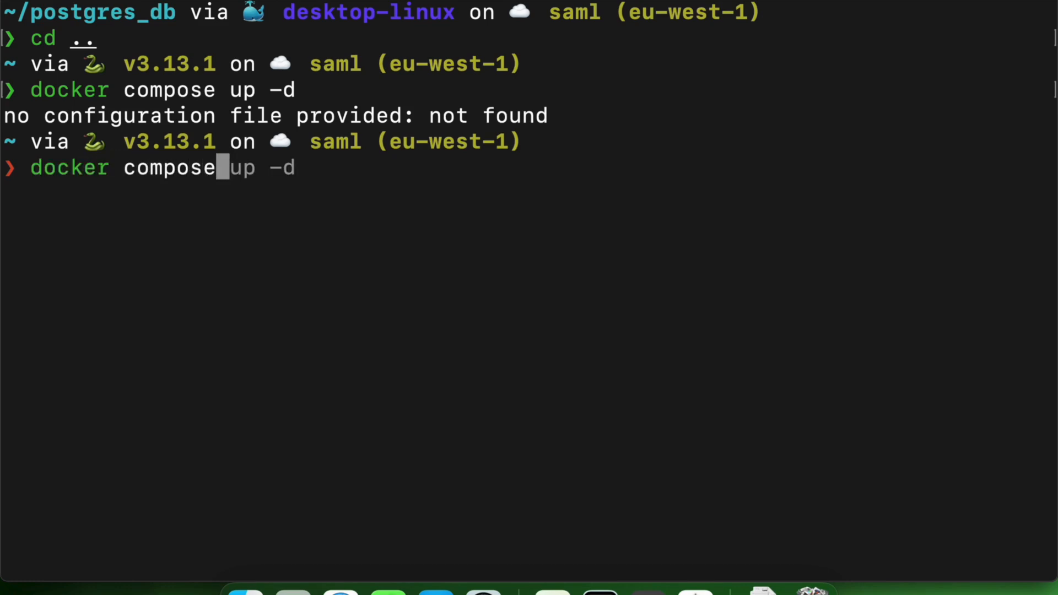
pyautogui.write(' -f ')
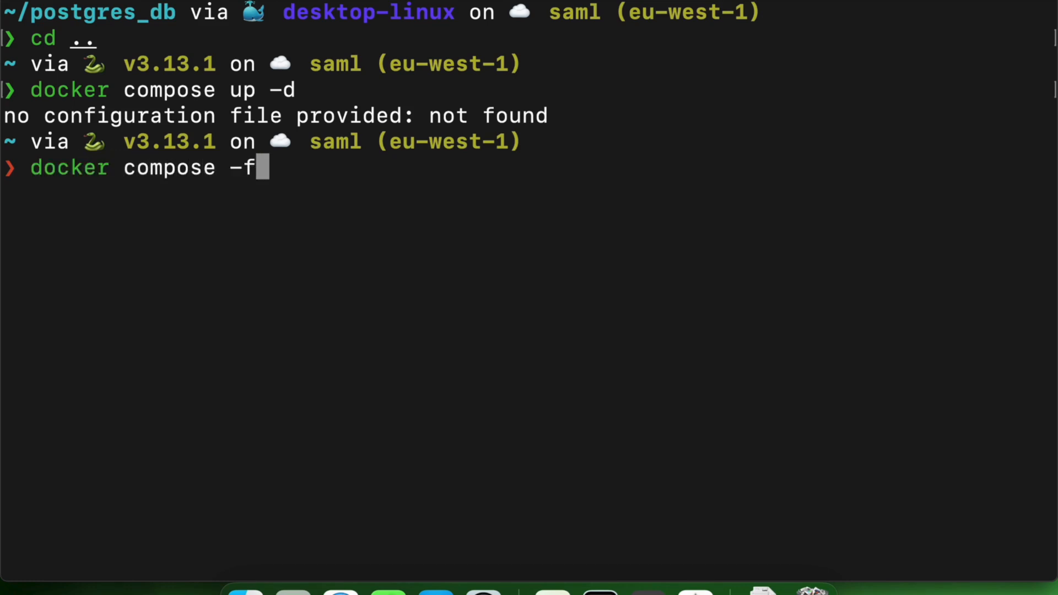
pyautogui.write('pos')
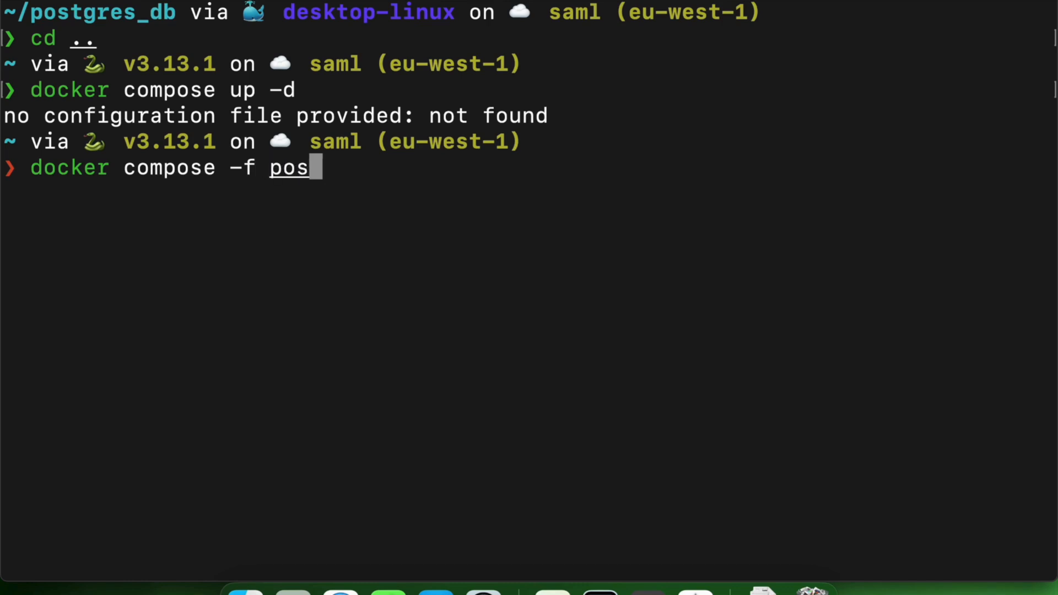
pyautogui.press('Tab')
pyautogui.write('docker-compose.yml ')
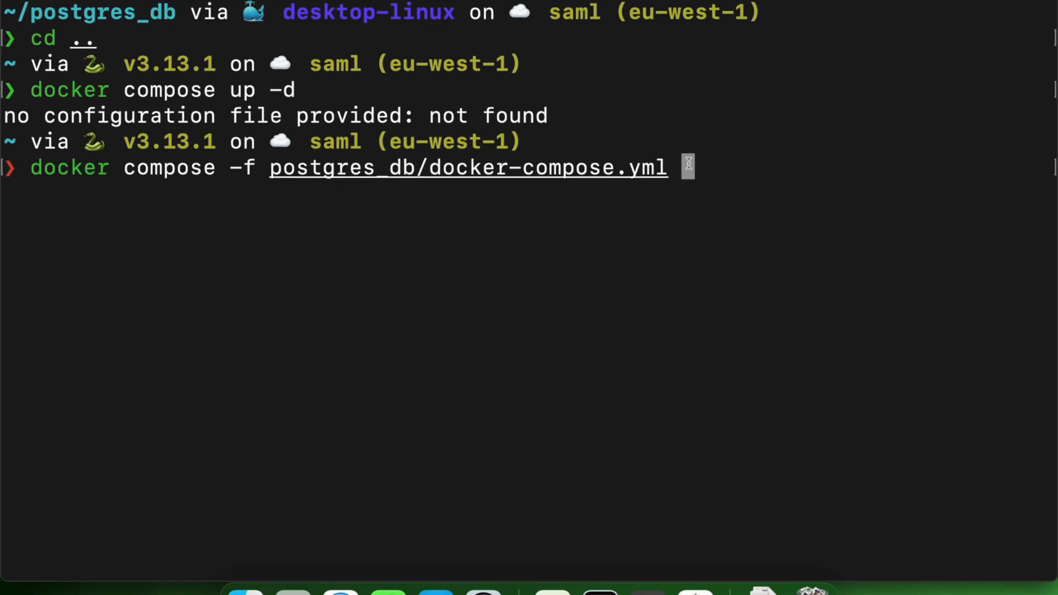
pyautogui.write('up -d')
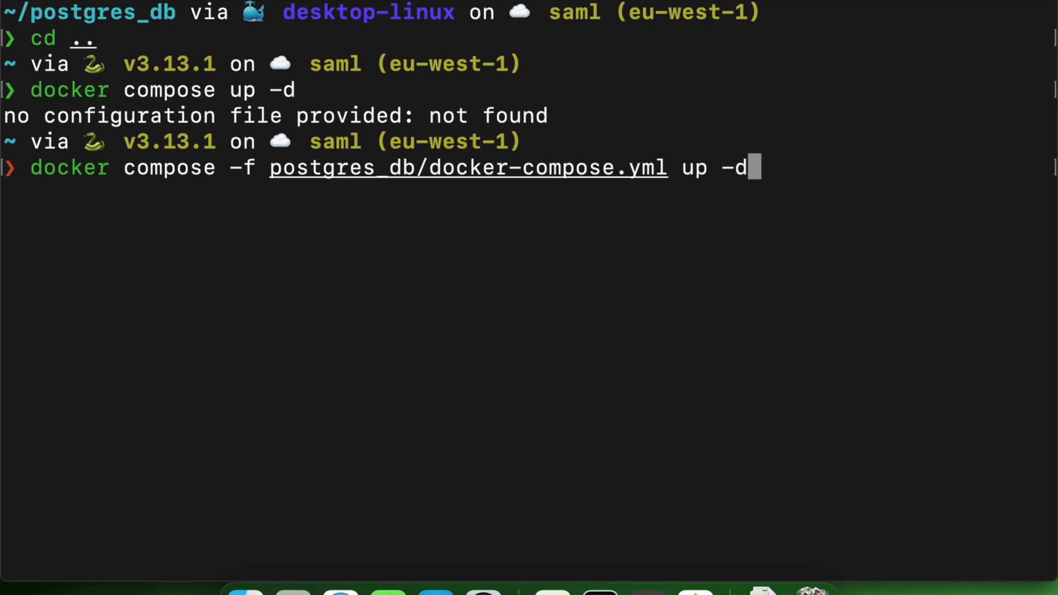
pyautogui.press('Return')
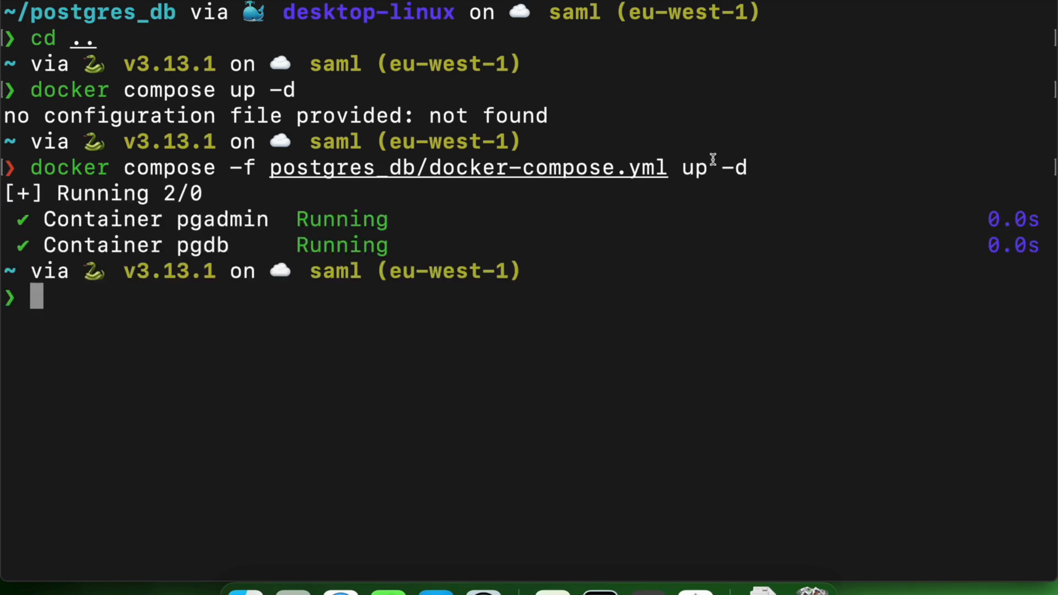
pyautogui.moveTo(674, 168); pyautogui.dragTo(271, 171)
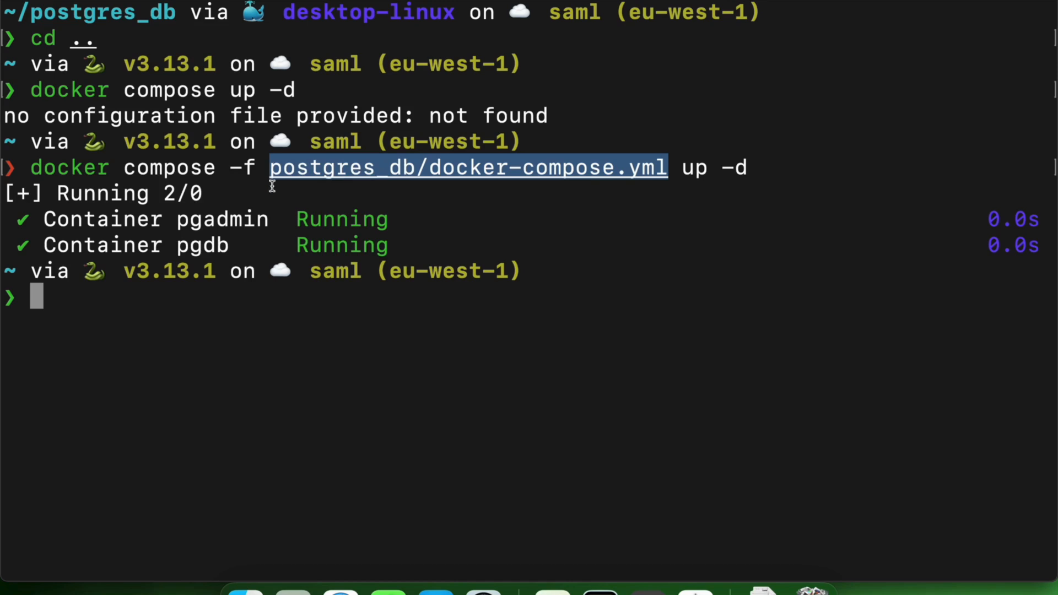
pyautogui.click(373, 217)
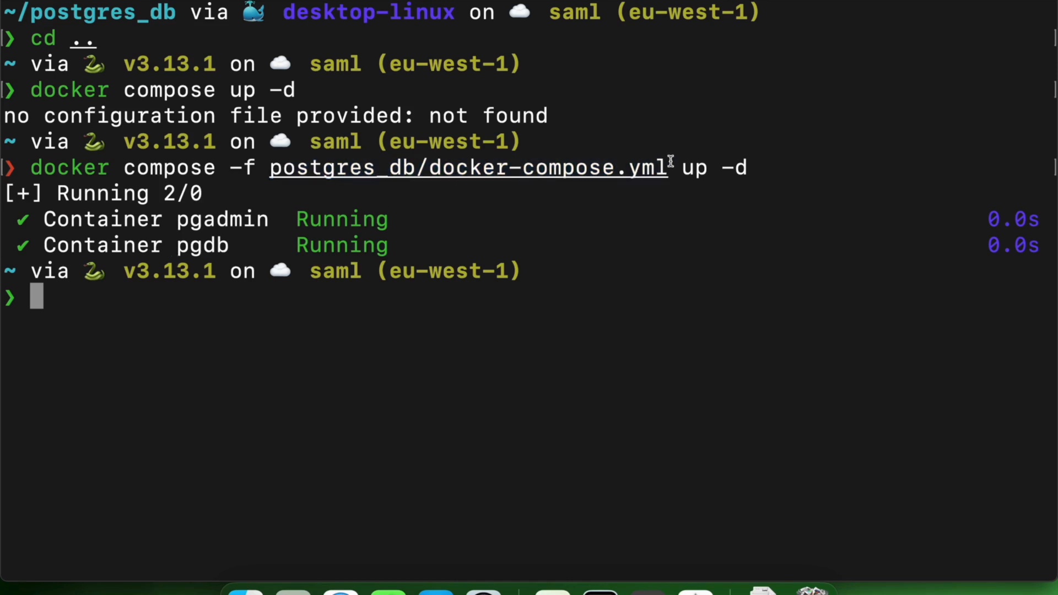
pyautogui.moveTo(670, 167); pyautogui.dragTo(266, 170)
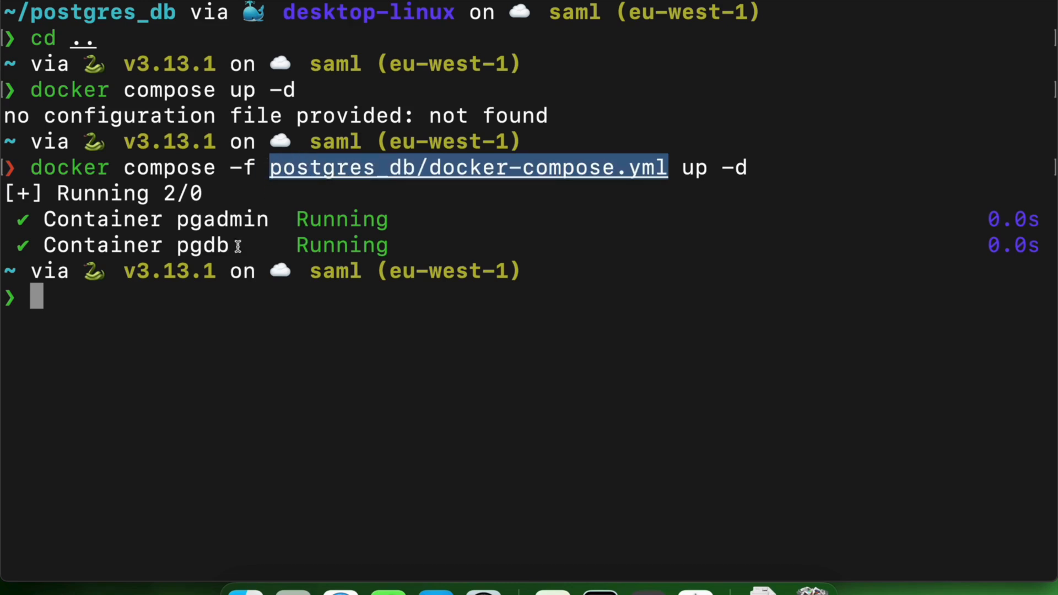
# Rework the previous command into docker compose -f postgres_db/docker-compose.yml down and run it to remove the containers
pyautogui.click(96, 303)
pyautogui.press('Up')
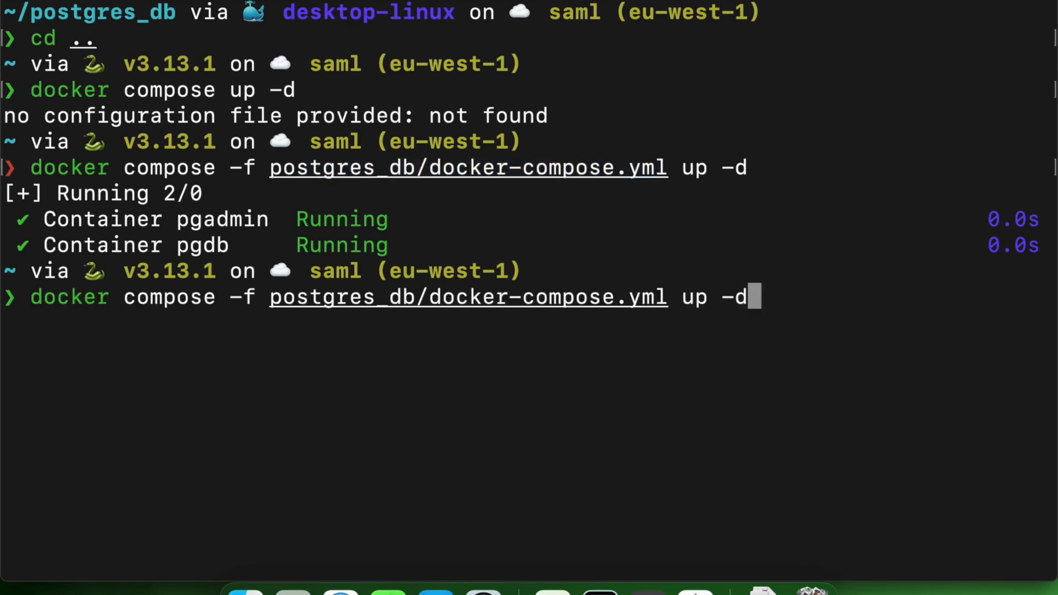
pyautogui.press('Left')
pyautogui.press('Left')
pyautogui.press('Left')
pyautogui.press('Left')
pyautogui.press('BackSpace')
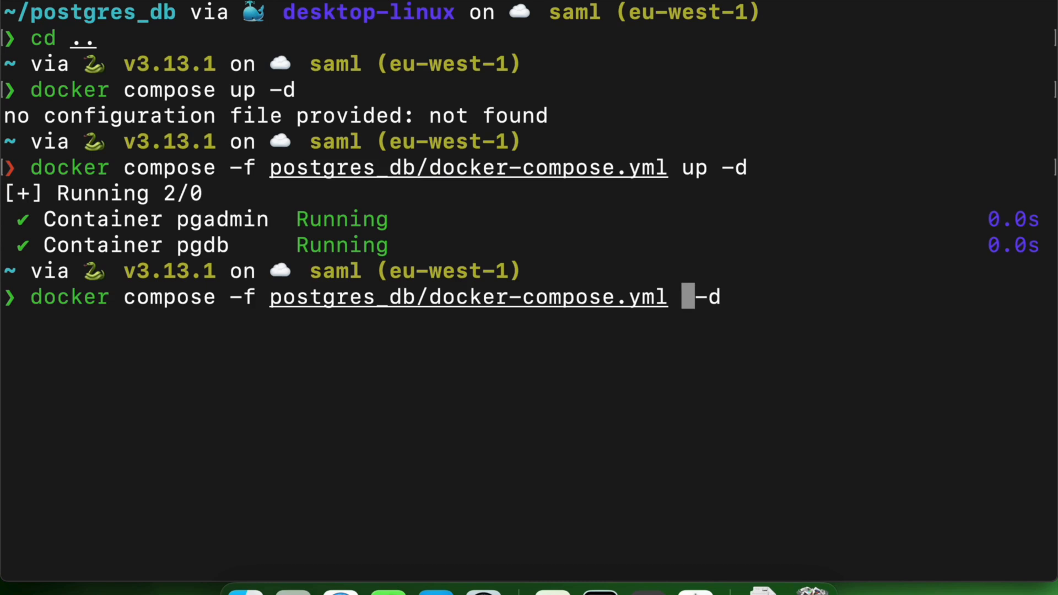
pyautogui.write('down')
pyautogui.press('Right')
pyautogui.press('Right')
pyautogui.press('Right')
pyautogui.press('BackSpace')
pyautogui.press('BackSpace')
pyautogui.press('BackSpace')
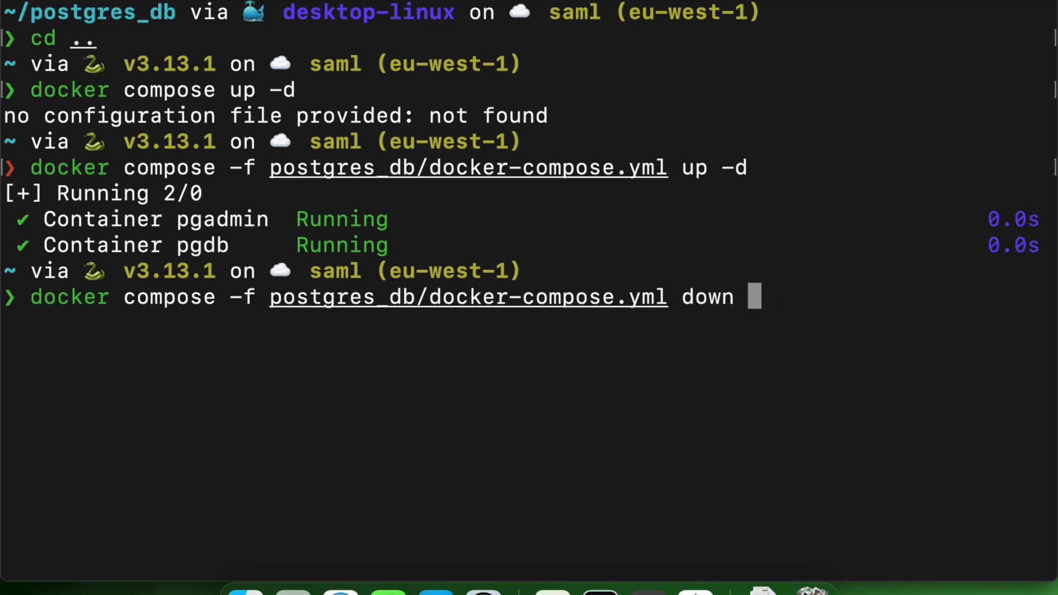
pyautogui.press('Return')
# Examine the -f option and the postgres_db/docker-compose.yml path in the executed docker compose down command
pyautogui.doubleClick(234, 295)
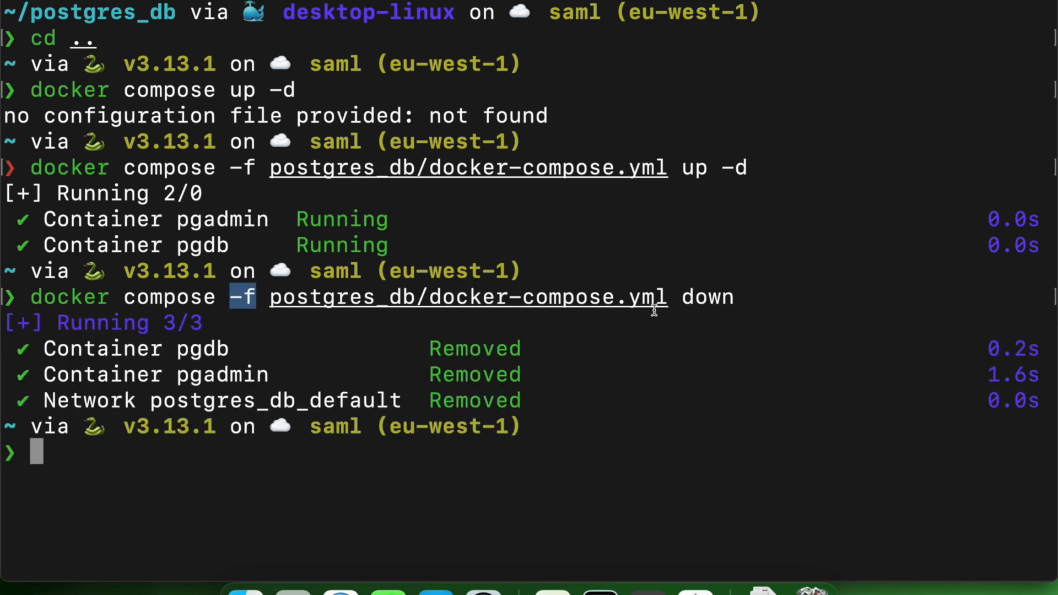
pyautogui.moveTo(669, 300); pyautogui.dragTo(270, 307)
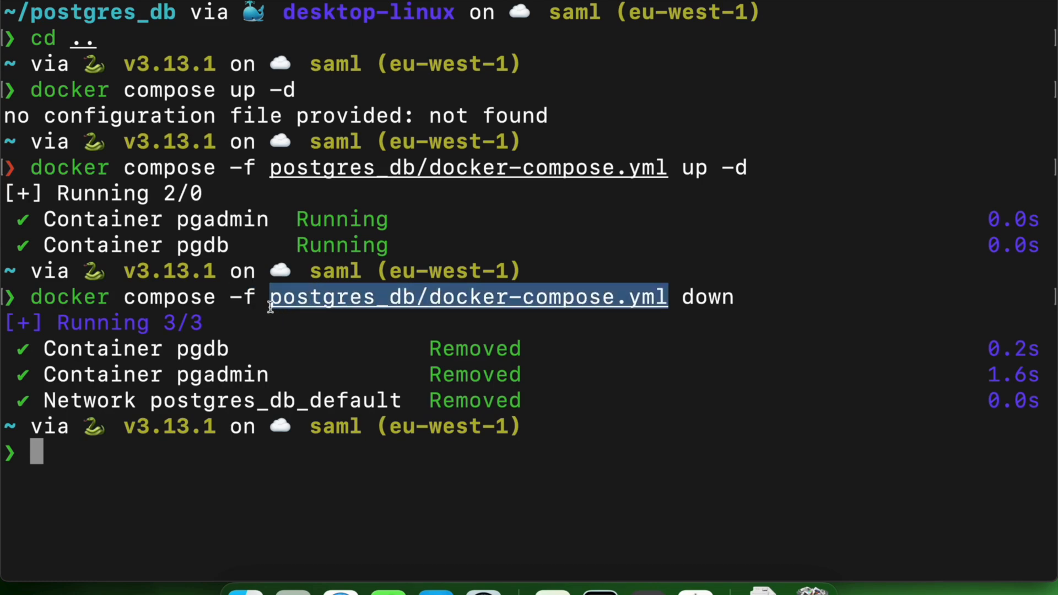
pyautogui.click(409, 329)
pyautogui.moveTo(674, 302); pyautogui.dragTo(433, 305)
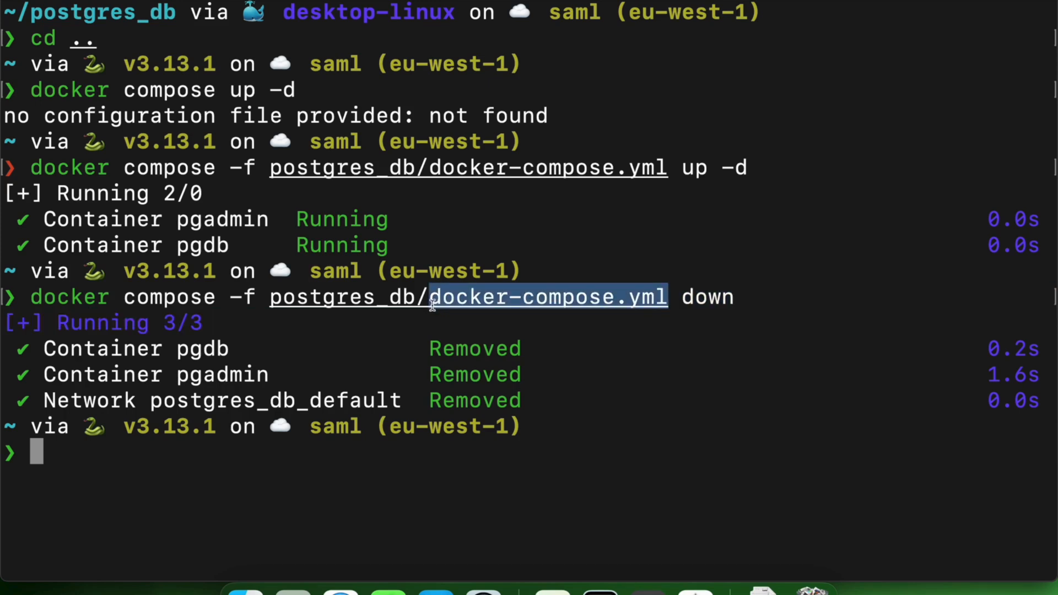
pyautogui.click(386, 368)
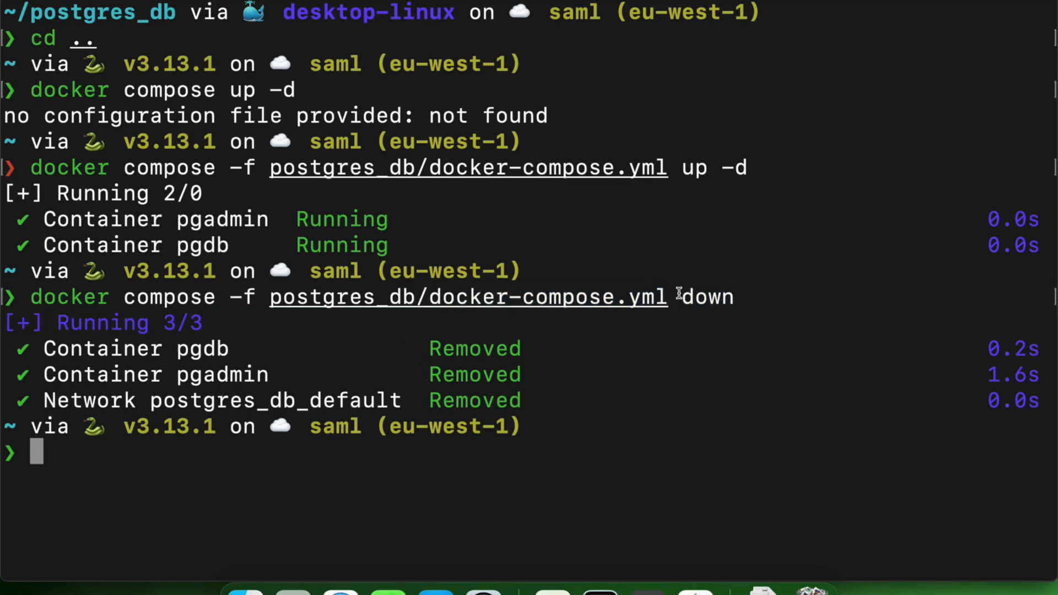
pyautogui.moveTo(669, 297); pyautogui.dragTo(431, 300)
pyautogui.click(452, 355)
pyautogui.moveTo(670, 297); pyautogui.dragTo(275, 298)
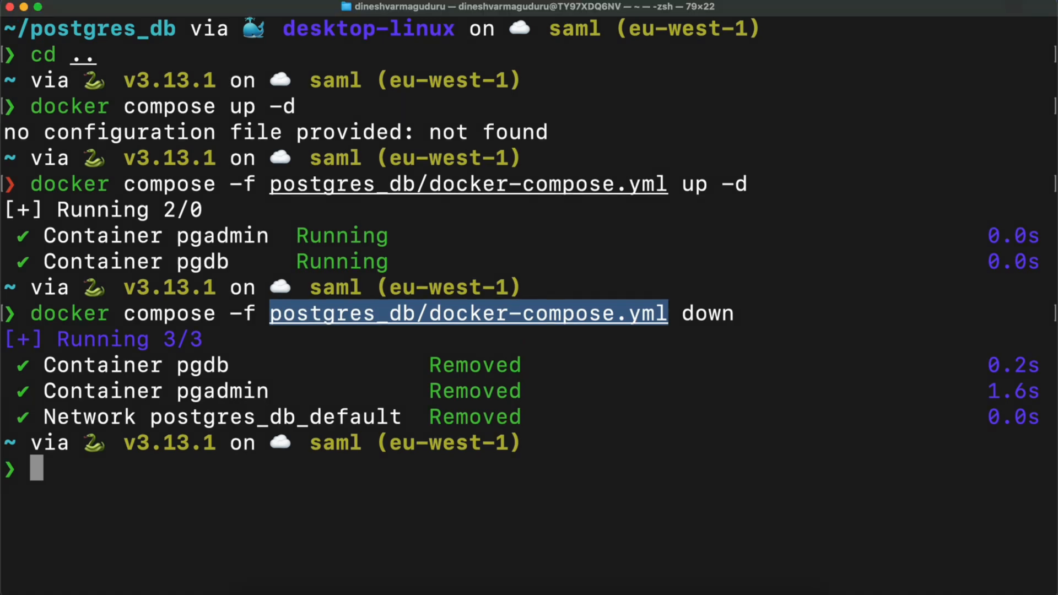